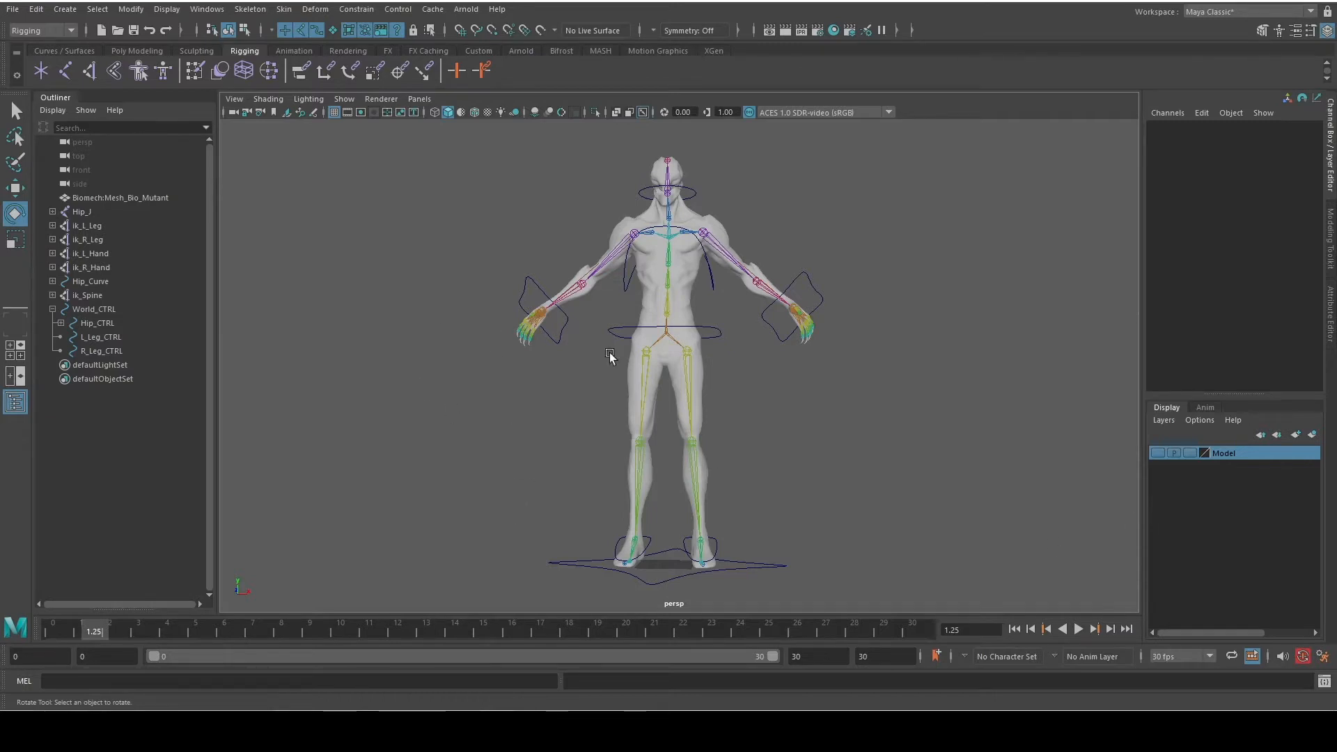
Toggle the Model layer's visibility and leave it off so only the skeleton and control curves are displayed
click(1157, 453)
click(1156, 453)
click(1157, 453)
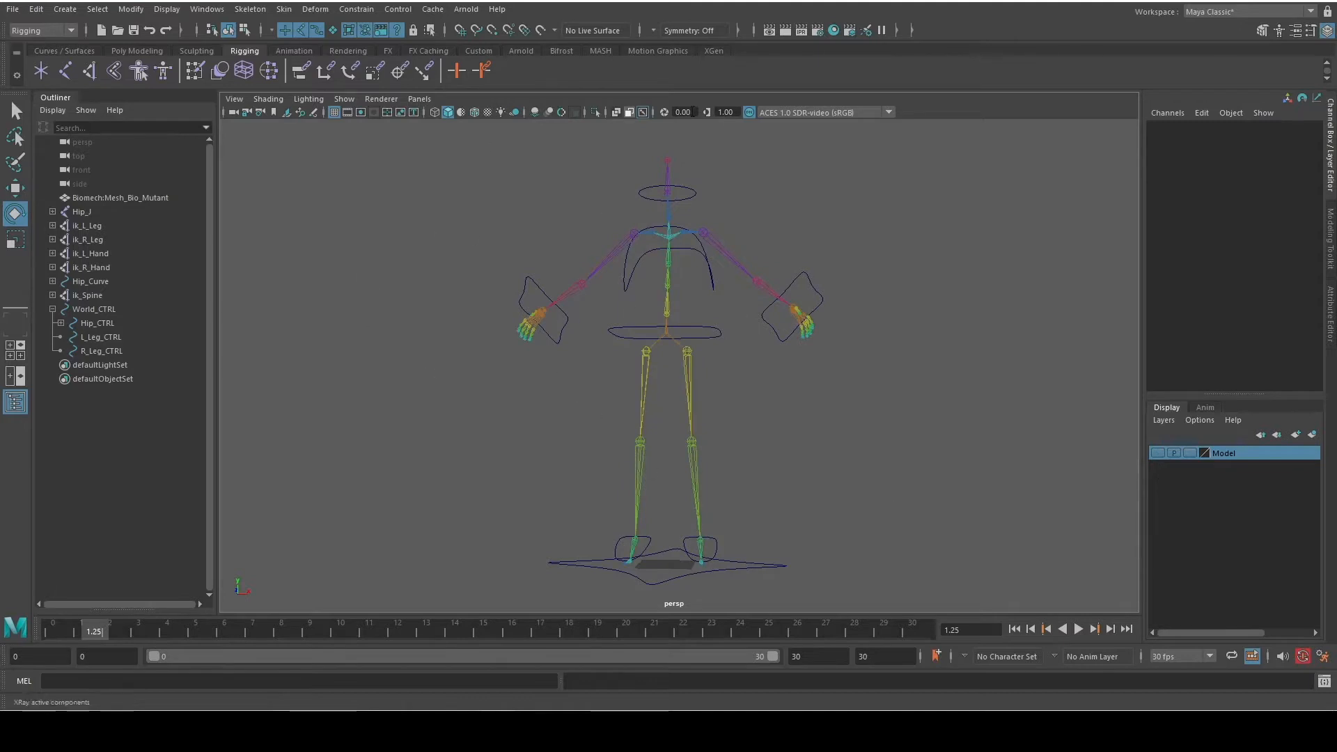
Examine the right hand's finger and wrist joints up close, including R_Wrist_J, and clear the selection
scroll(657, 309, up, 5)
alt+middle_drag(496, 340, 530, 420)
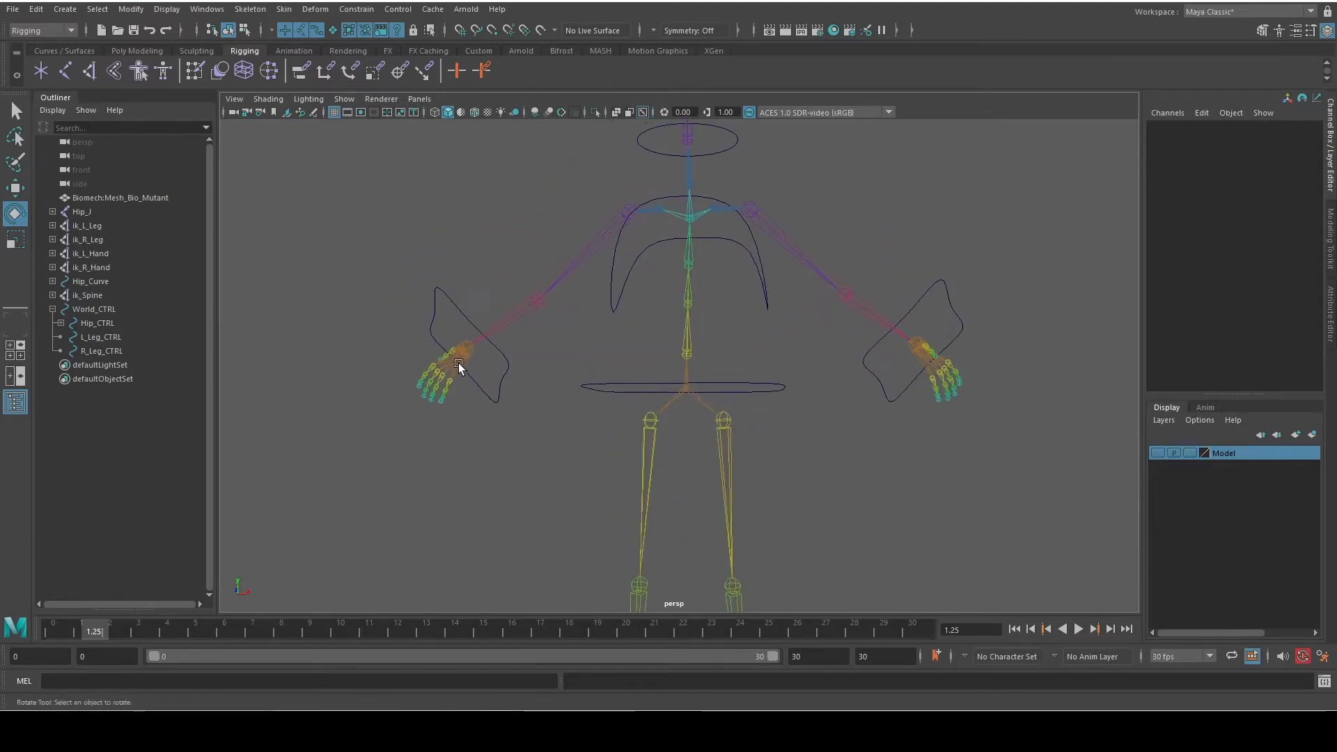
alt+drag(496, 404, 543, 394)
alt+drag(633, 274, 495, 379)
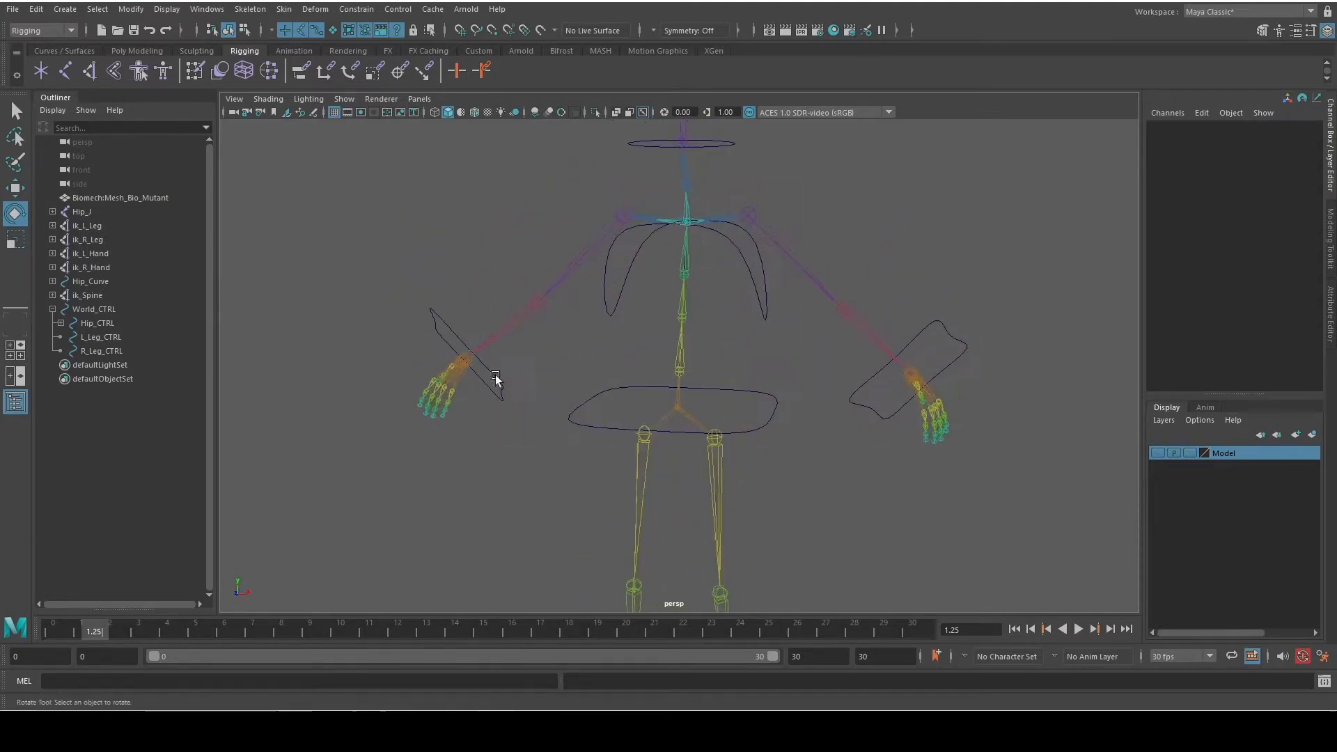
alt+right_drag(495, 379, 628, 355)
alt+middle_drag(628, 355, 740, 323)
alt+right_drag(740, 323, 626, 352)
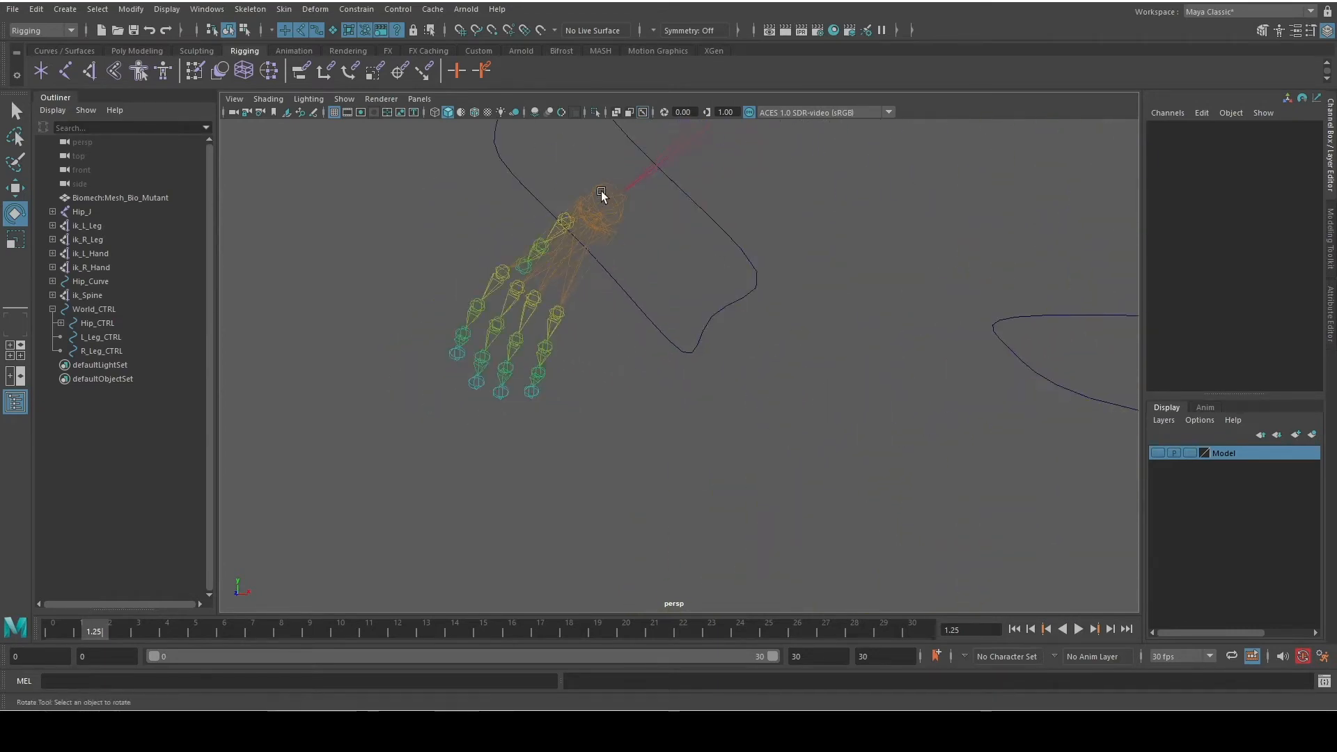
click(611, 221)
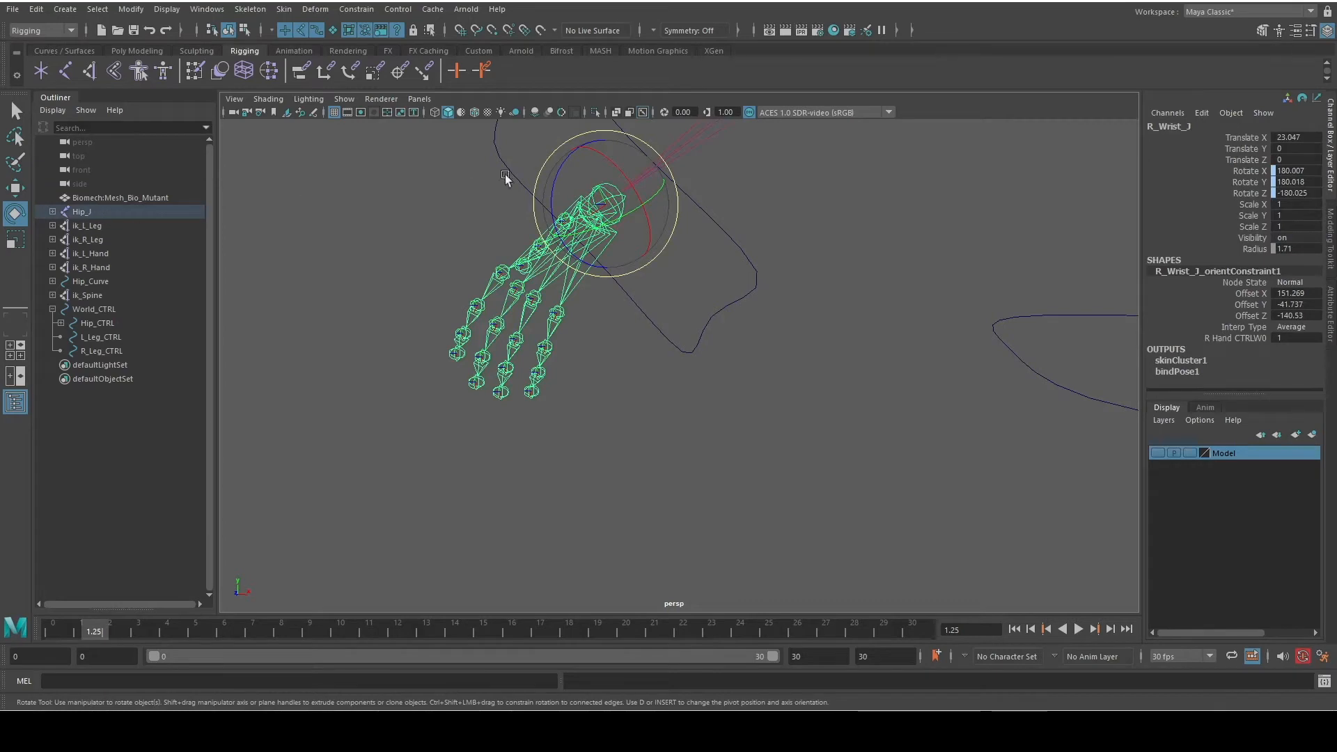
click(575, 370)
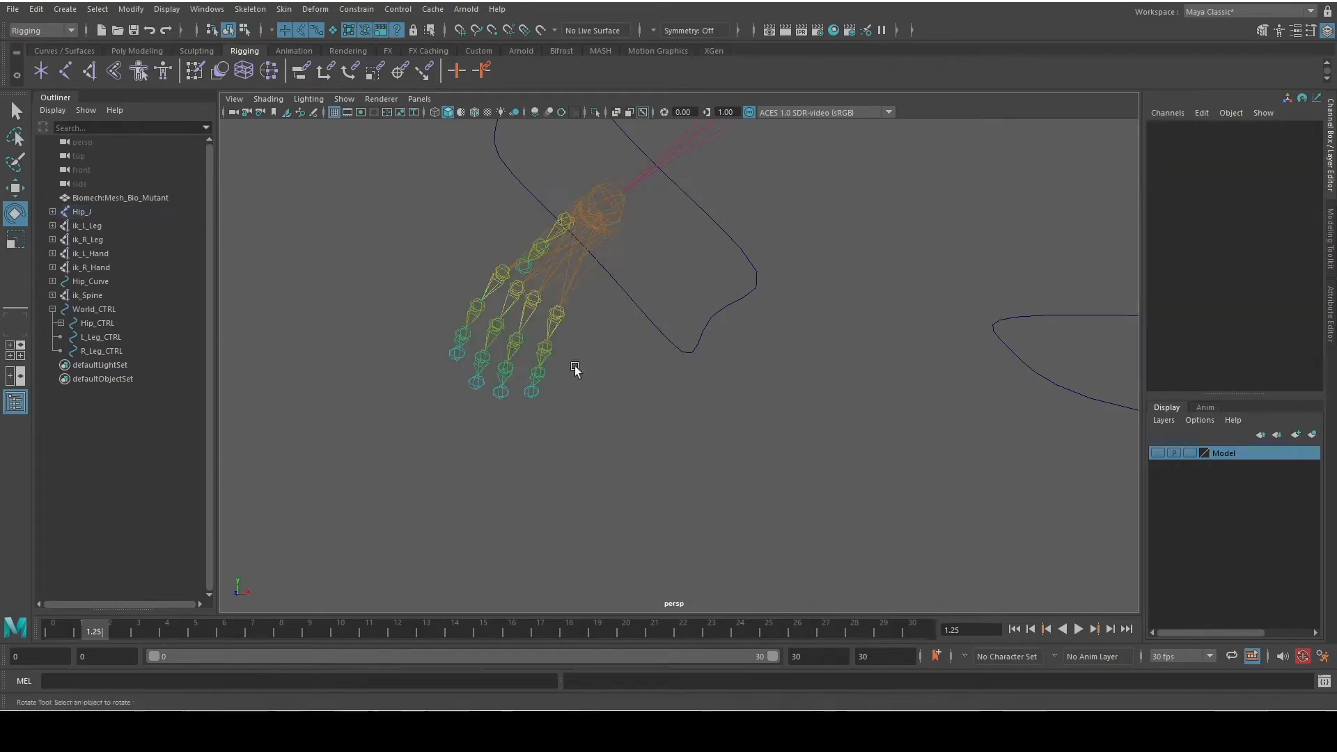
Select all right-hand joints from R_Wrist_J through R_Thumb3_J, display their Local Rotation Axes and examine the axis directions
shift+click(52, 211)
scroll(167, 282, down, 15)
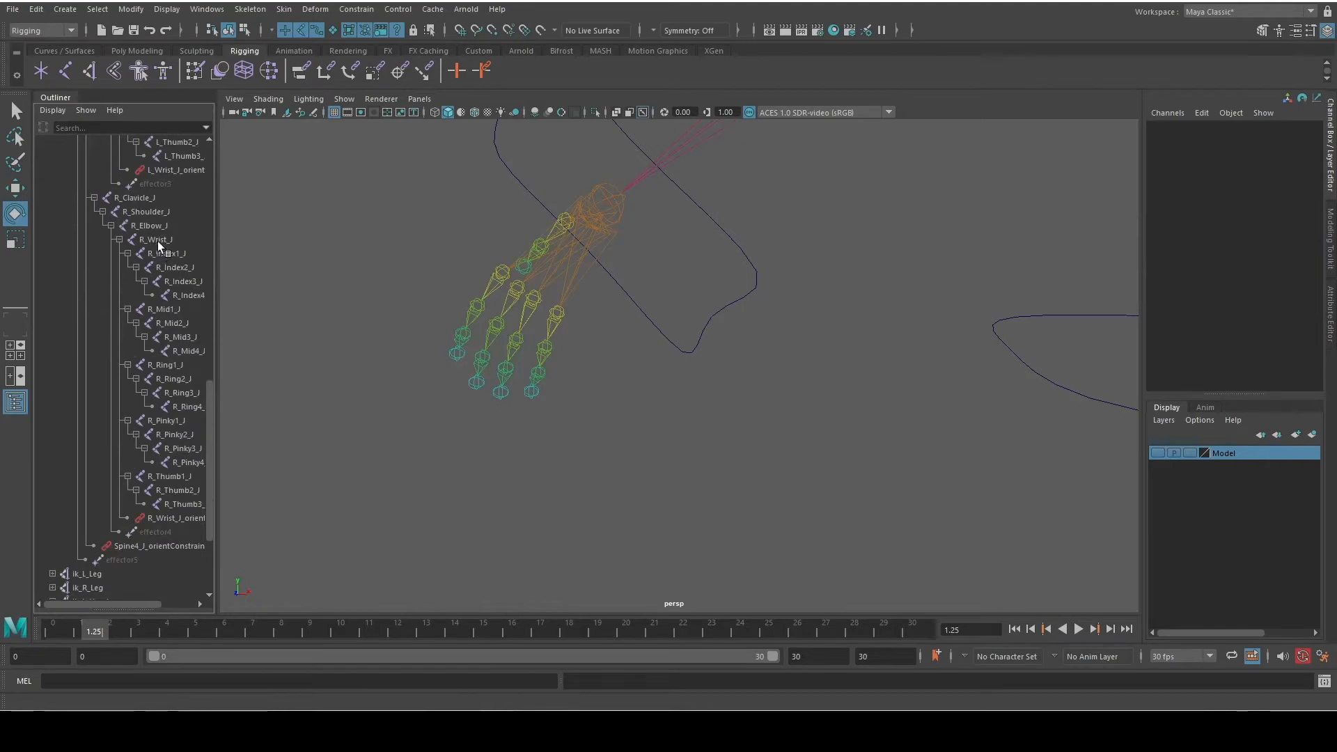
click(158, 241)
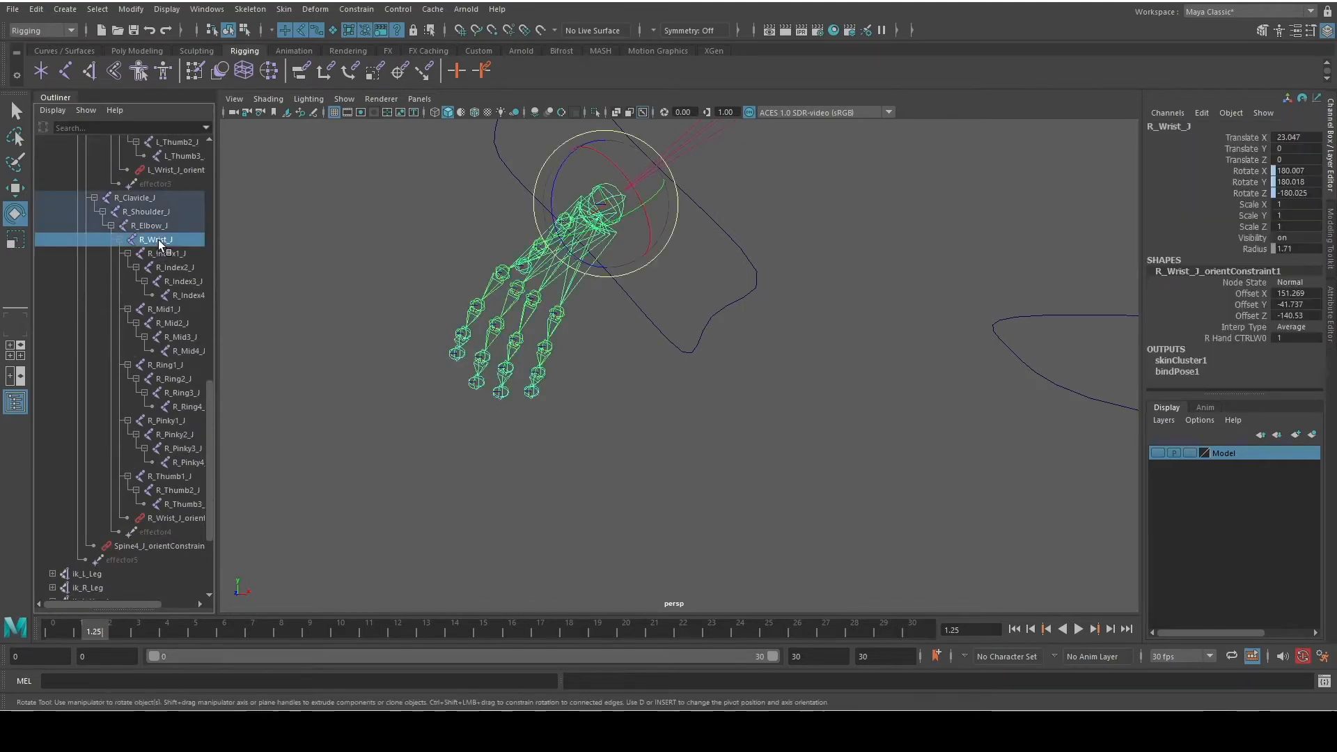
shift+click(171, 506)
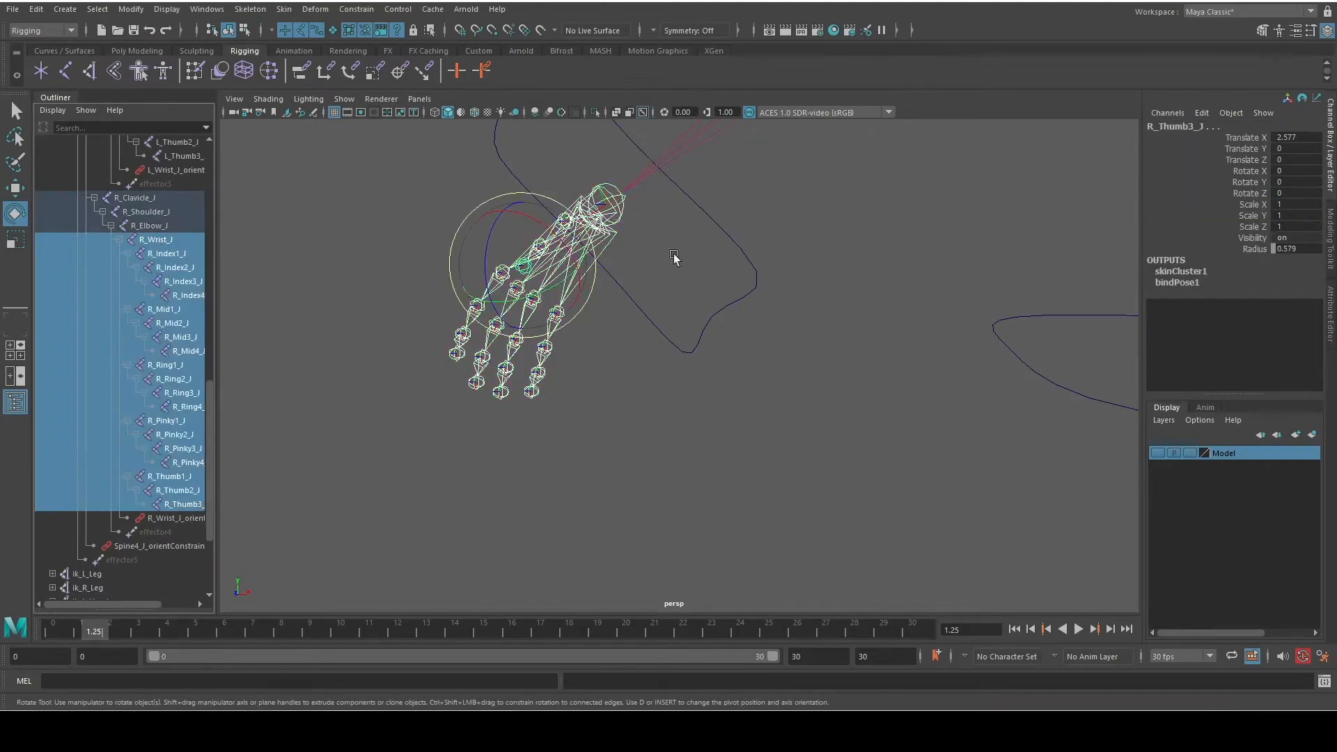
key(q)
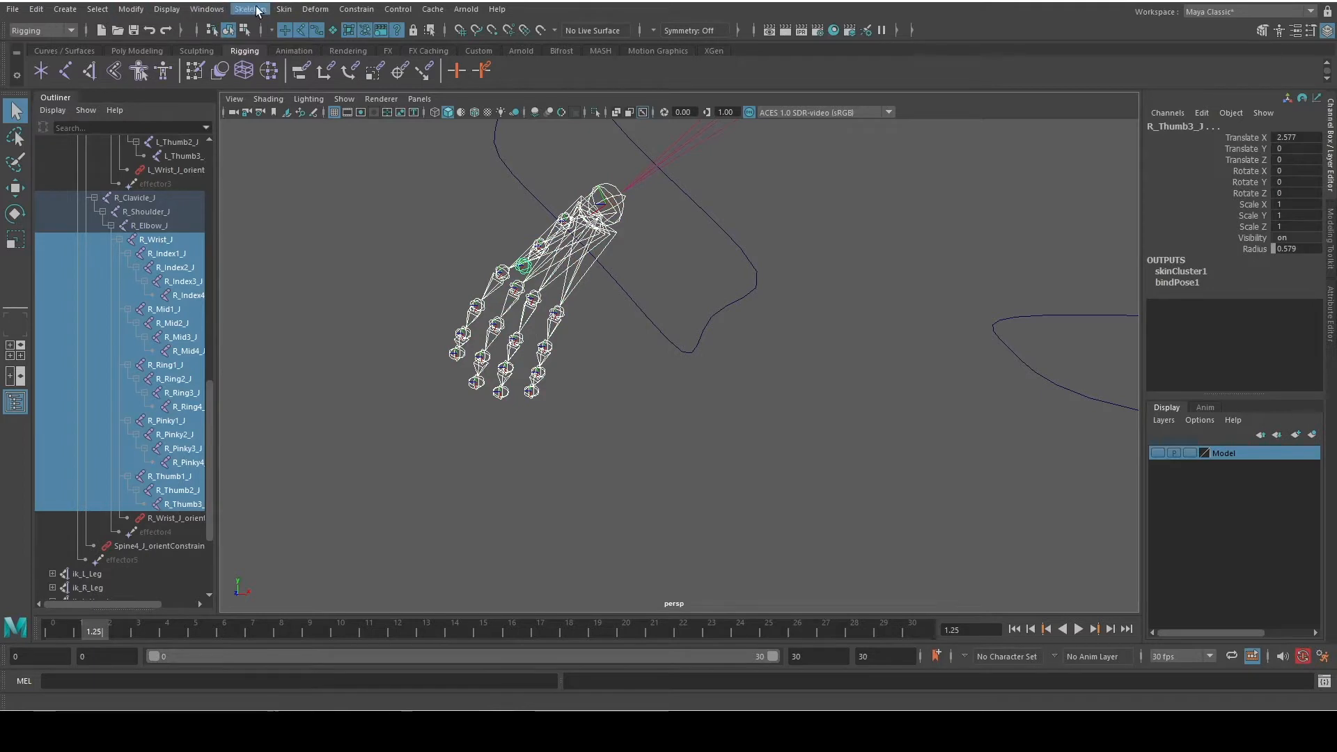
click(166, 9)
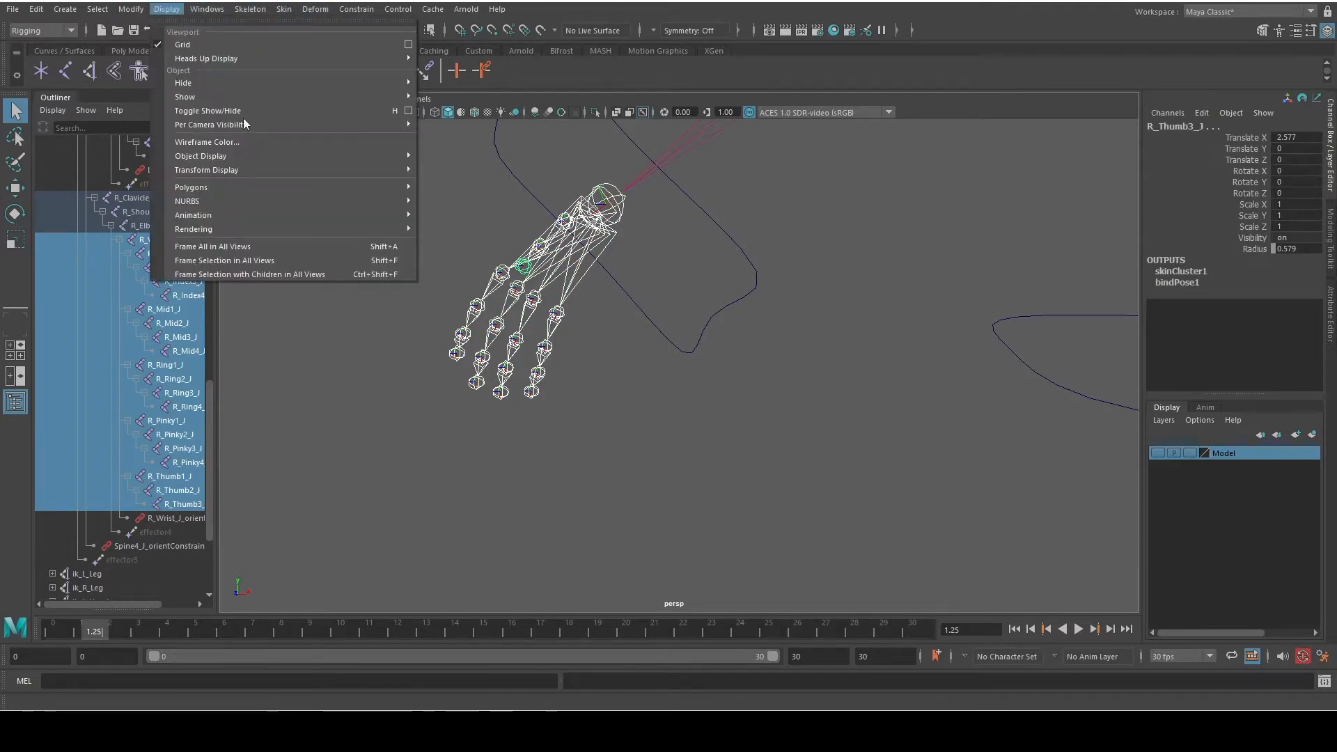
mouse_move(264, 174)
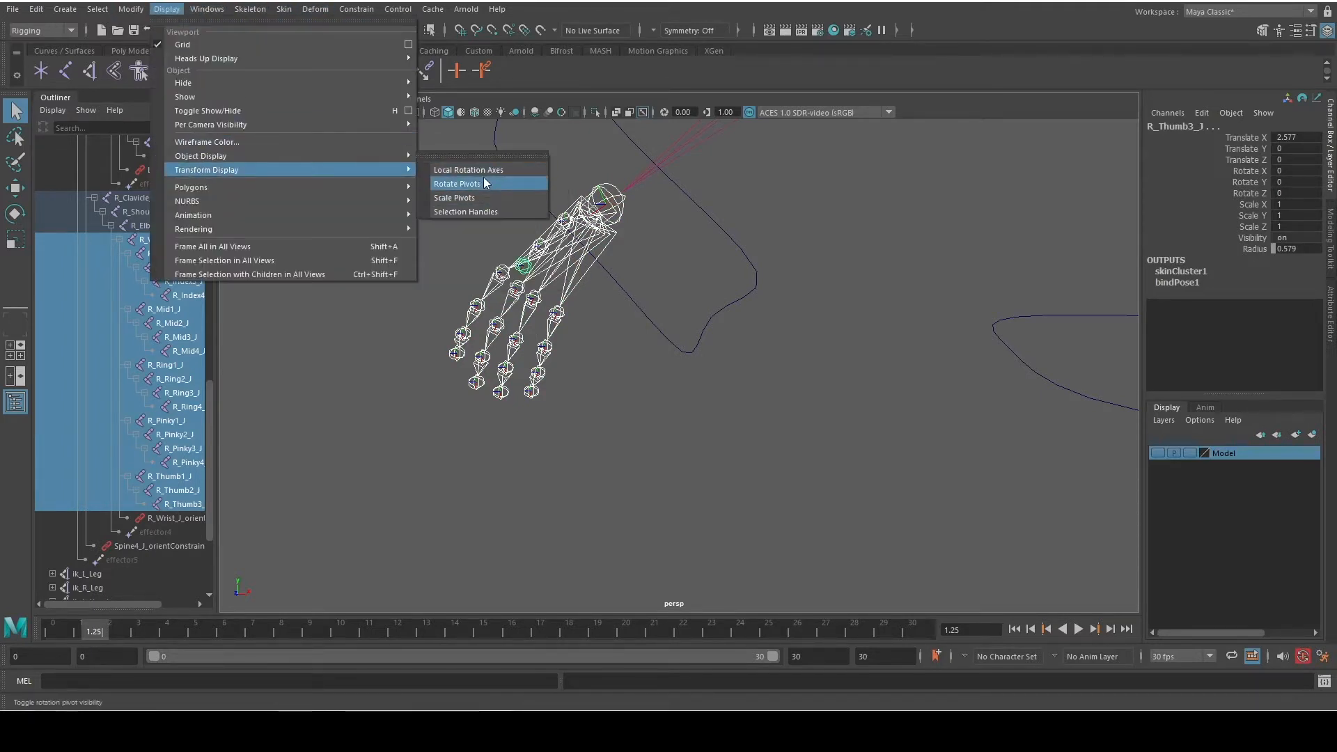
click(482, 174)
alt+drag(591, 412, 657, 387)
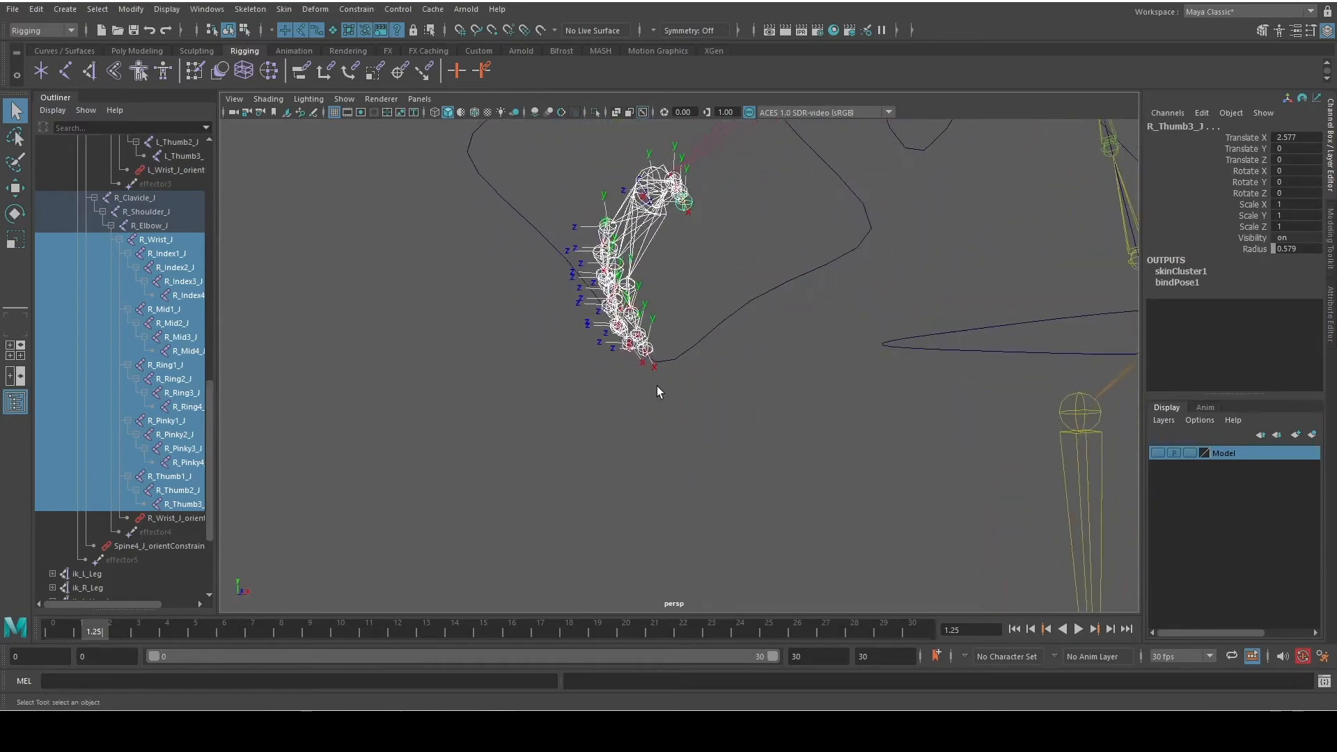
mouse_move(644, 258)
alt+mouse_down()
mouse_move(629, 250)
mouse_move(642, 229)
mouse_move(636, 257)
alt+mouse_up()
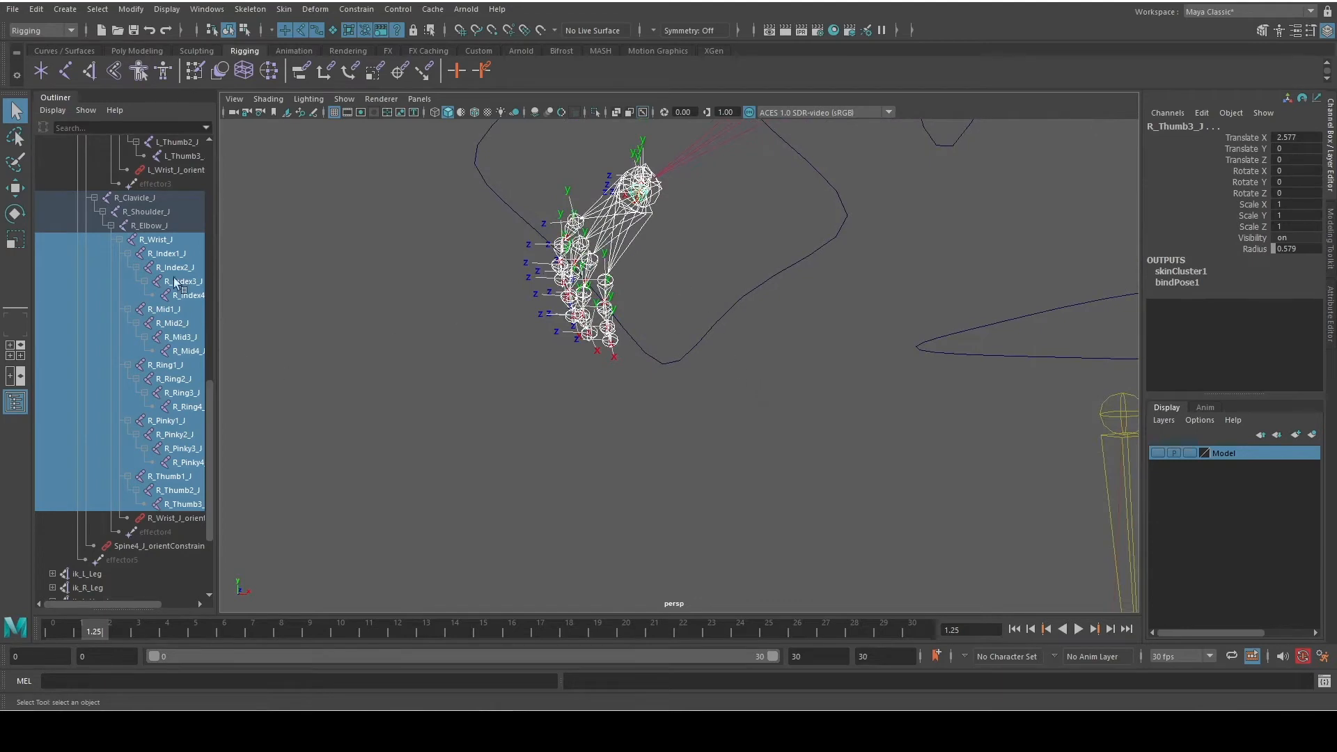
Turn off the Local Rotation Axes of the right-hand joints, collapse the Hip_J hierarchy and clear the selection
click(159, 12)
mouse_move(258, 170)
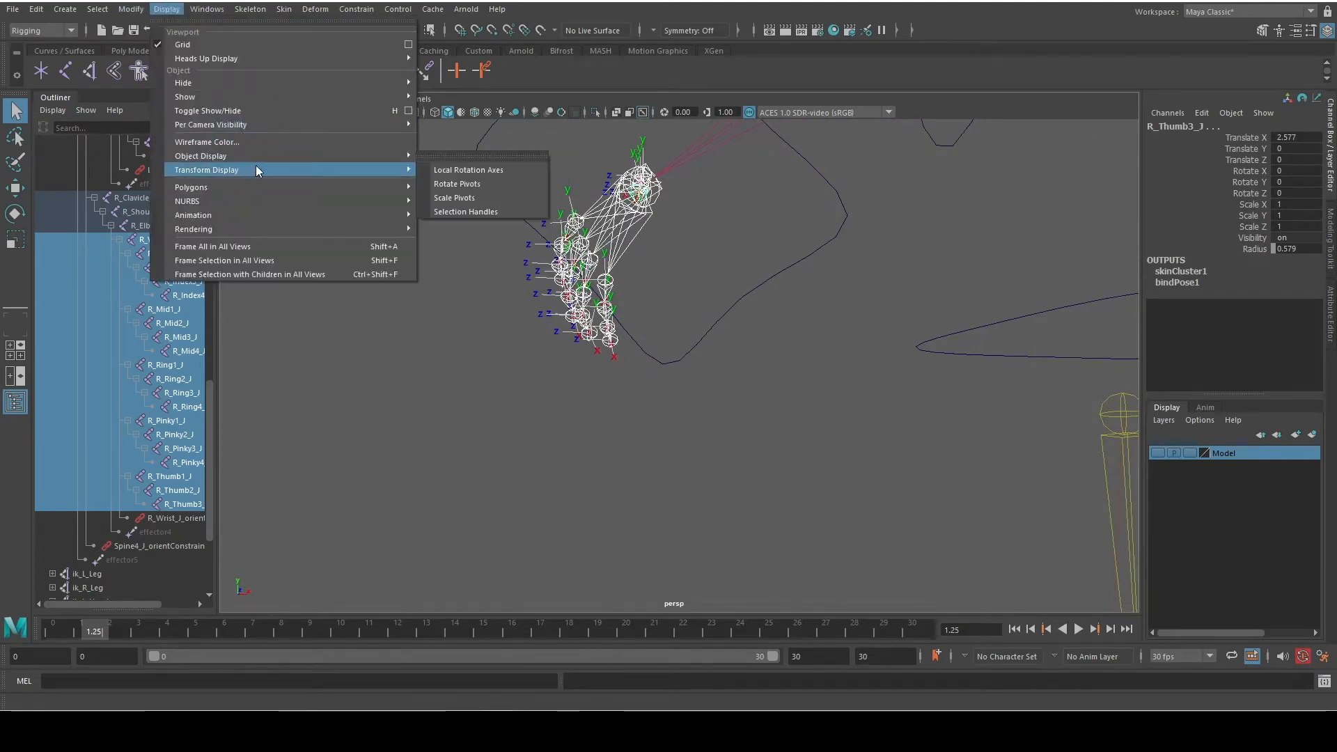
click(460, 170)
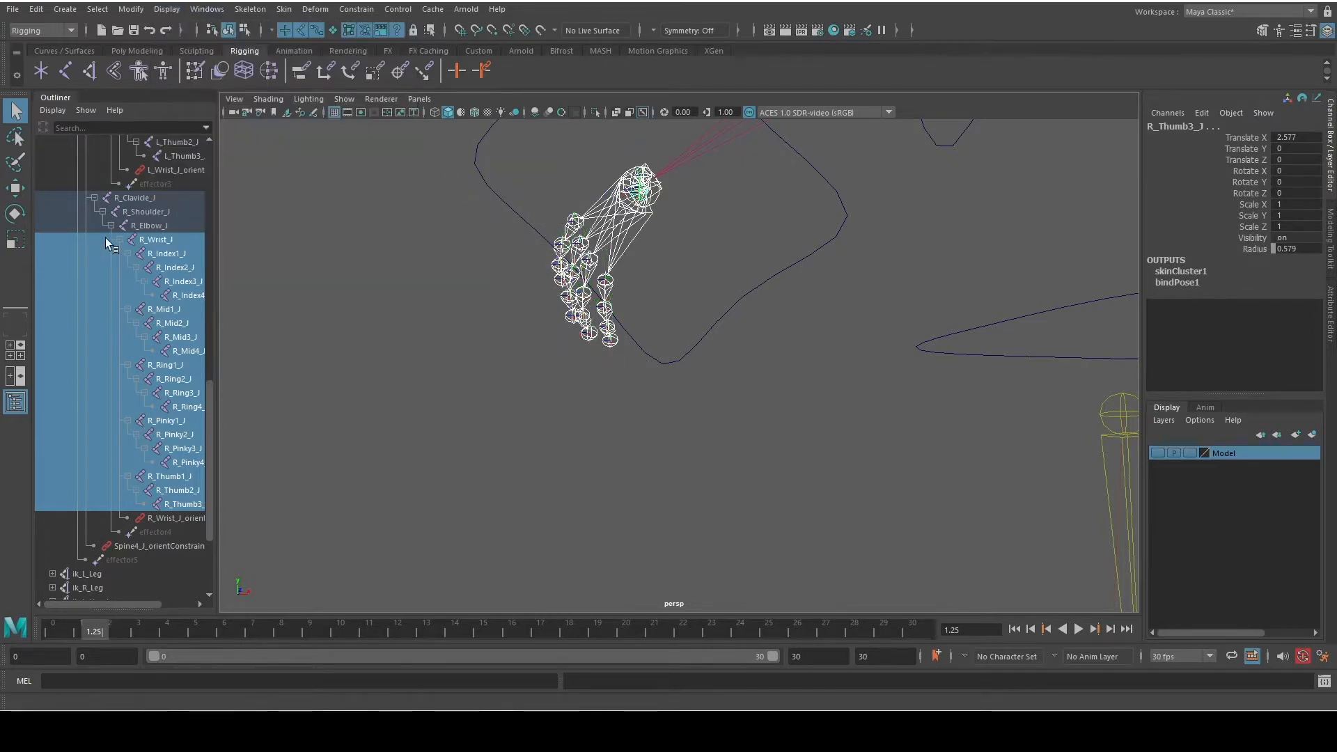
scroll(96, 210, up, 15)
click(52, 212)
click(504, 397)
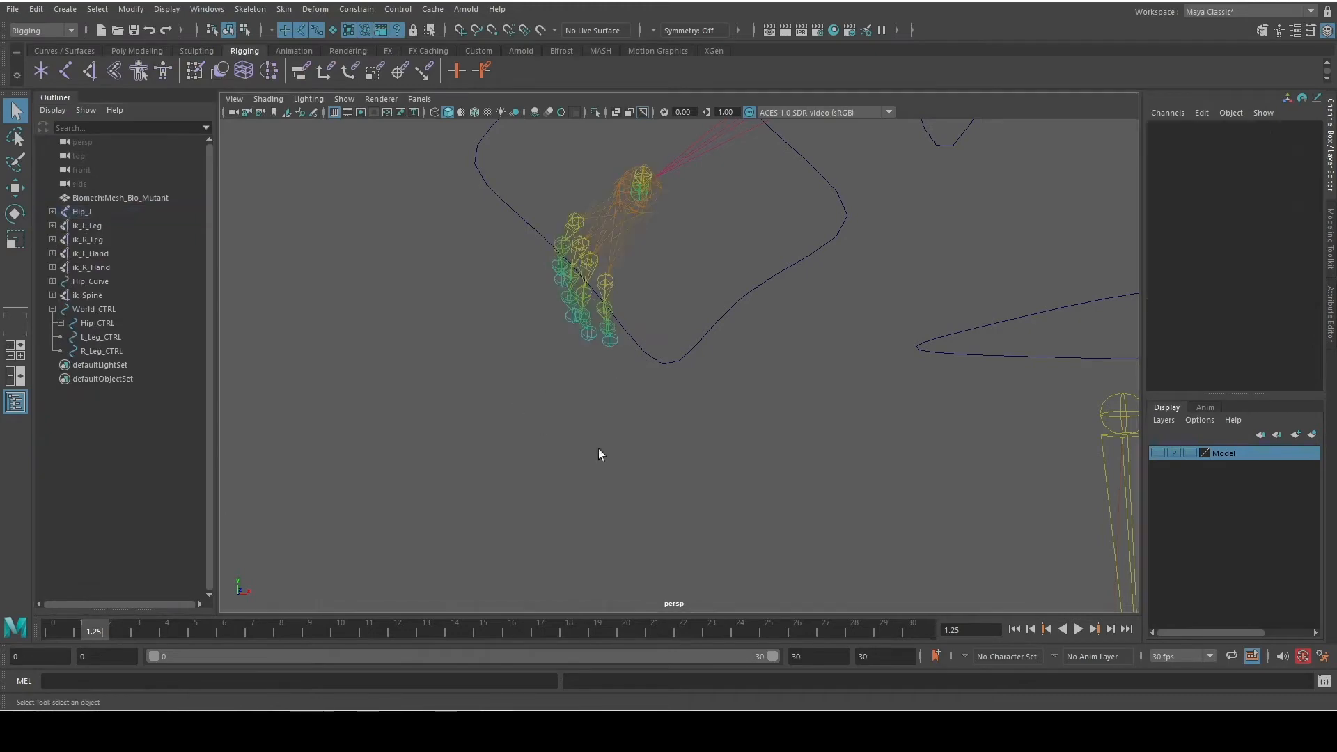
Select the right hand control curve R_Hand_CTRL and open the Add Attribute dialog for it
mouse_move(597, 456)
alt+mouse_down()
mouse_move(649, 421)
mouse_move(618, 441)
mouse_move(719, 411)
mouse_move(686, 385)
mouse_move(656, 443)
mouse_move(550, 379)
mouse_move(599, 460)
alt+mouse_up()
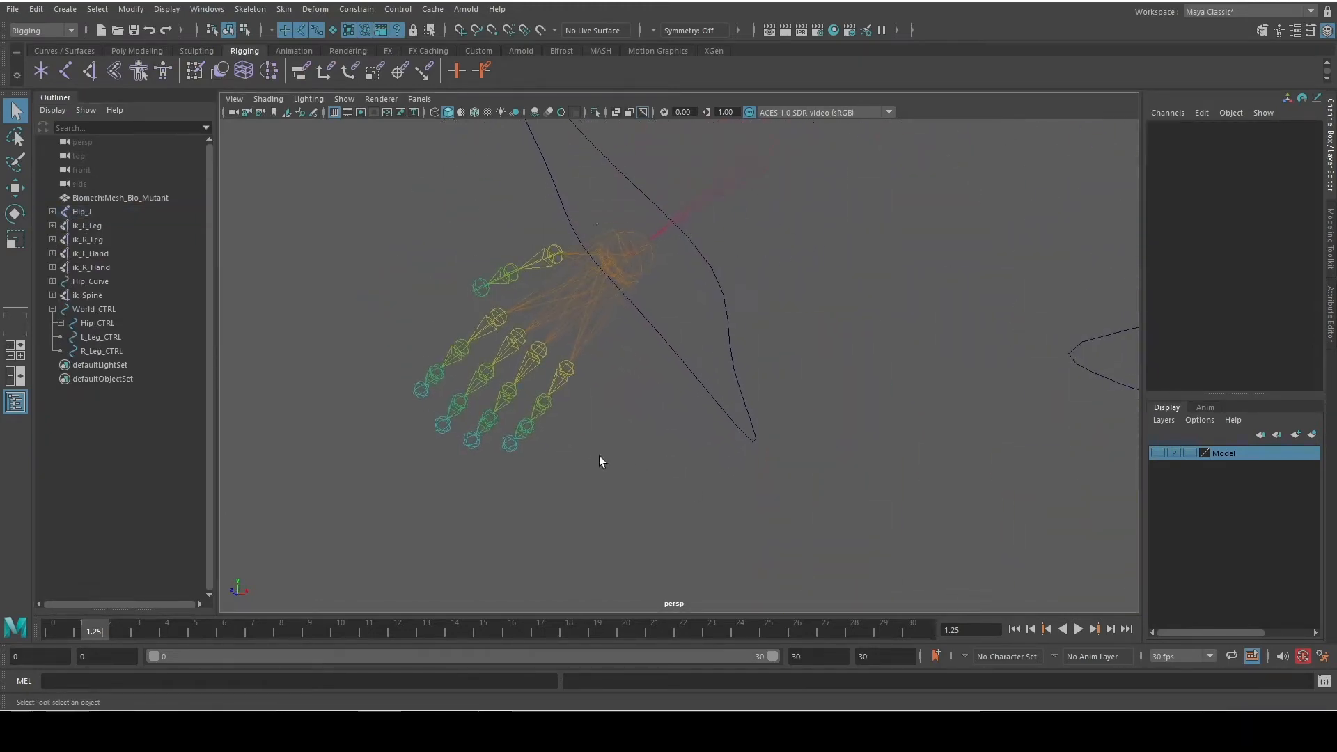
drag(707, 424, 708, 426)
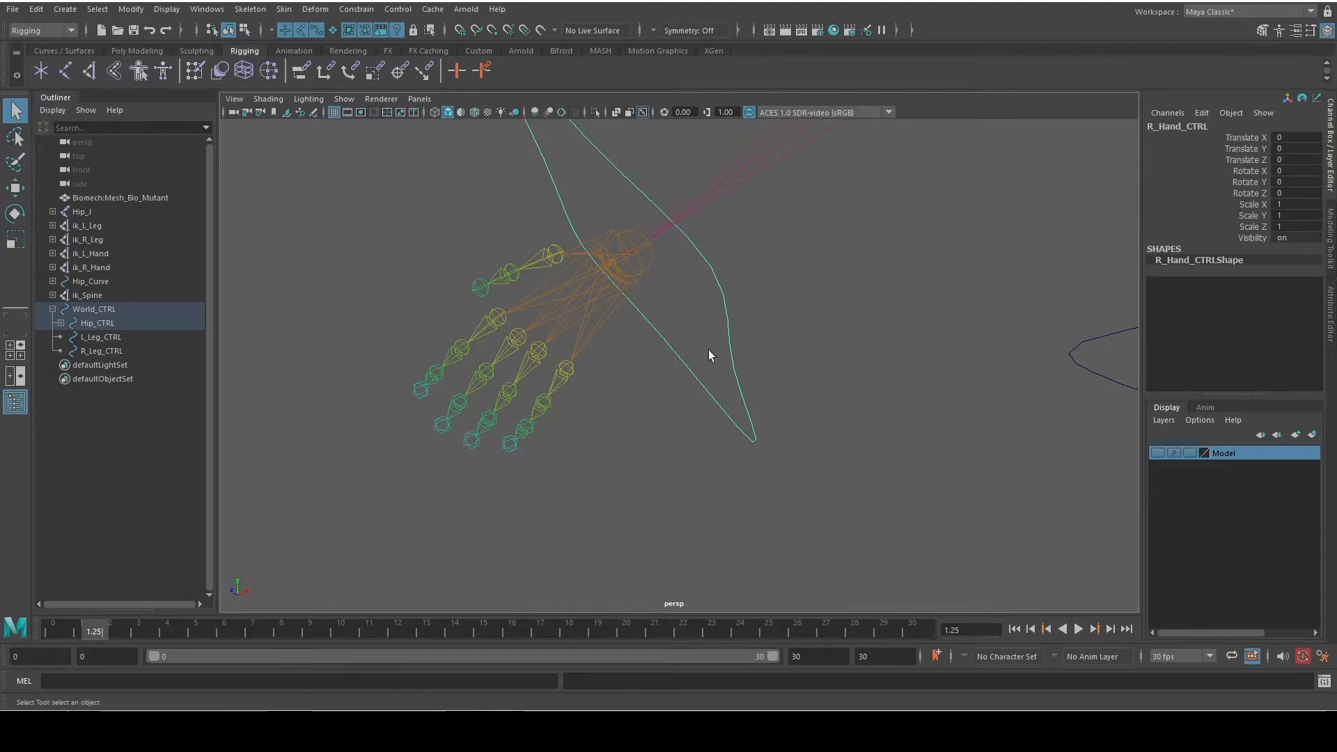
click(1329, 315)
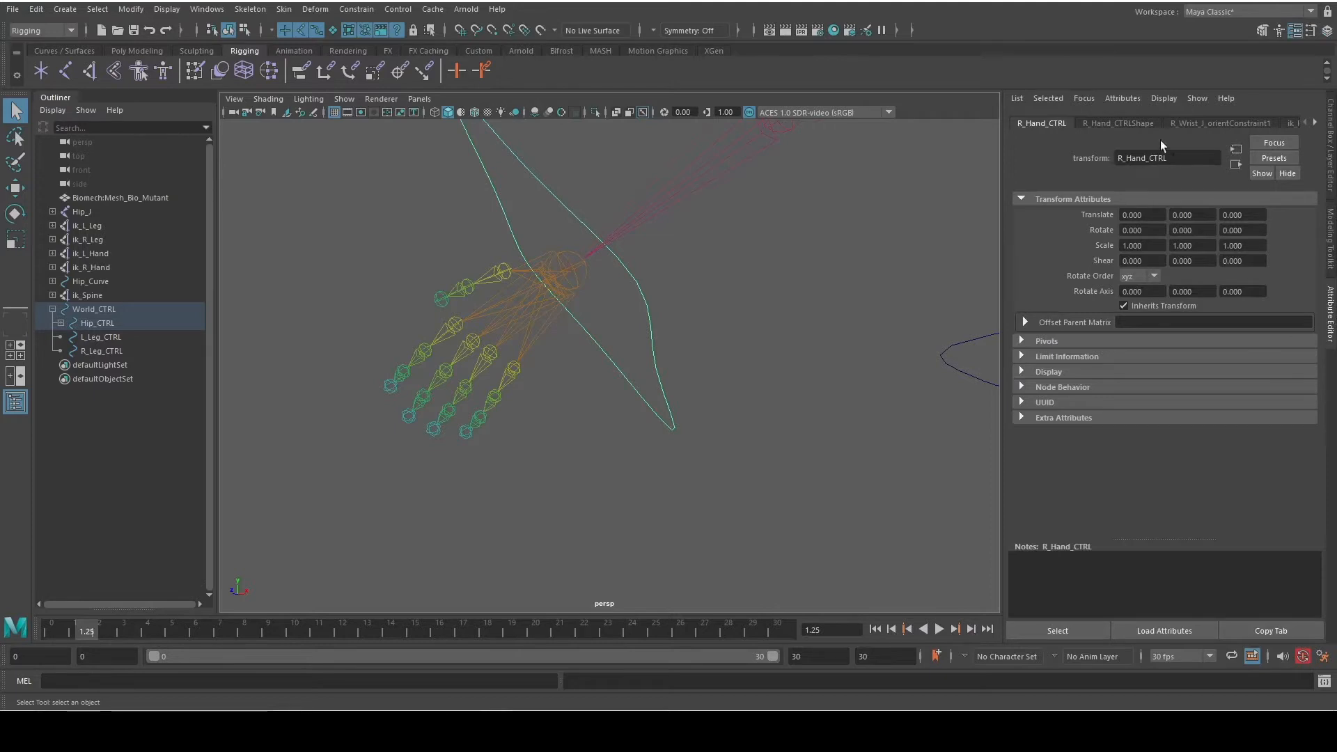
click(1127, 99)
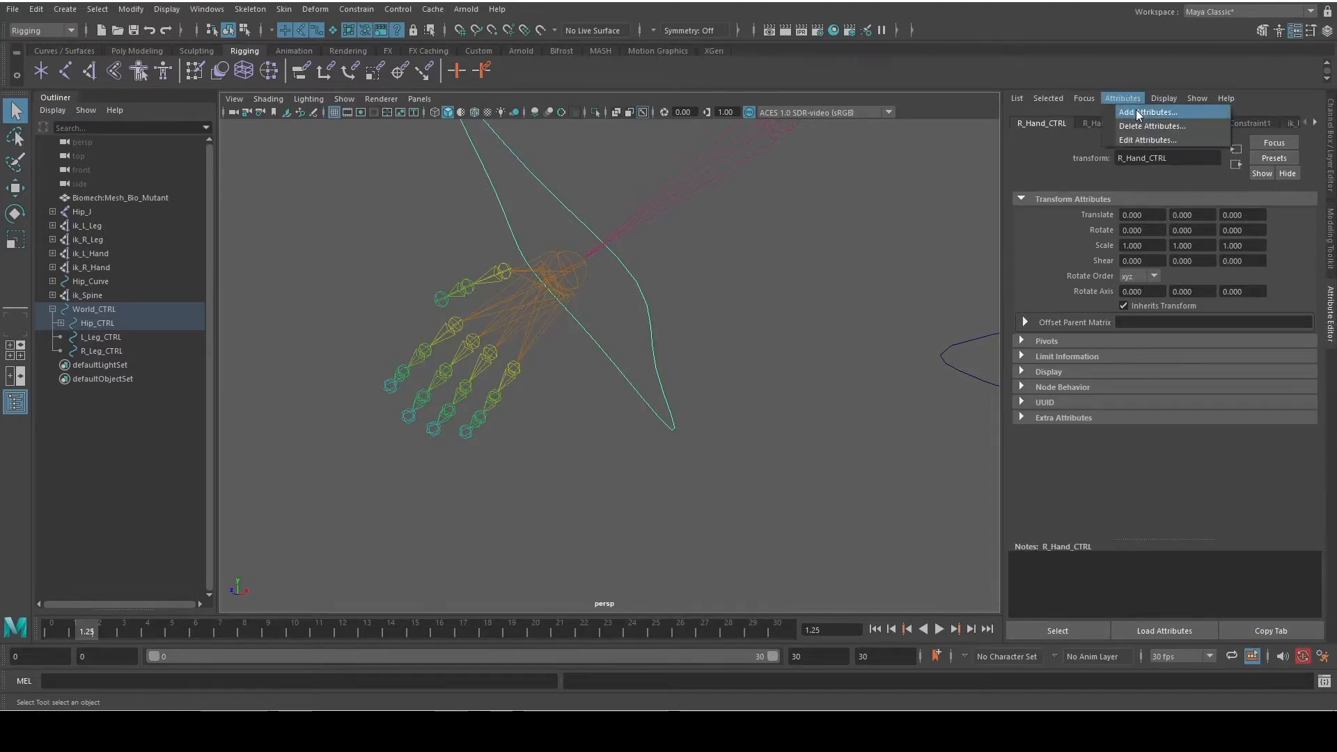
click(1134, 112)
drag(829, 198, 738, 140)
Enter R_Thumb_Curl as the long name of the new attribute
click(733, 185)
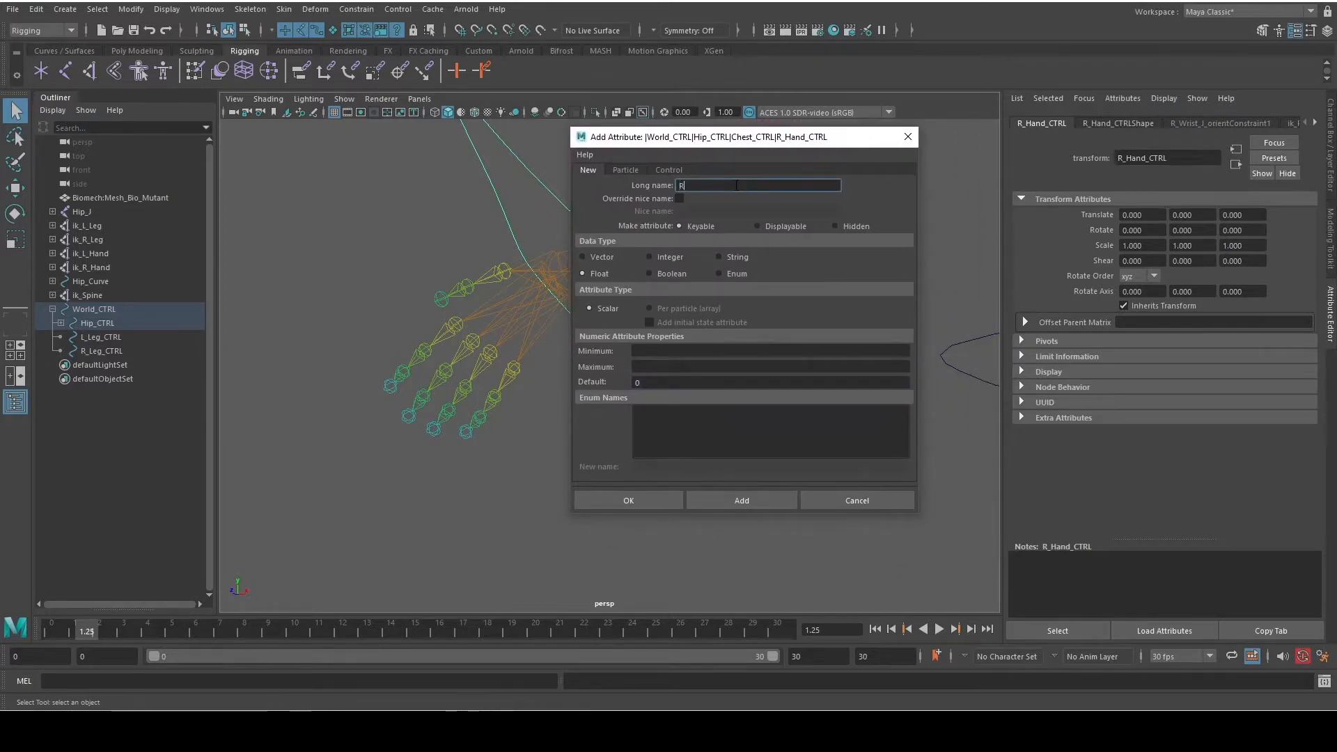
text(R_Thumb)
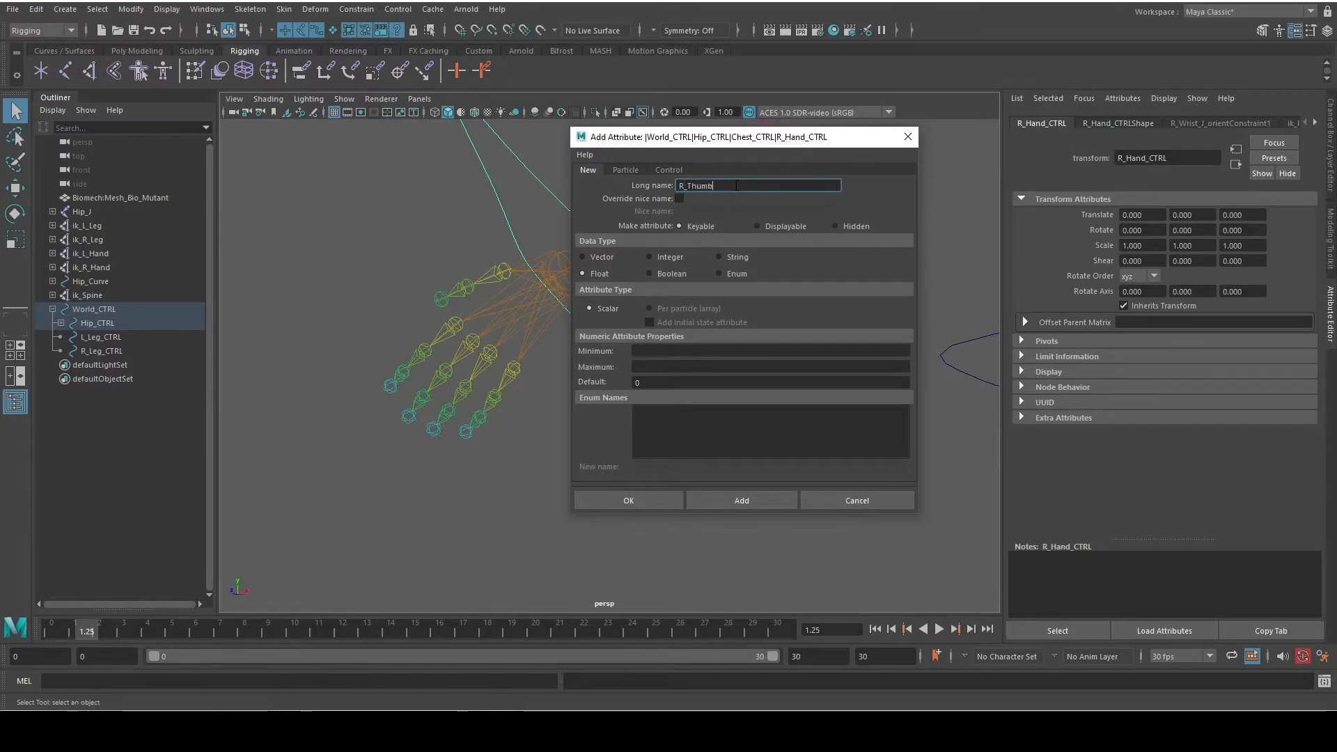
text(_)
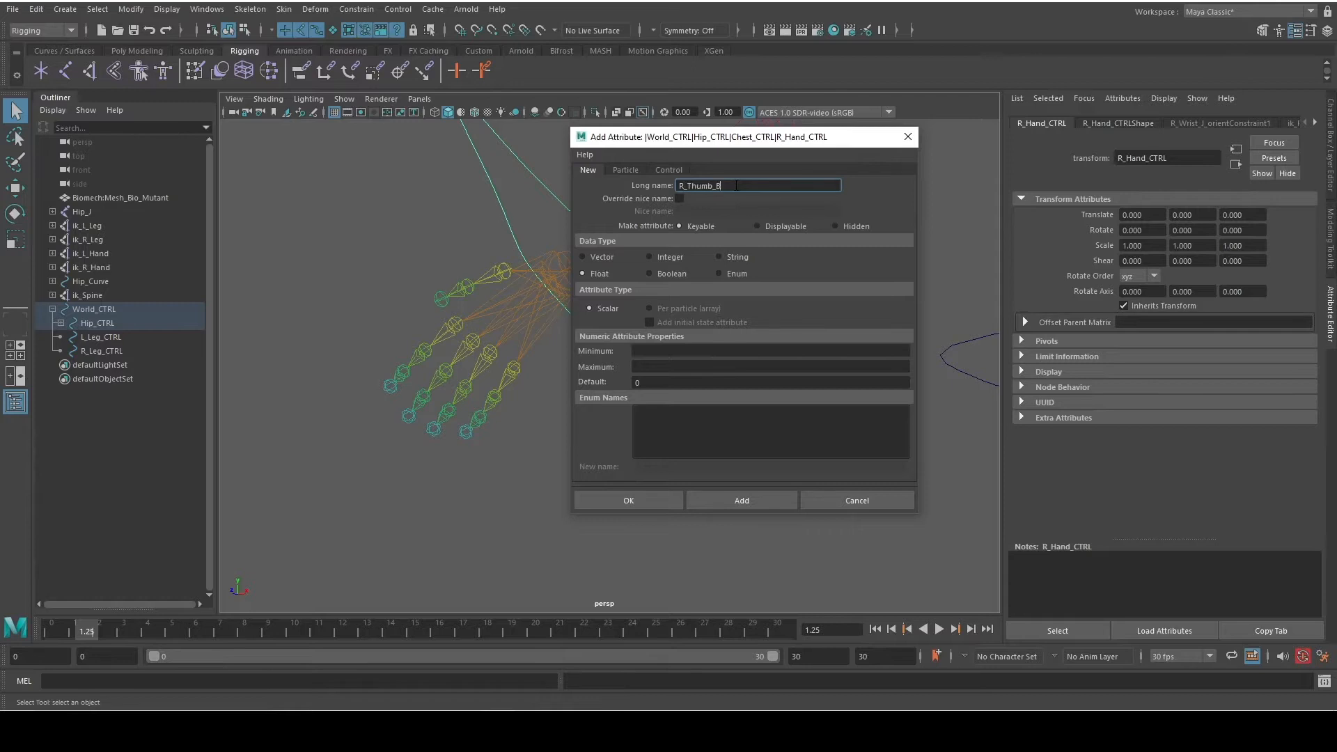
text(Ben)
key(BackSpace)
key(BackSpace)
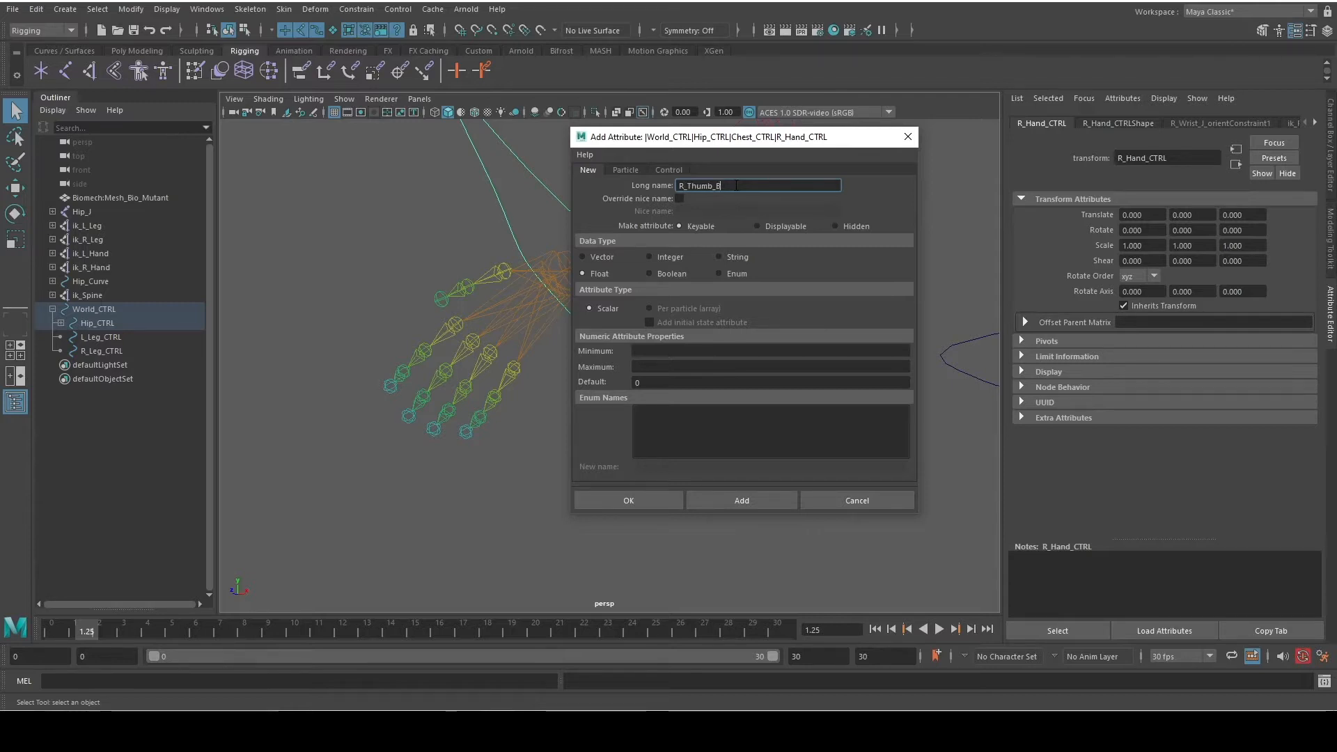
text(CURL)
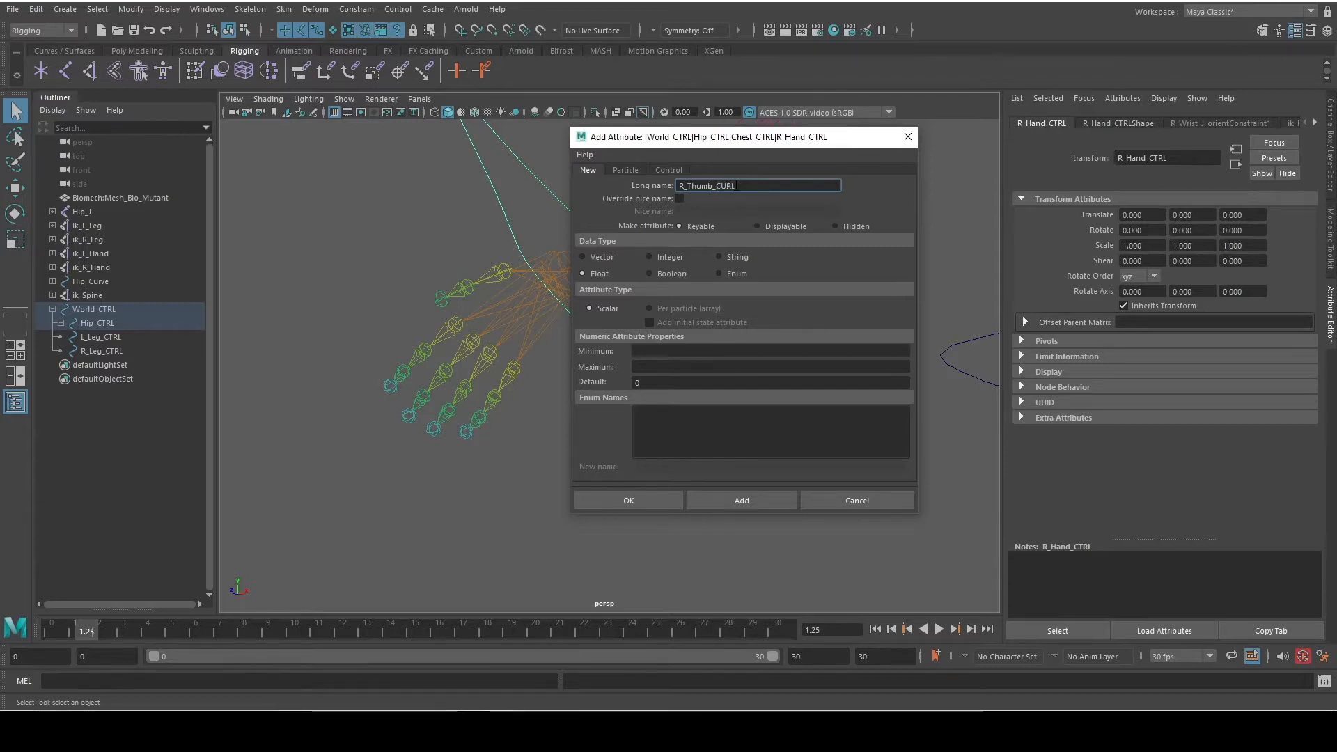
key(BackSpace)
key(BackSpace)
Set the attribute's minimum to -1 and maximum to 5, add it to R_Hand_CTRL and close the dialog
click(664, 353)
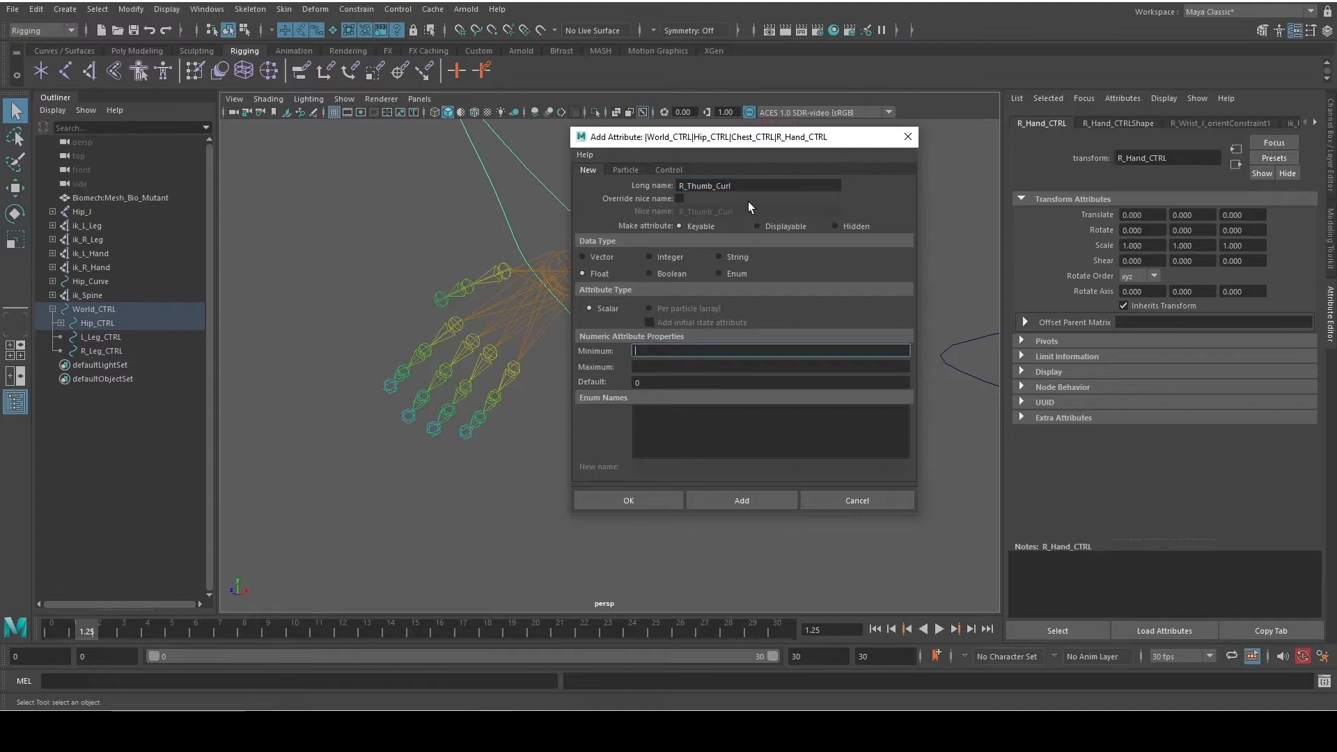
text(-1)
key(Tab)
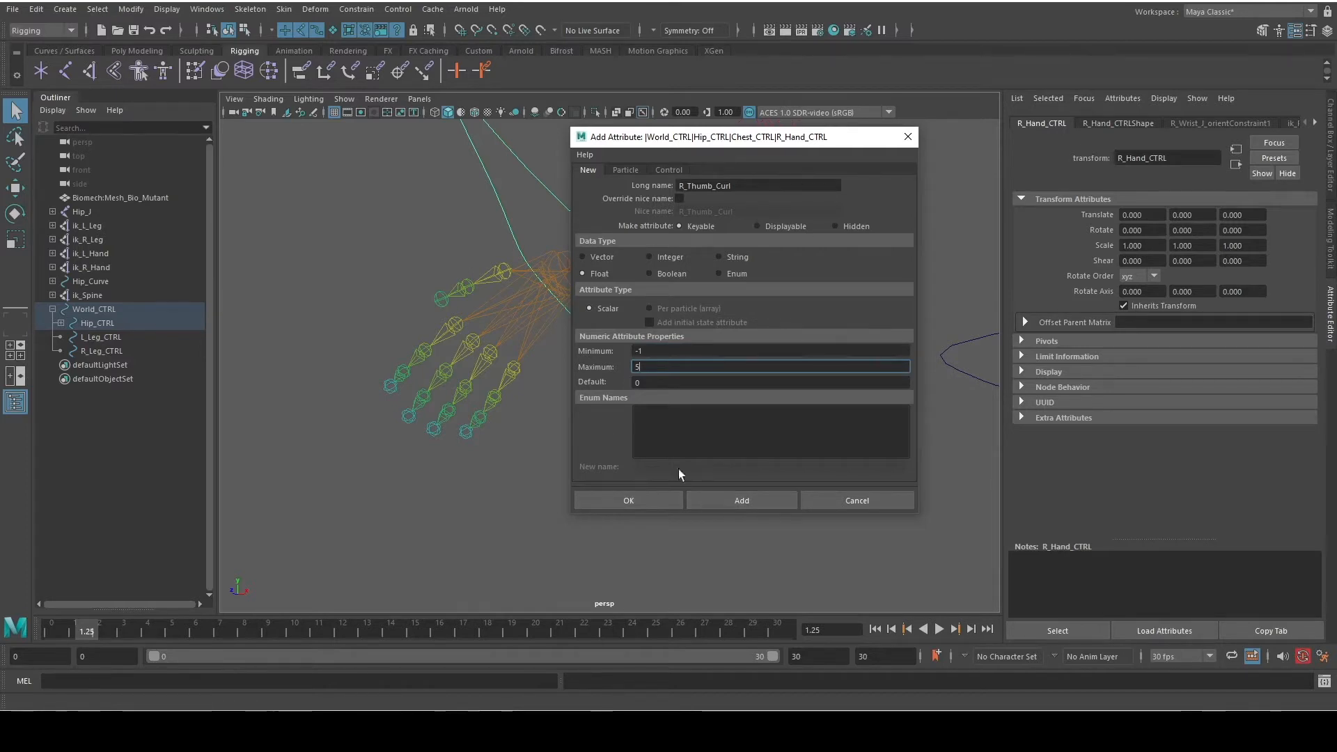
click(746, 499)
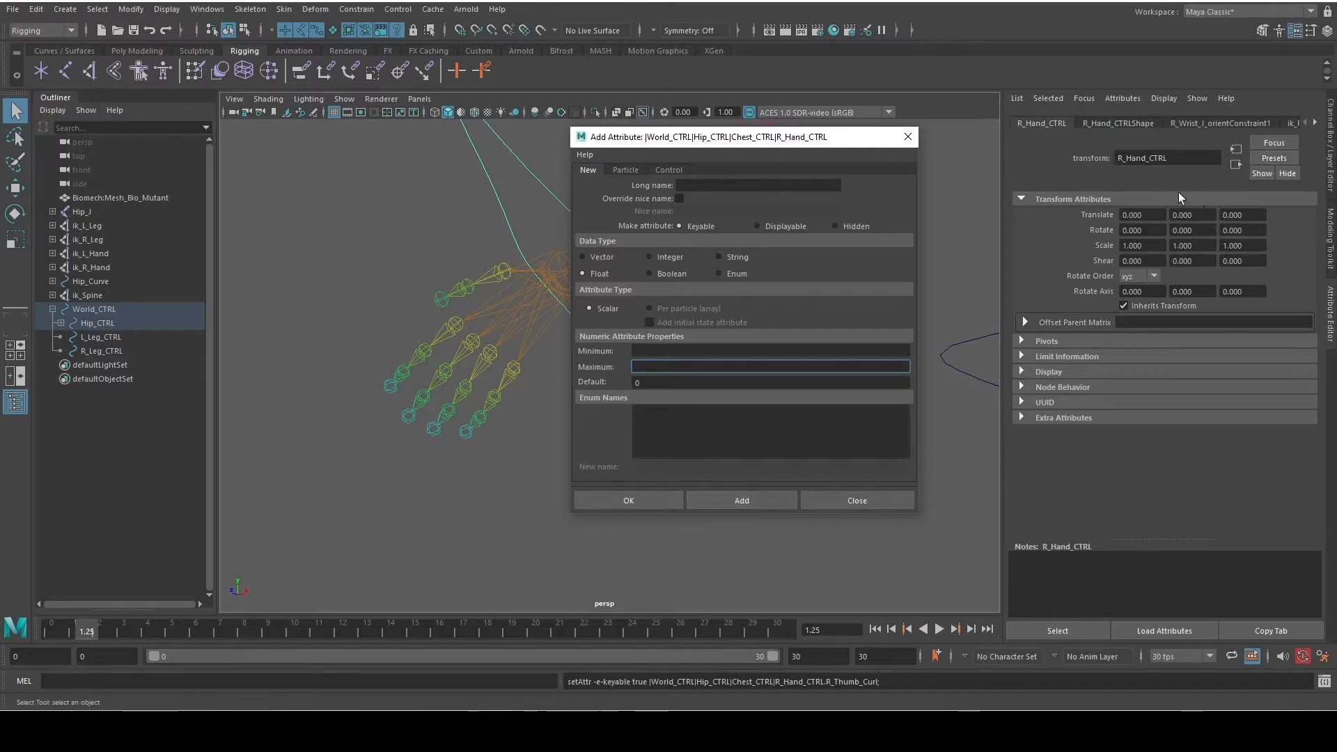
click(907, 136)
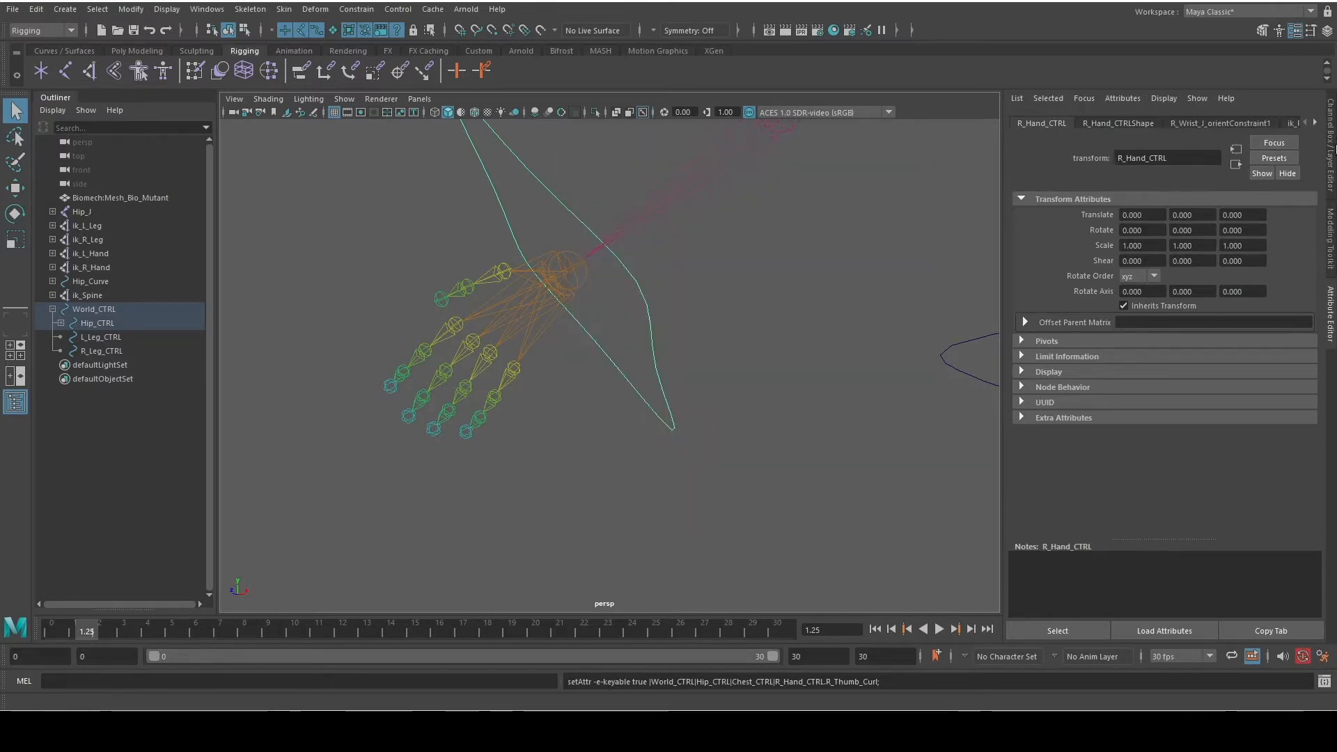
Test the R Thumb Curl channel of R_Hand_CTRL at 5 and -1, and reset it to 0
key(ctrl+a)
click(1281, 250)
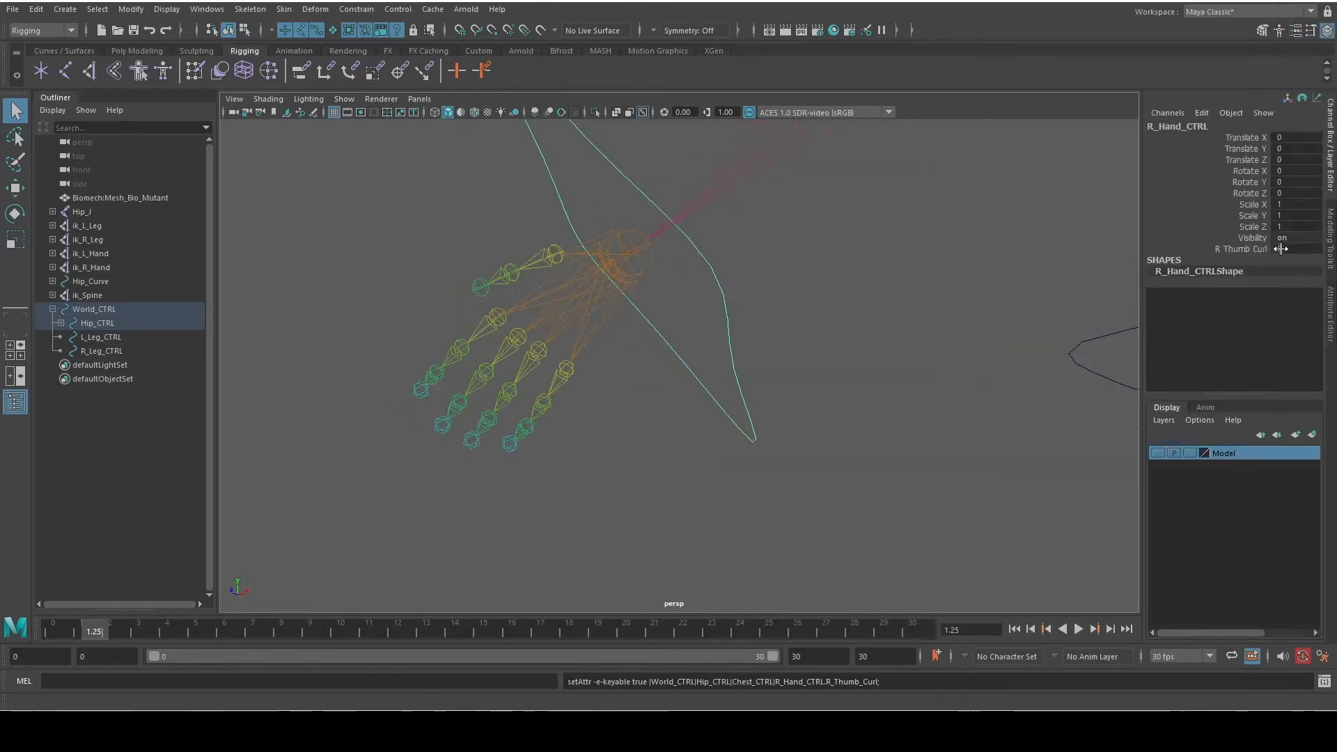
text(5)
ctrl+drag(1295, 249, 1253, 249)
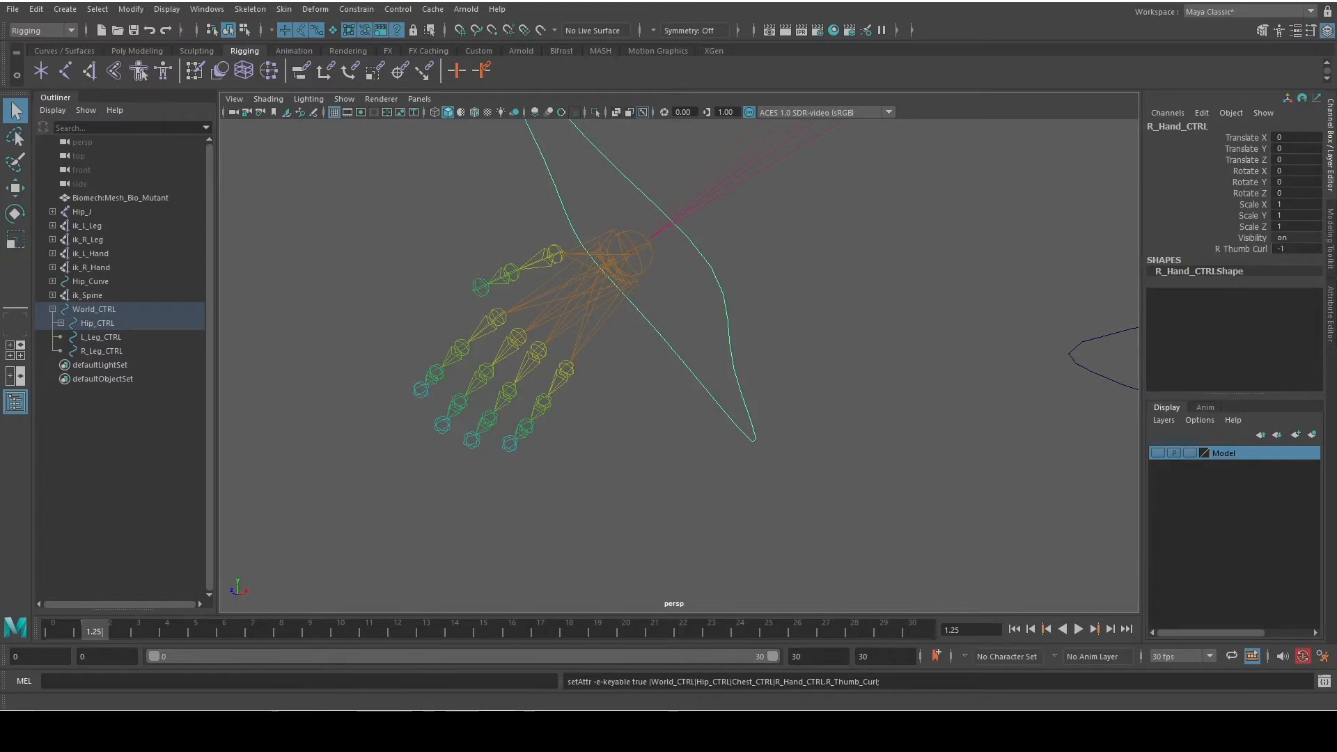
click(1279, 249)
text(50)
key(Return)
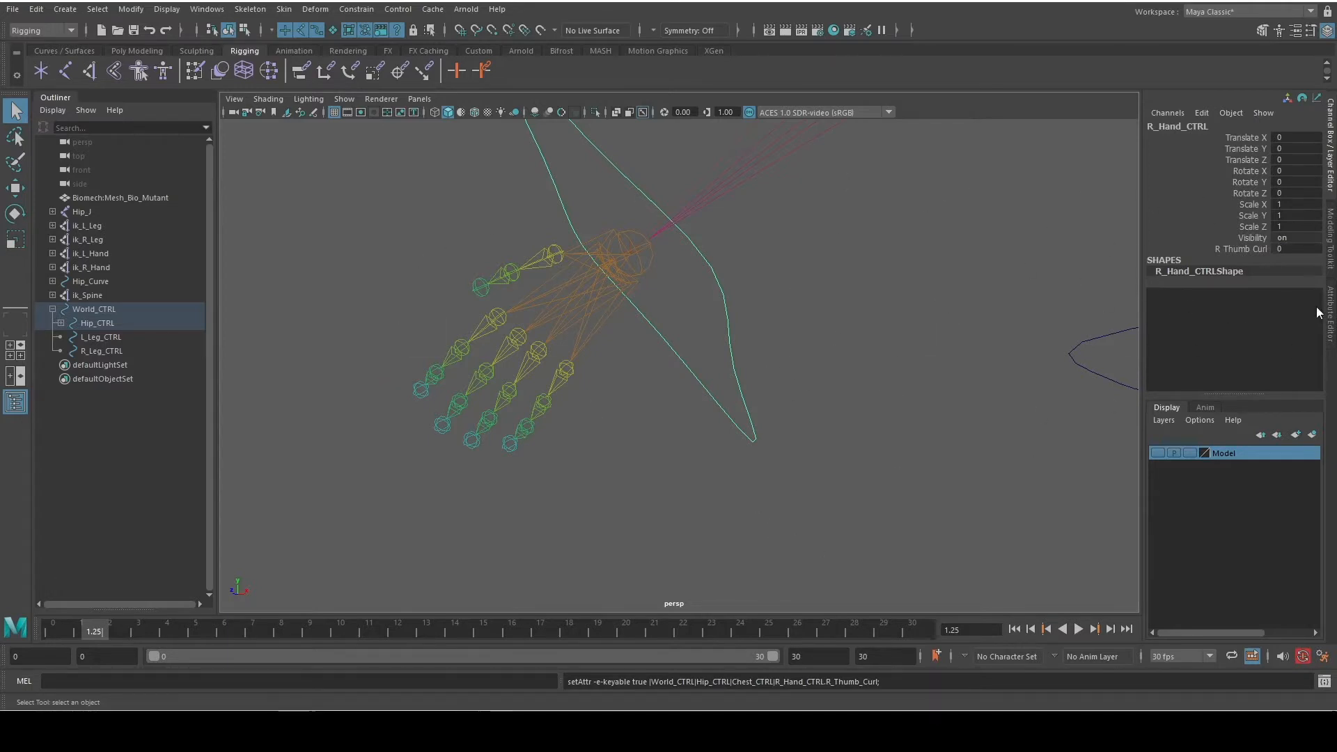
click(549, 258)
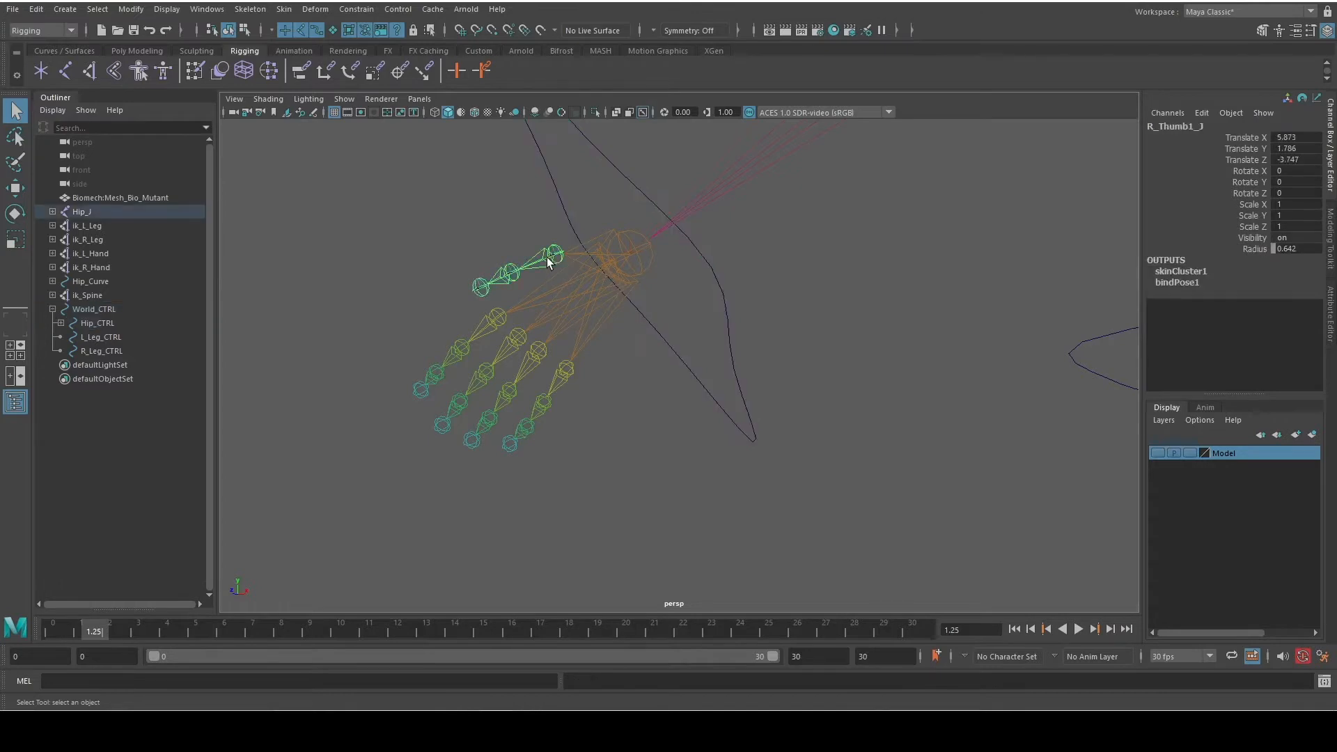
click(727, 306)
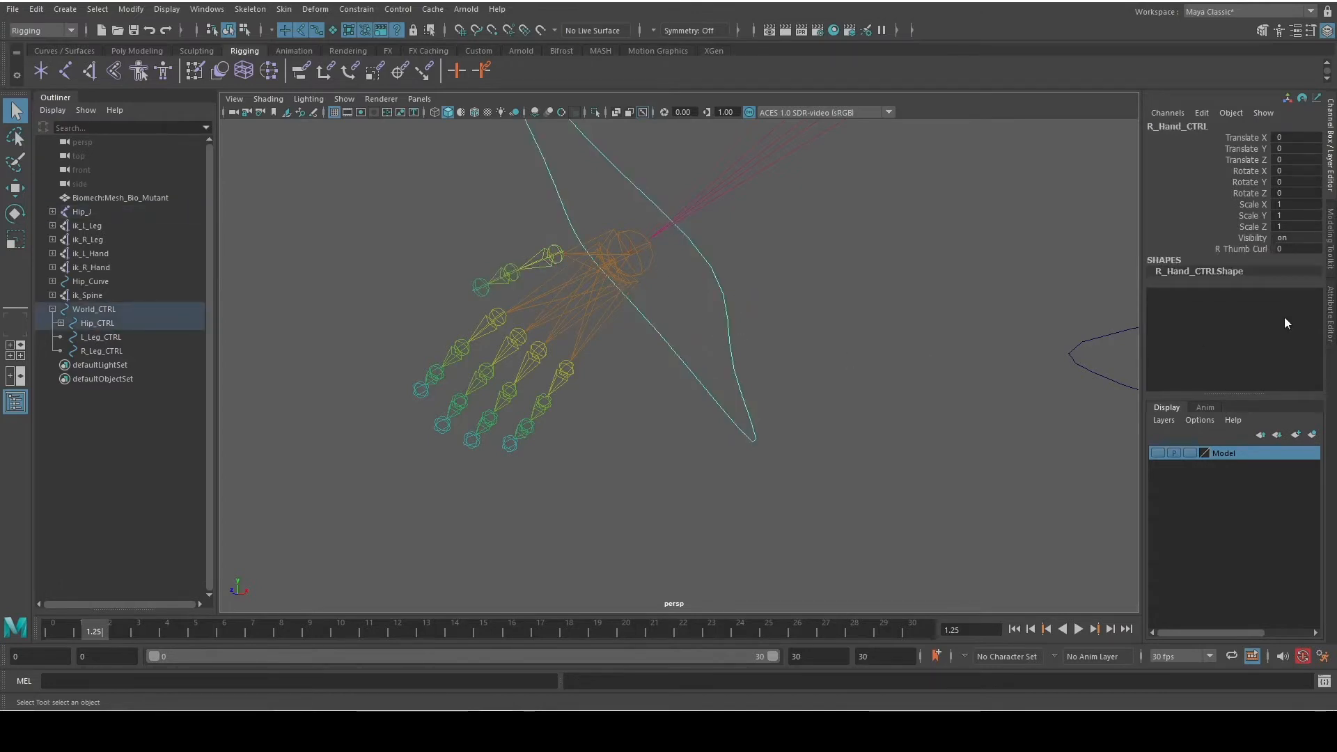
click(1330, 313)
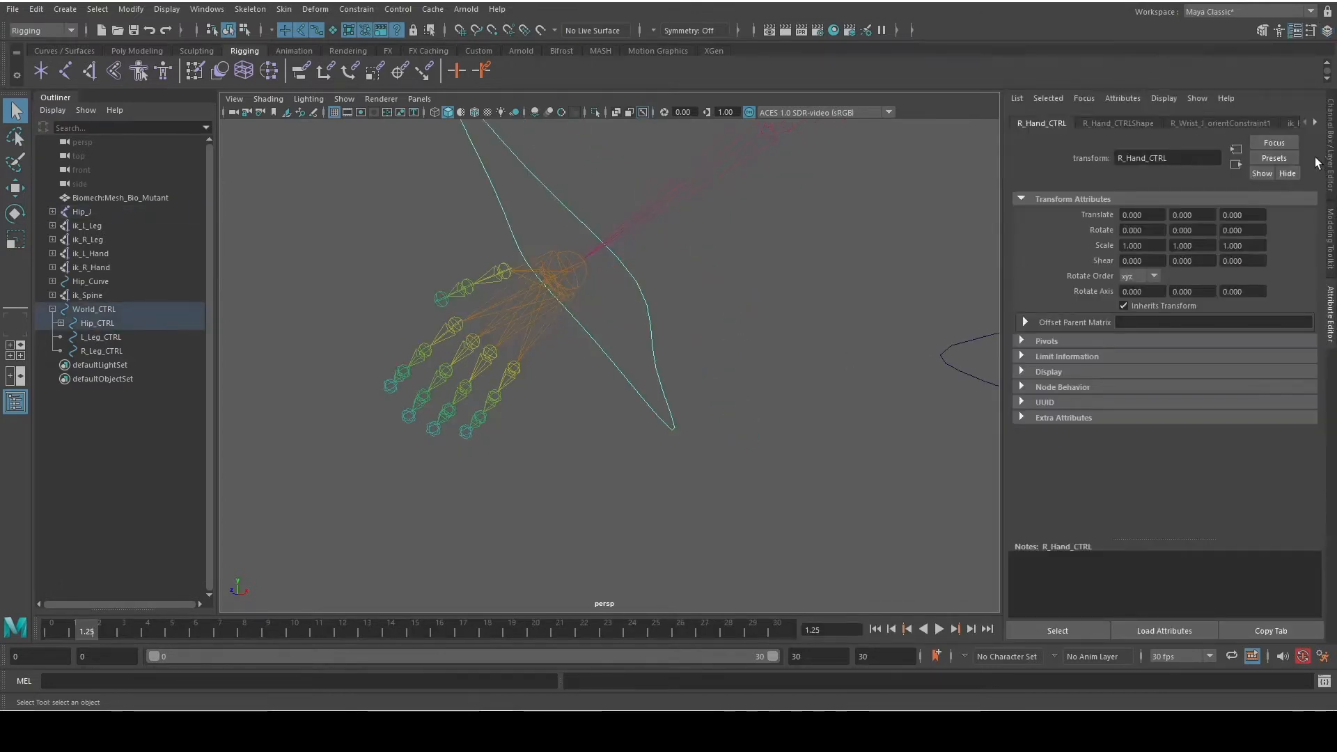
click(1328, 160)
Open Set Driven Key for the R Thumb Curl channel and load R_Hand_CTRL as the driver
click(1243, 249)
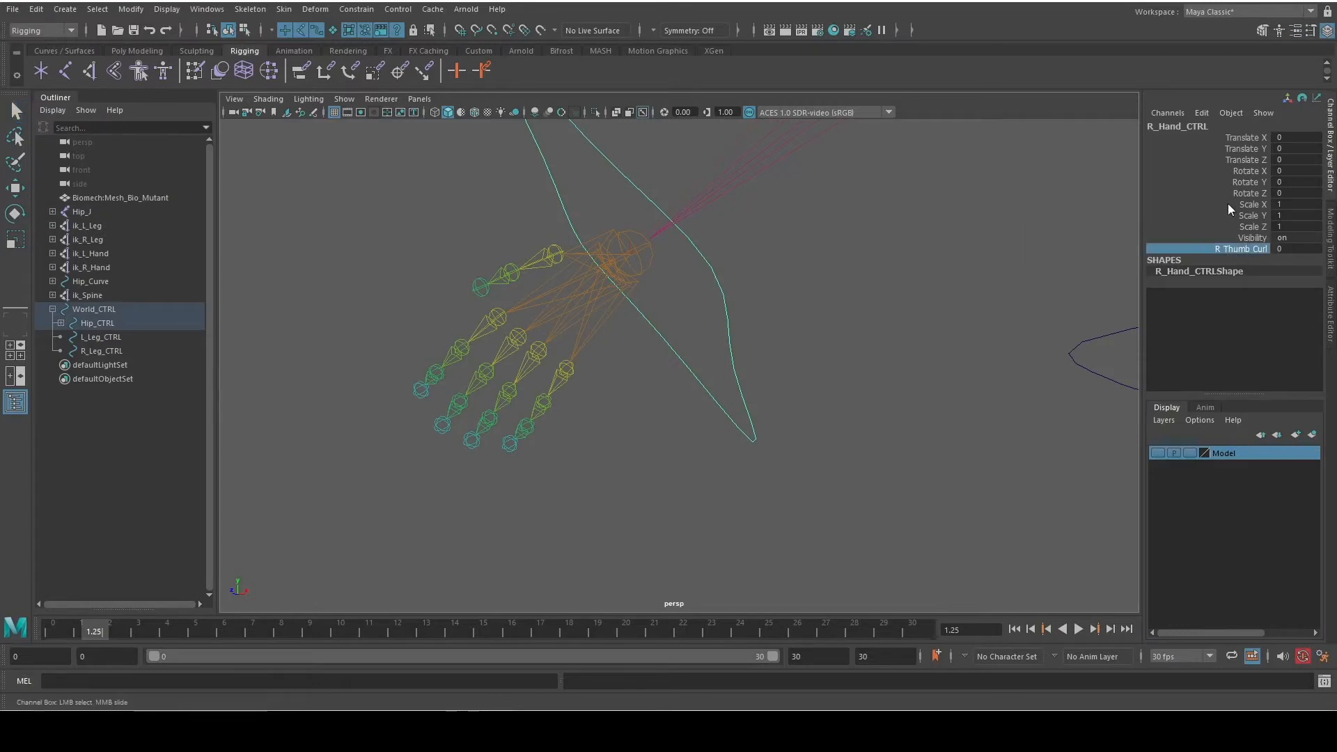
right_click(1246, 252)
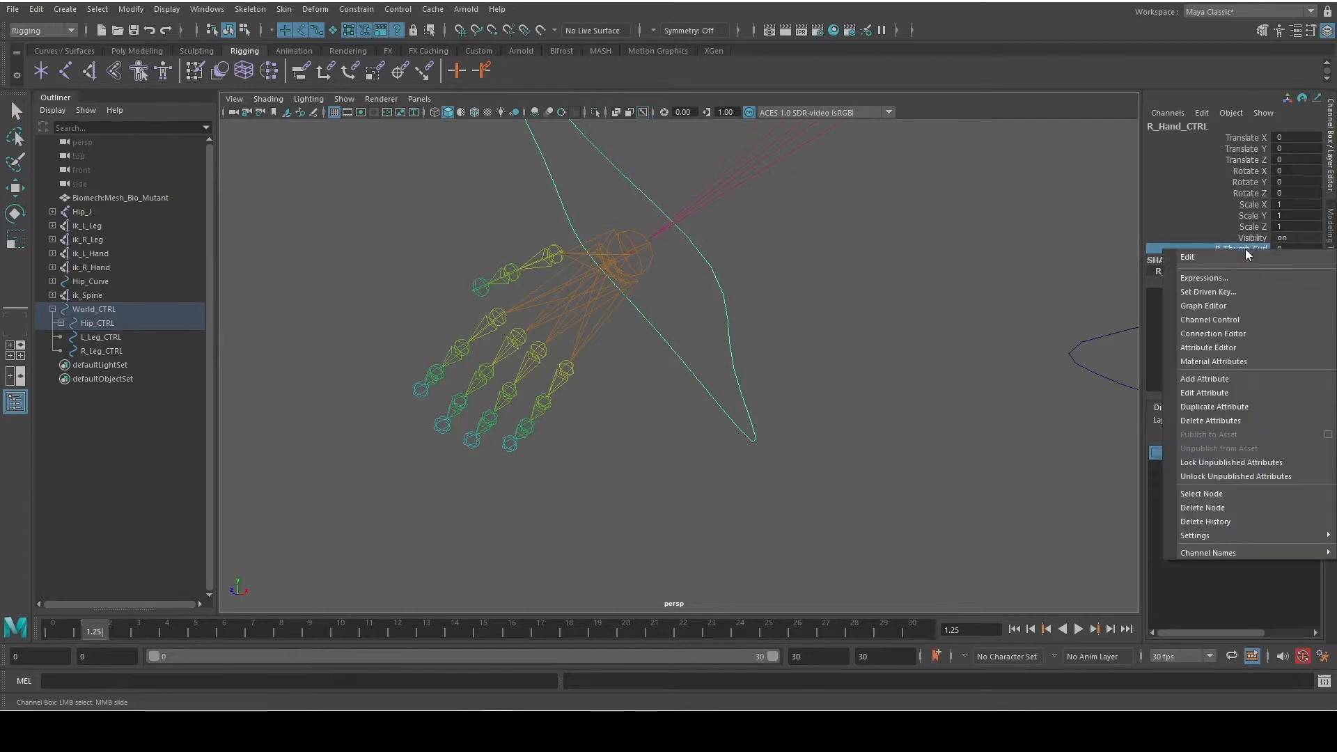
click(1232, 296)
drag(862, 165, 313, 175)
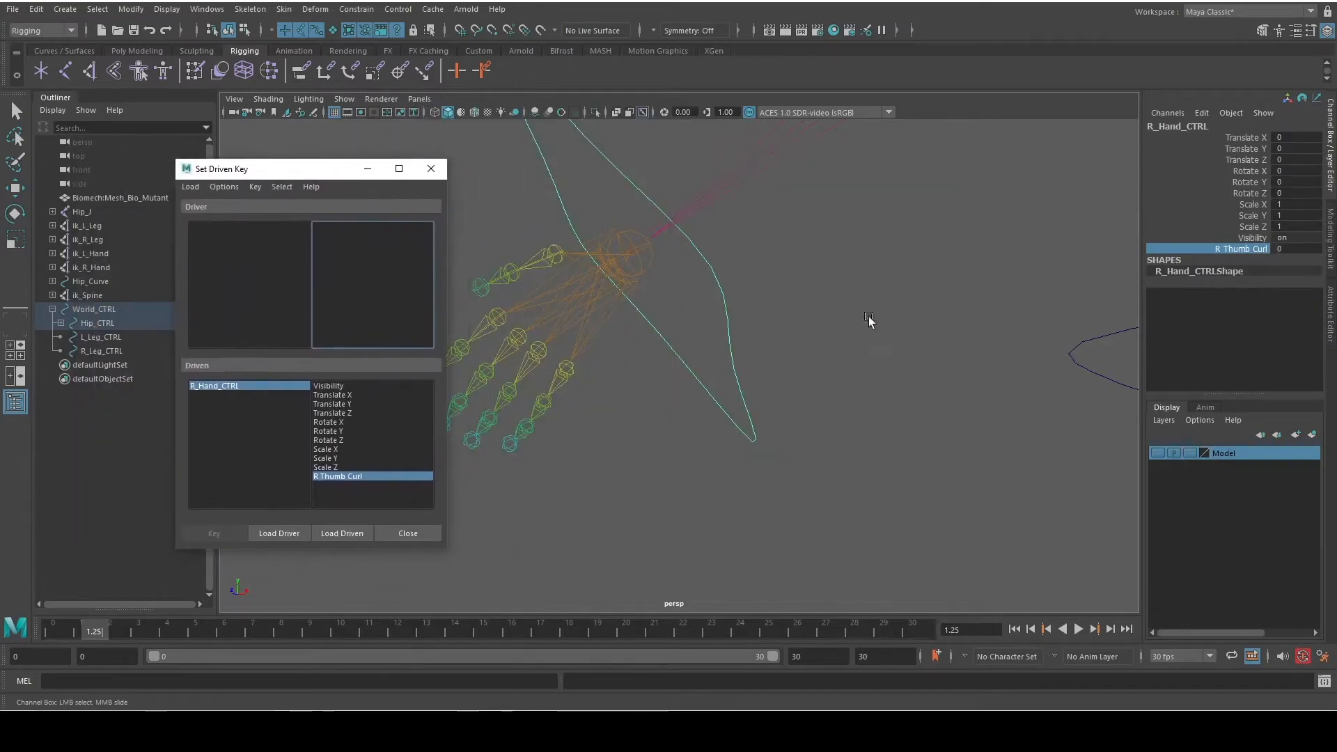
alt+middle_drag(869, 318, 978, 331)
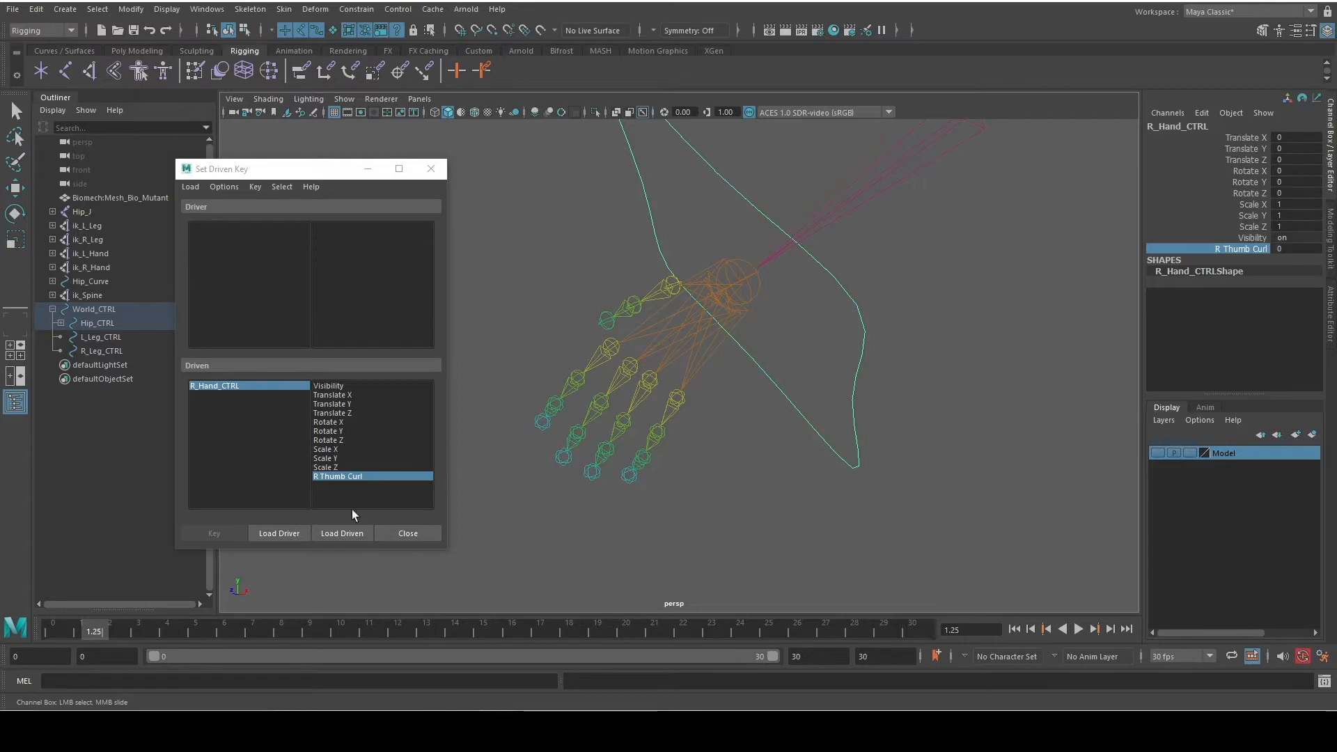
click(301, 534)
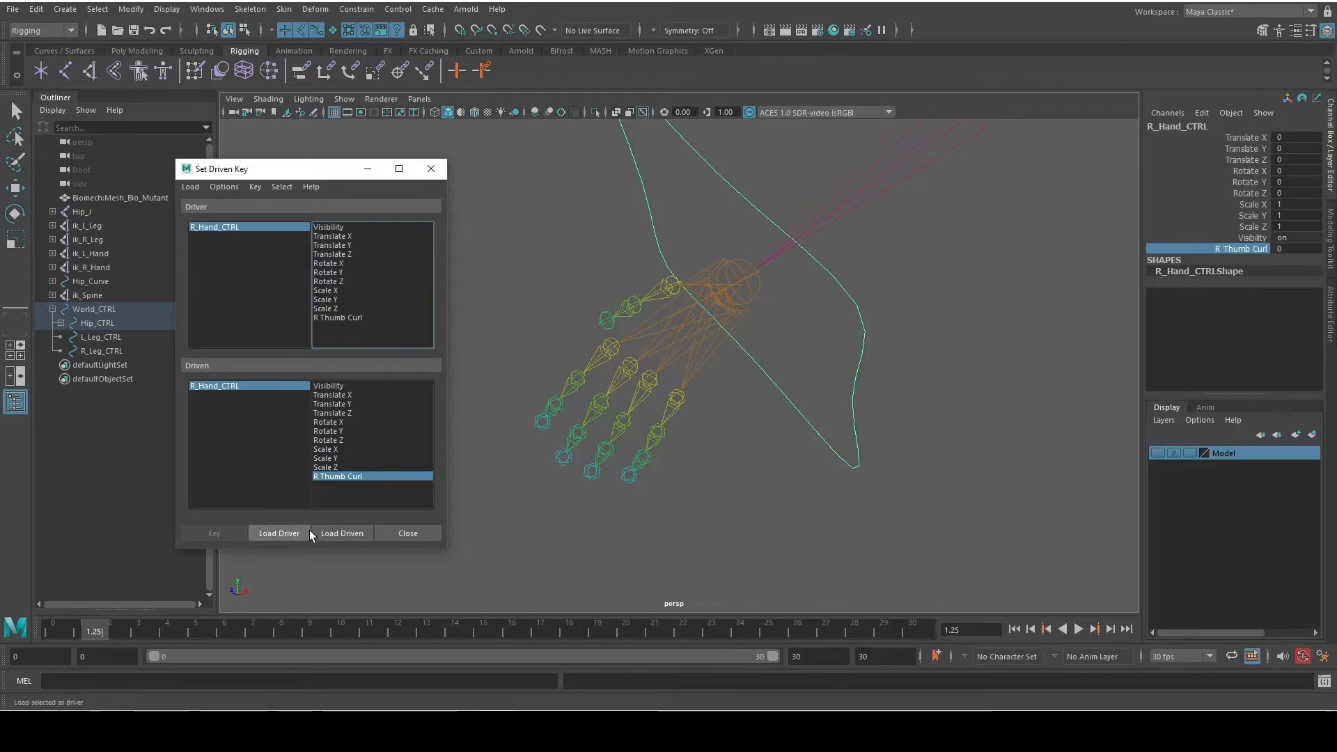
Select thumb base joint R_Thumb1_J, set the current time to frame 0 and choose R Thumb Curl as the driver attribute
click(626, 308)
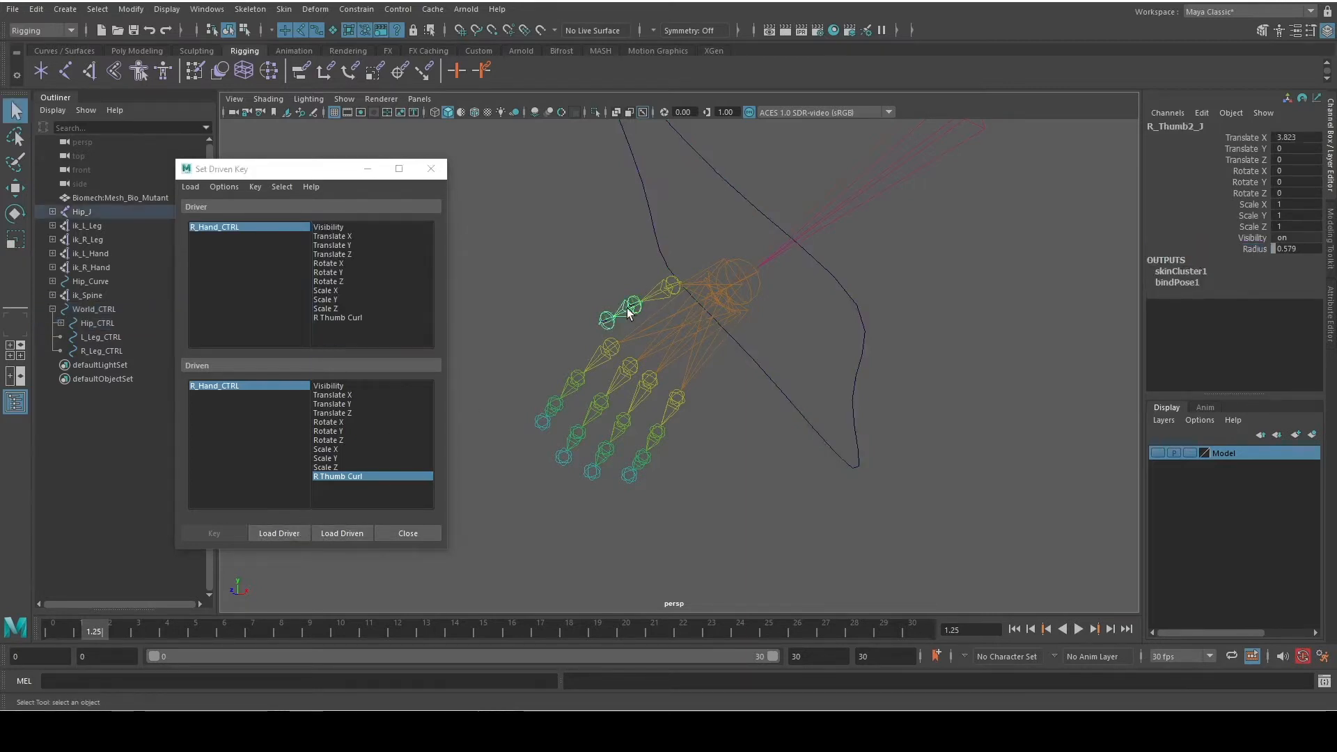
click(653, 307)
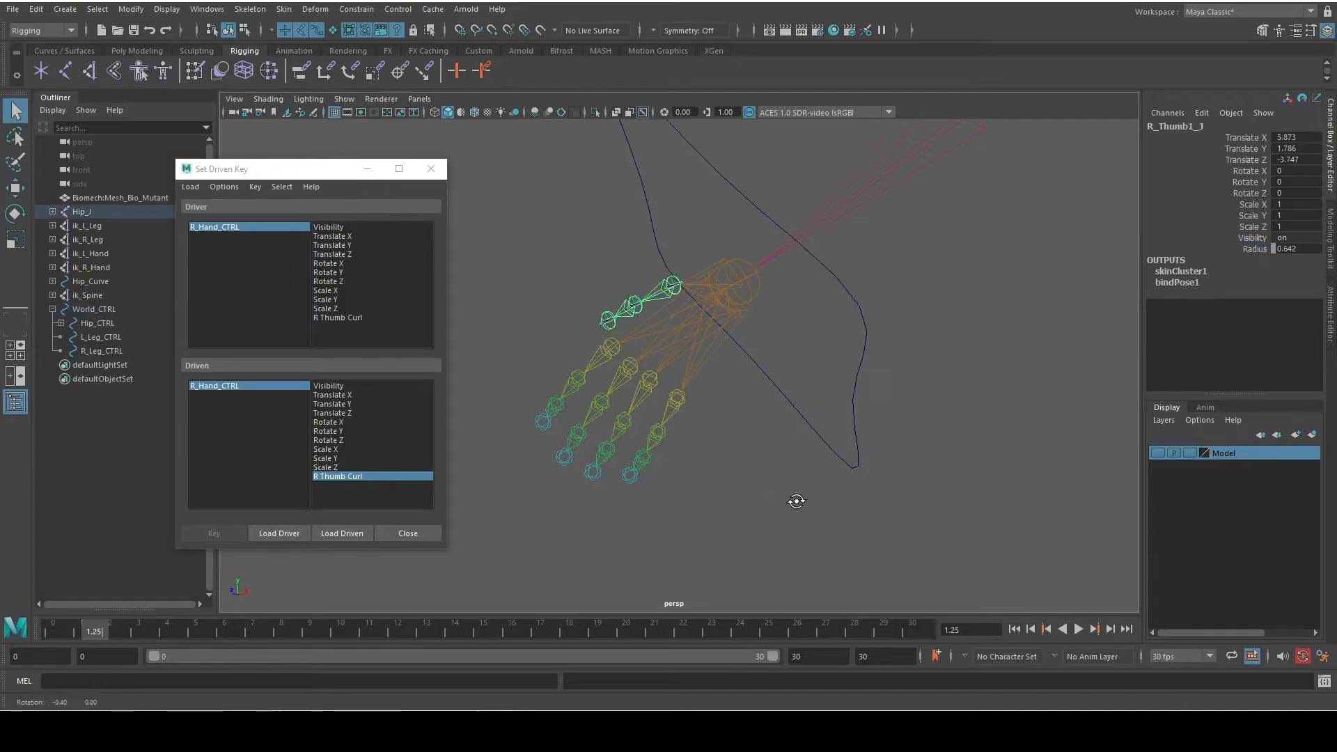
alt+drag(794, 497, 857, 492)
alt+drag(890, 457, 765, 485)
alt+middle_drag(765, 484, 815, 514)
scroll(808, 497, up, 3)
alt+drag(800, 487, 641, 445)
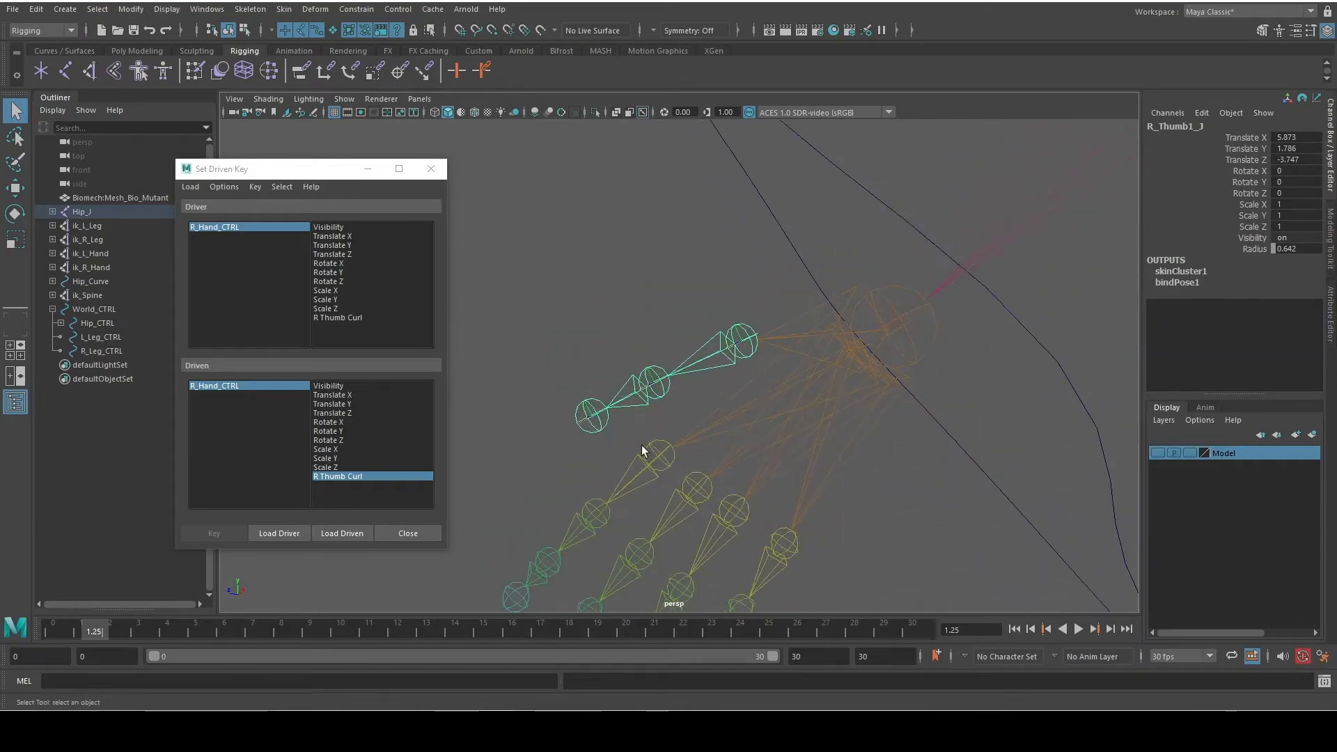
drag(94, 629, 52, 630)
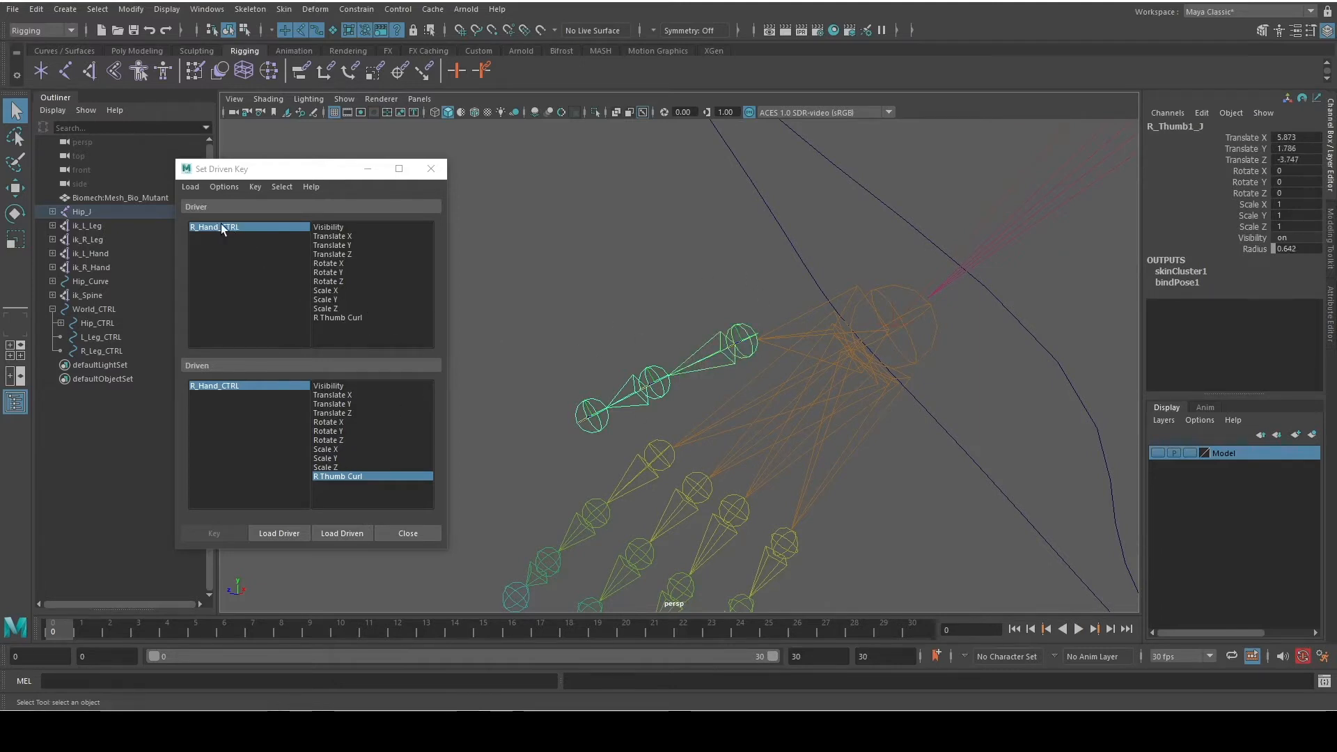
click(340, 320)
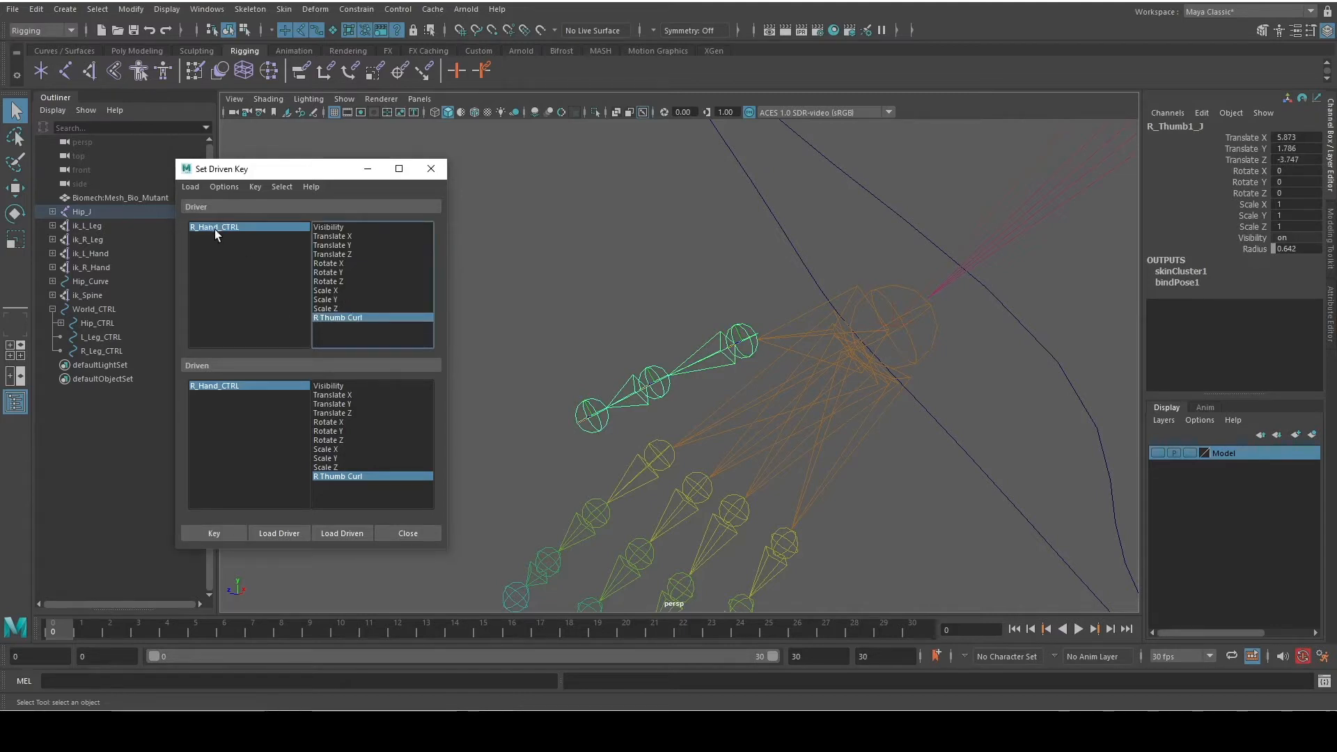
Load the thumb base joint R_Thumb1_J as the driven object in place of R_Hand_CTRL
click(681, 397)
click(704, 350)
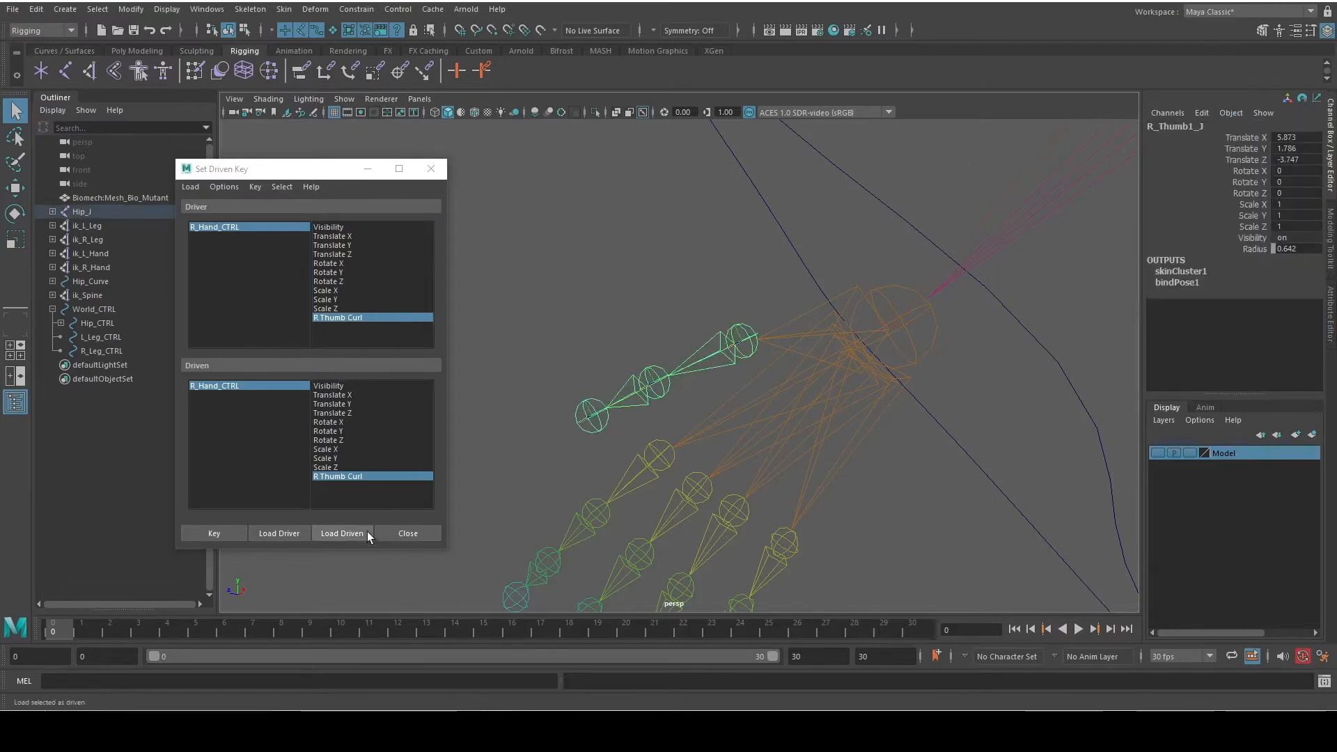
click(350, 533)
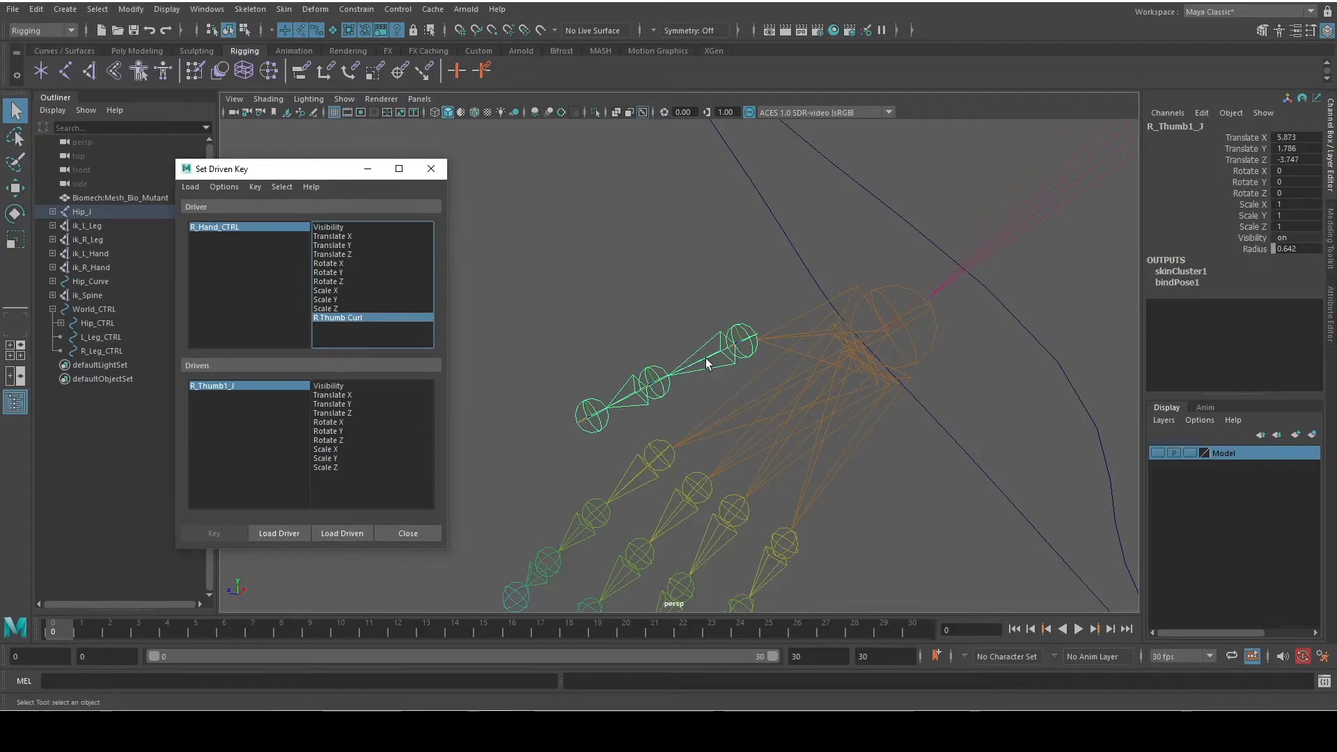
Test-rotate R_Thumb1_J about its Z axis and undo the rotation
key(e)
alt+drag(706, 360, 754, 343)
key(ctrl+z)
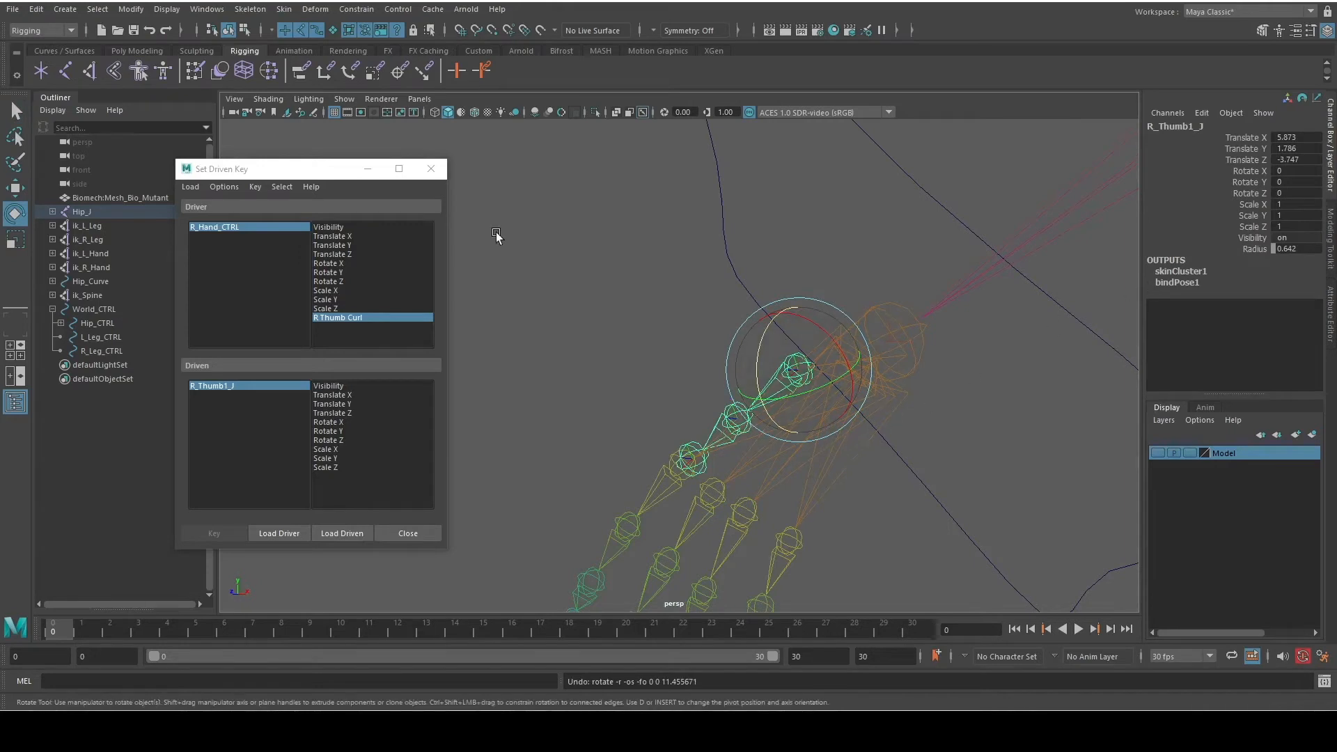
Key R_Thumb1_J's Rotate Z with R Thumb Curl at 0, and load R_Thumb2_J as driven and key its Rotate Z too
click(339, 441)
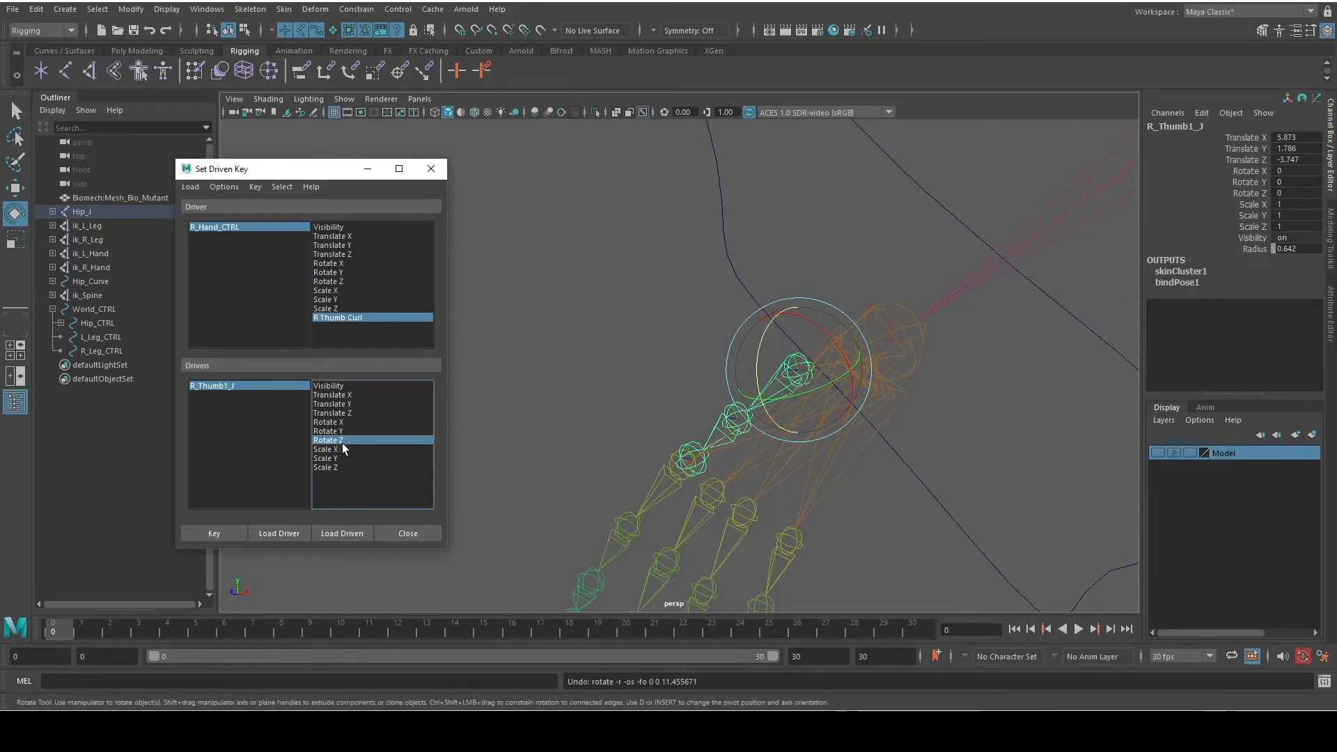
click(216, 533)
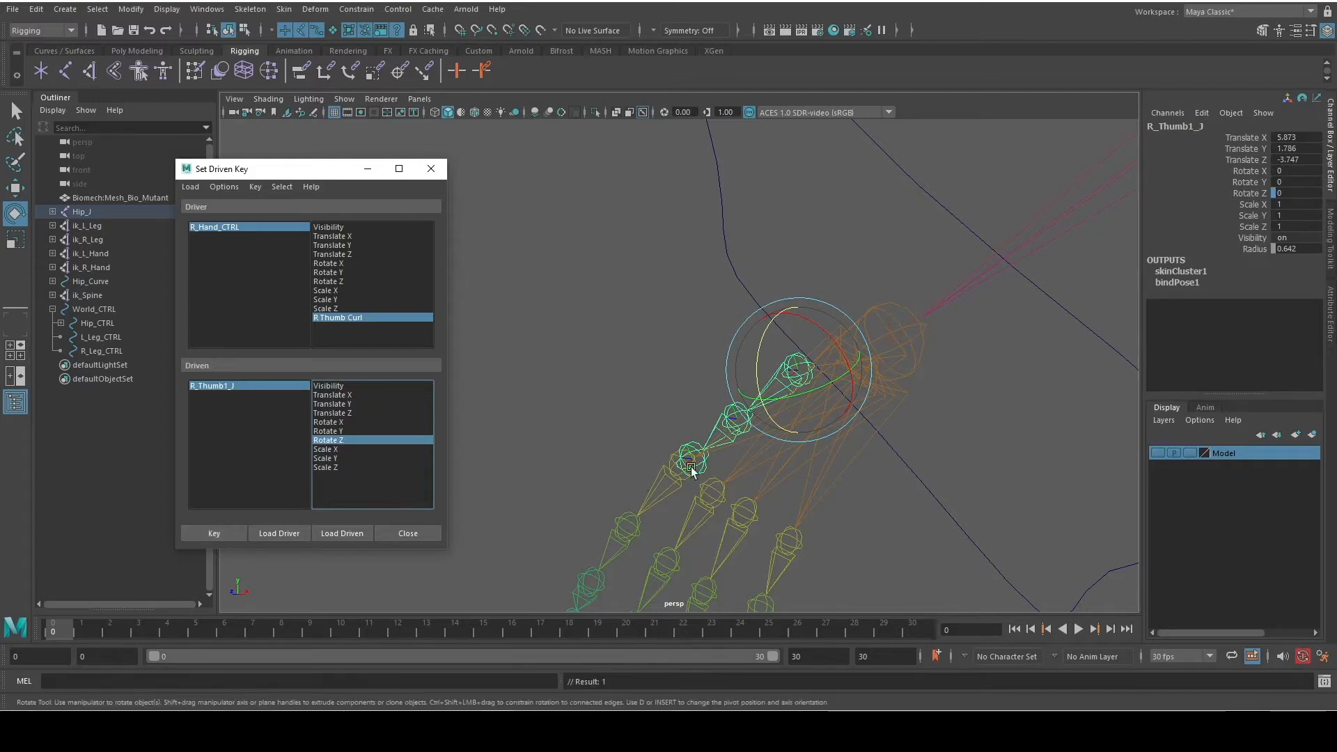
alt+drag(708, 442, 626, 374)
click(627, 364)
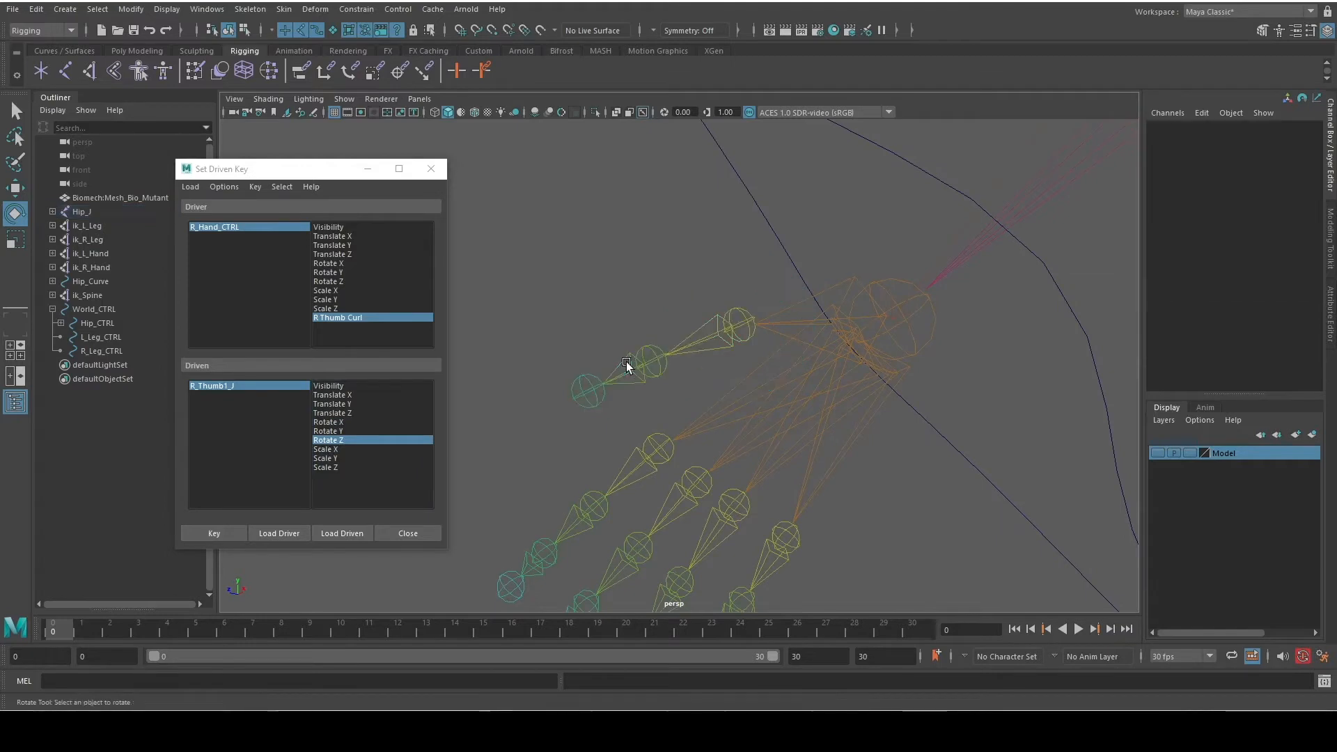
click(622, 381)
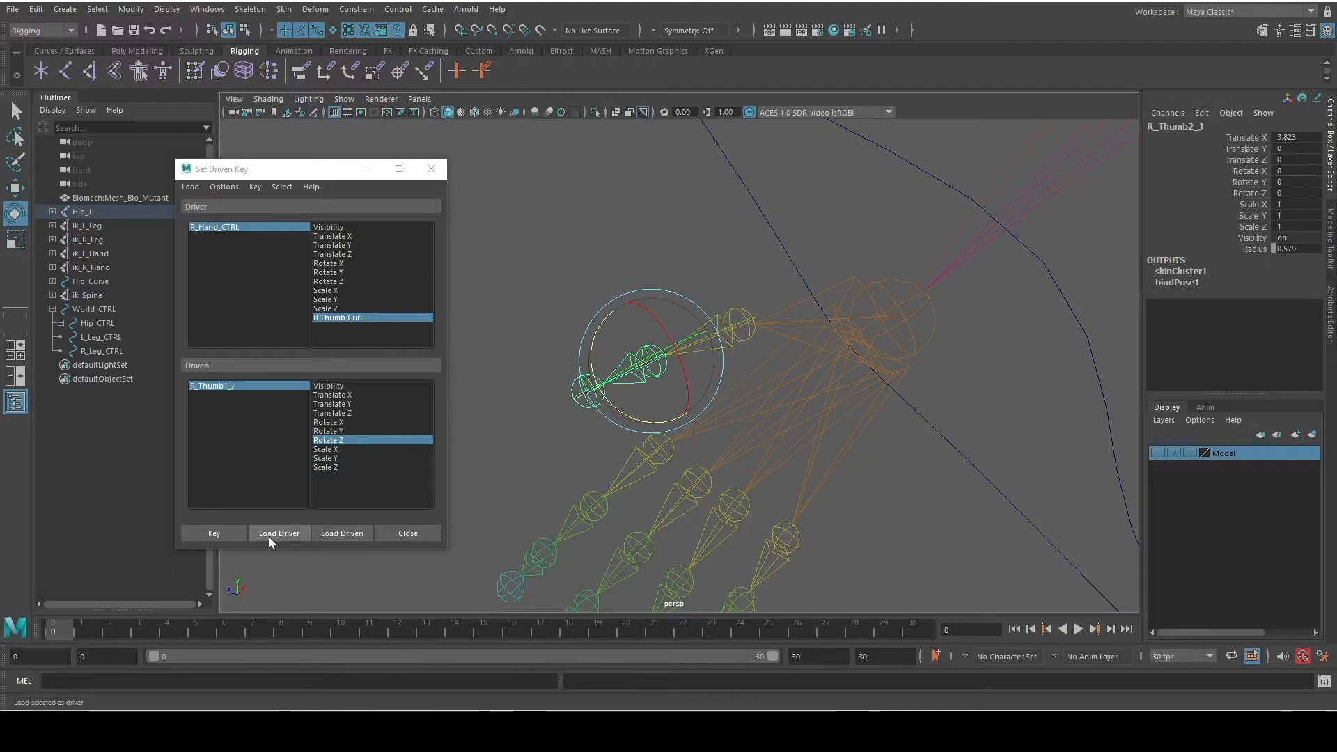
click(333, 533)
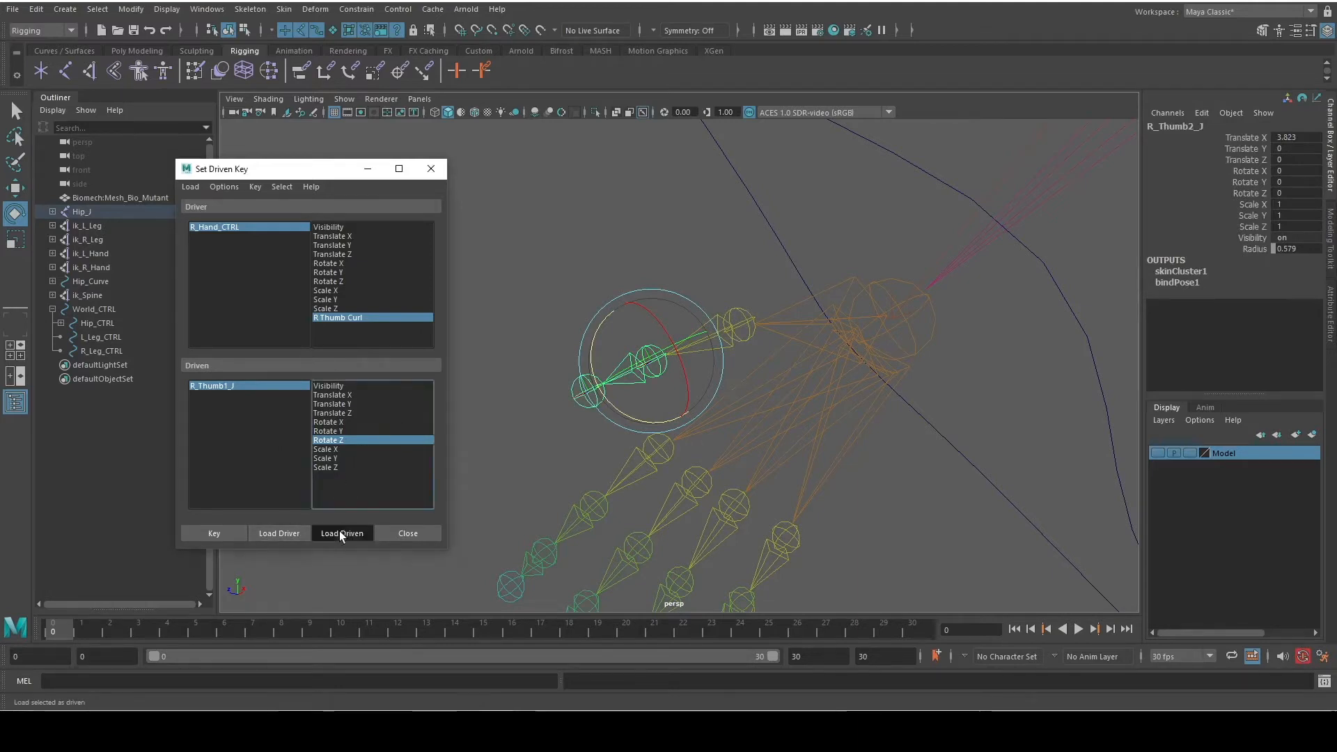
click(342, 440)
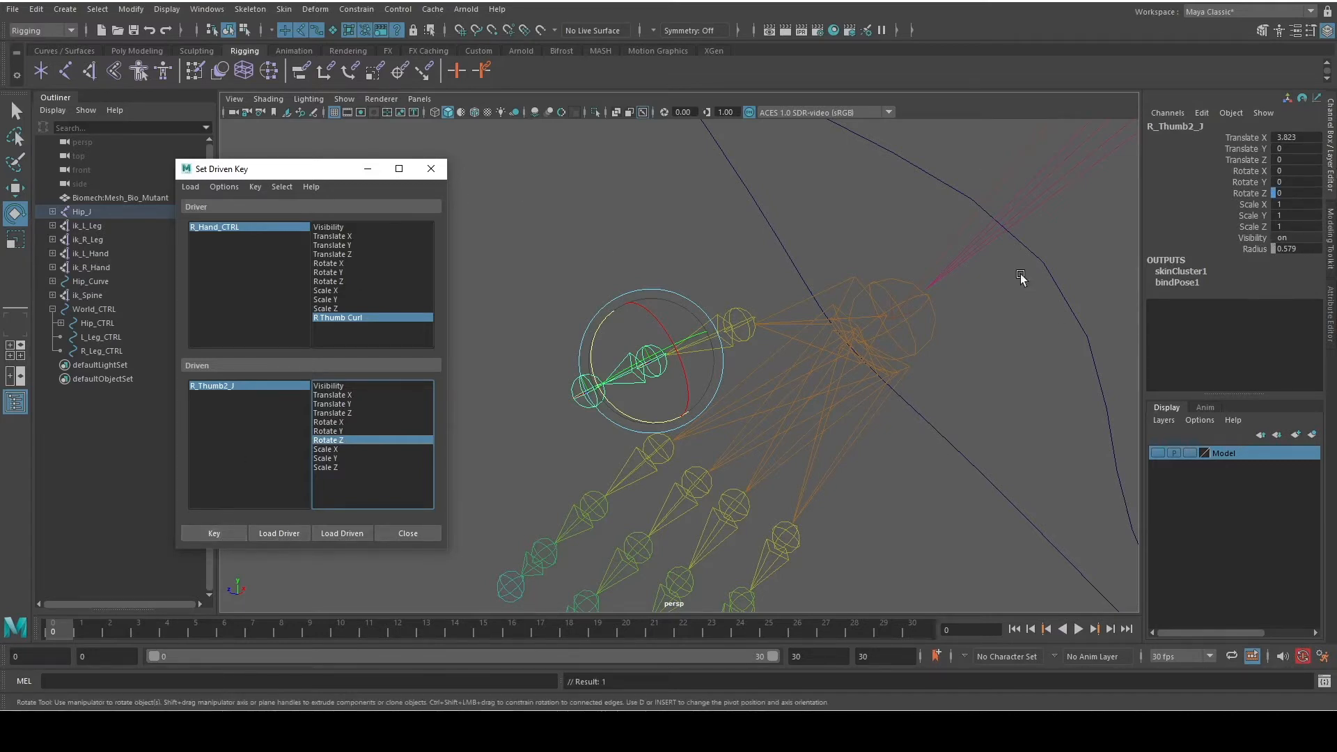
Set the R Thumb Curl channel of R_Hand_CTRL to -1
click(914, 158)
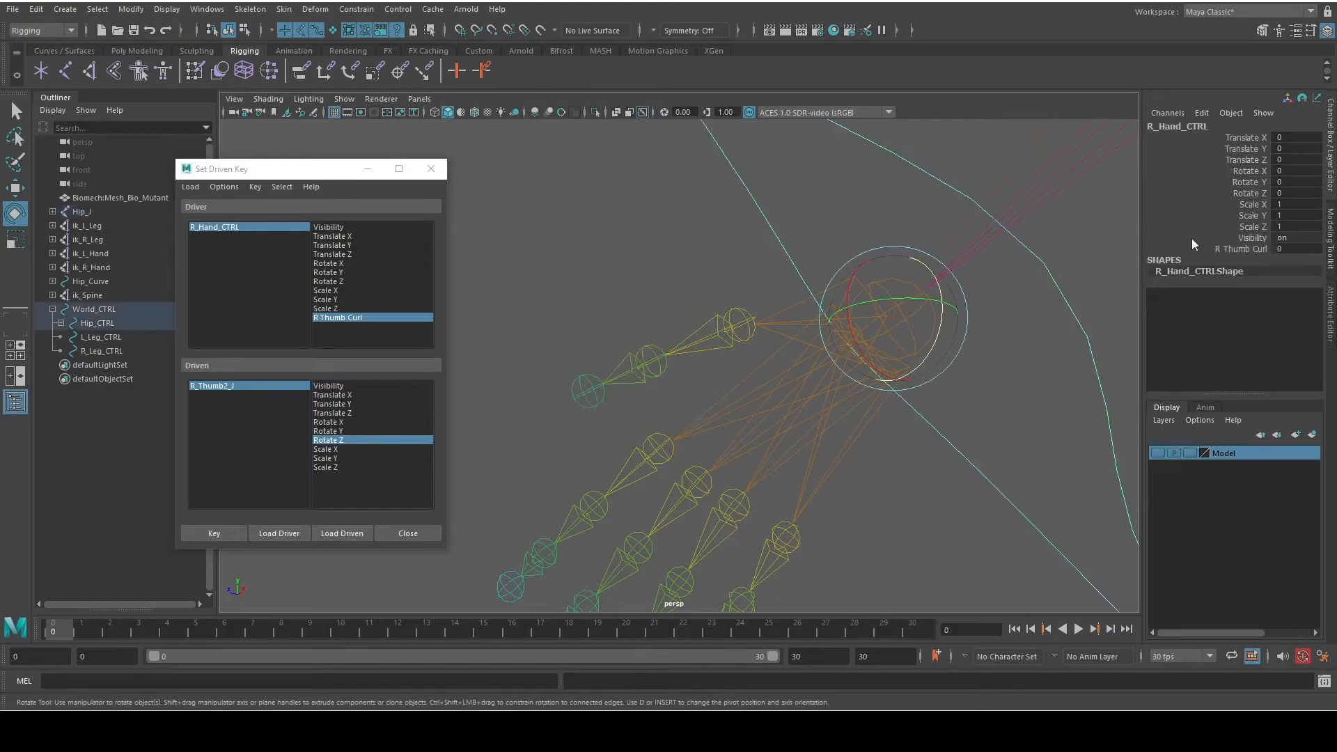
click(1263, 248)
click(1287, 249)
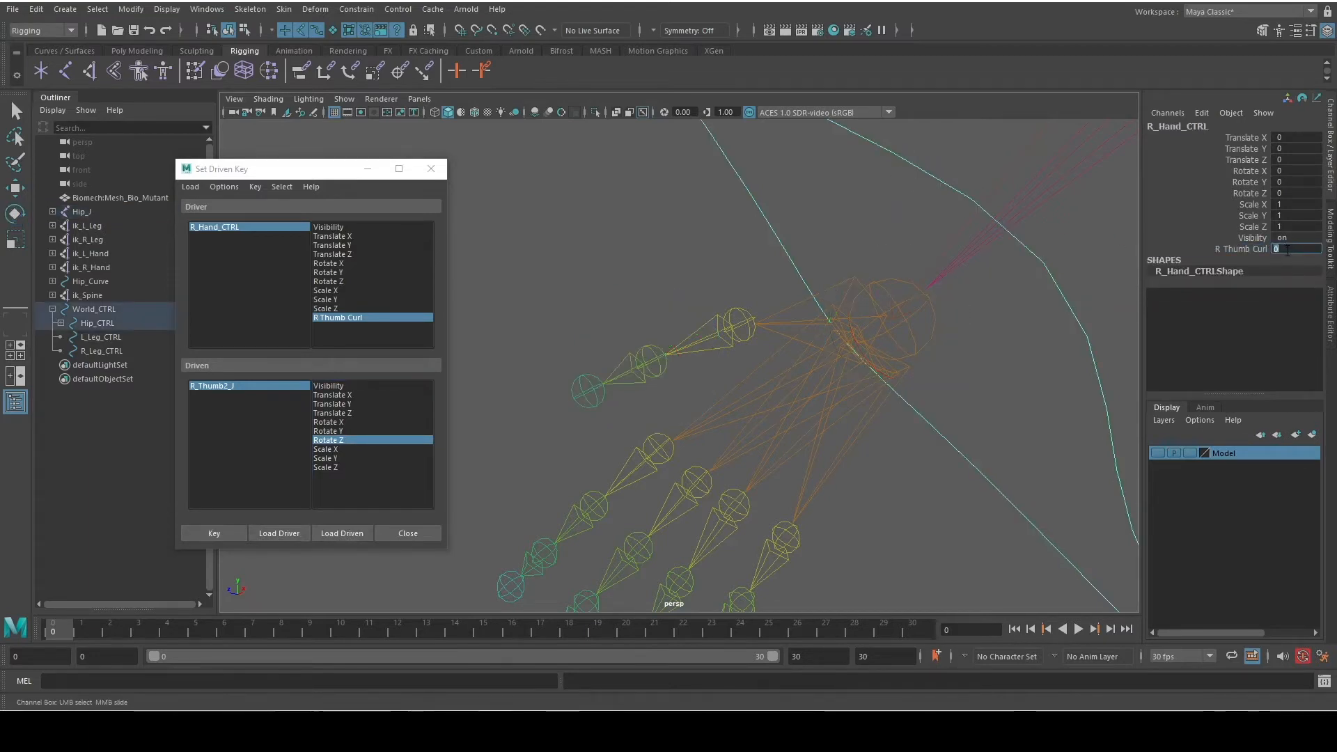
click(708, 335)
key(e)
click(912, 139)
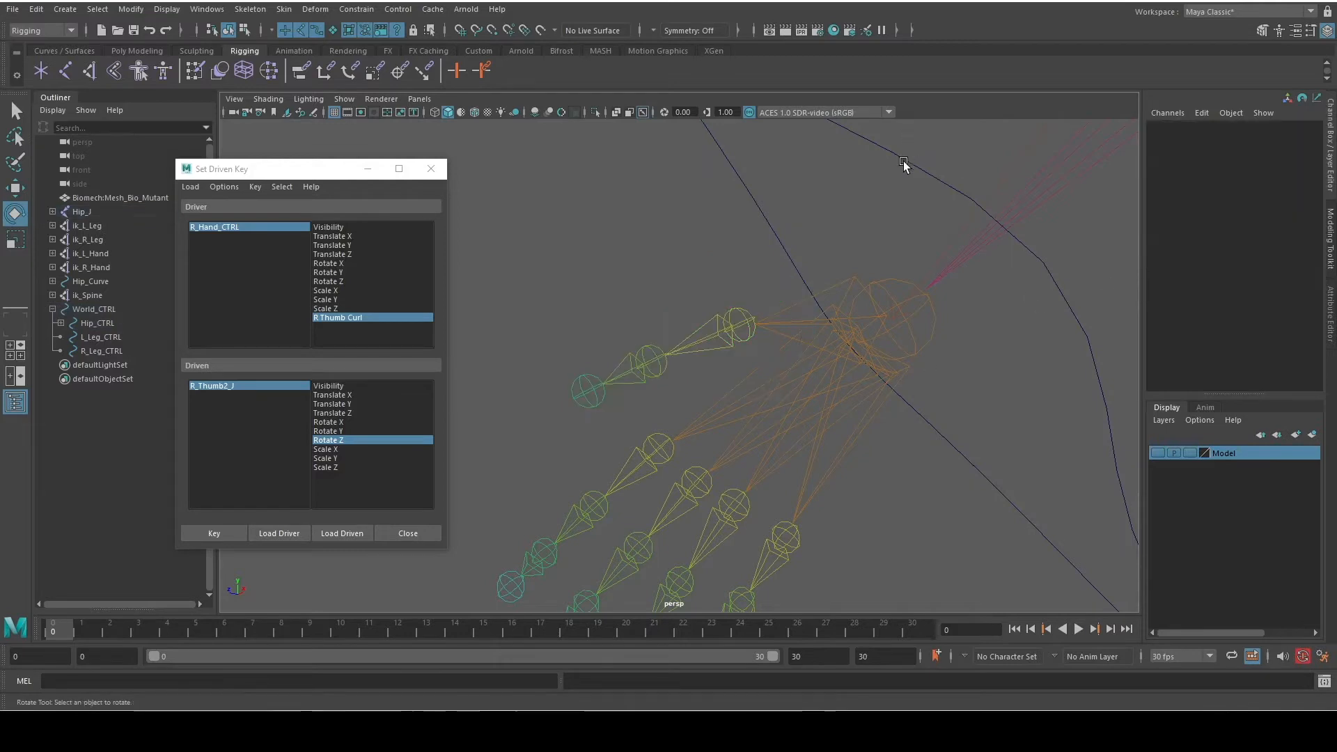
drag(904, 143, 858, 173)
click(1280, 249)
text(-1)
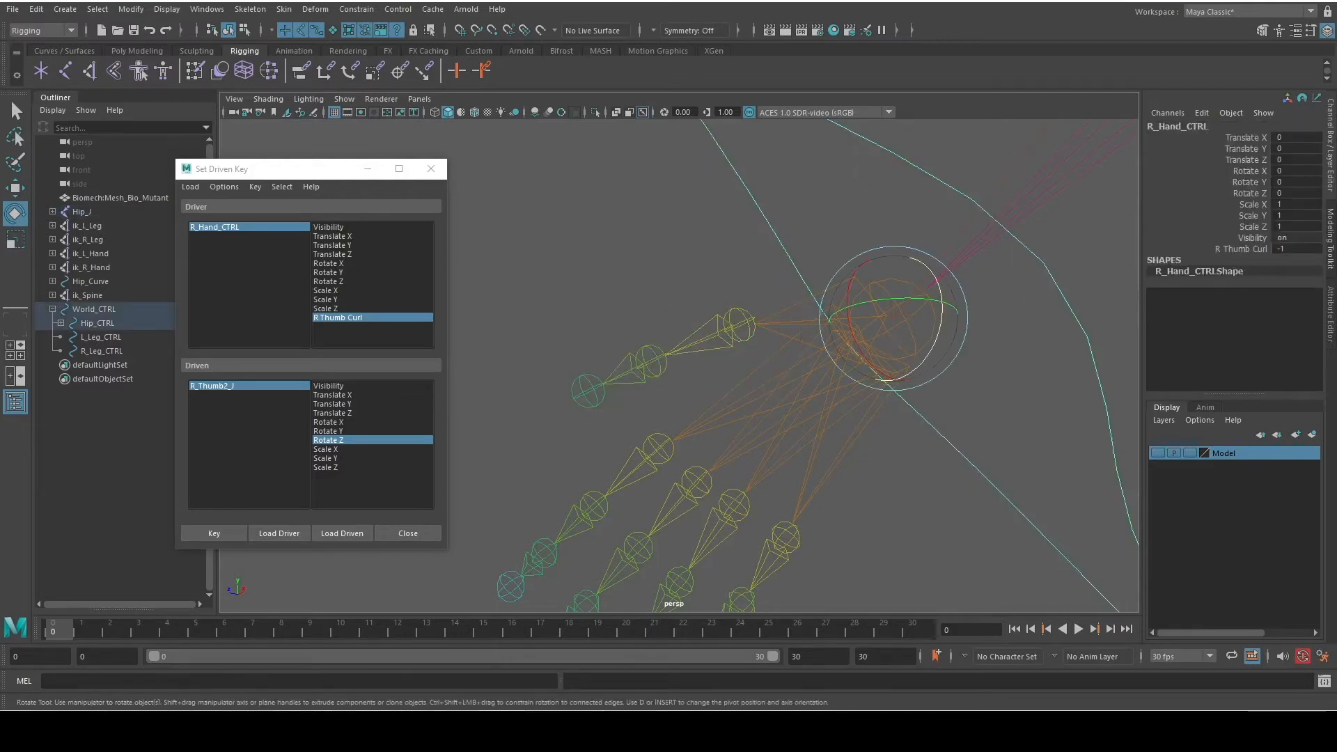
Rotate R_Thumb1_J and R_Thumb2_J together to about 9.5 degrees in Rotate Z, bending the thumb back away from the fingers
click(698, 344)
click(681, 353)
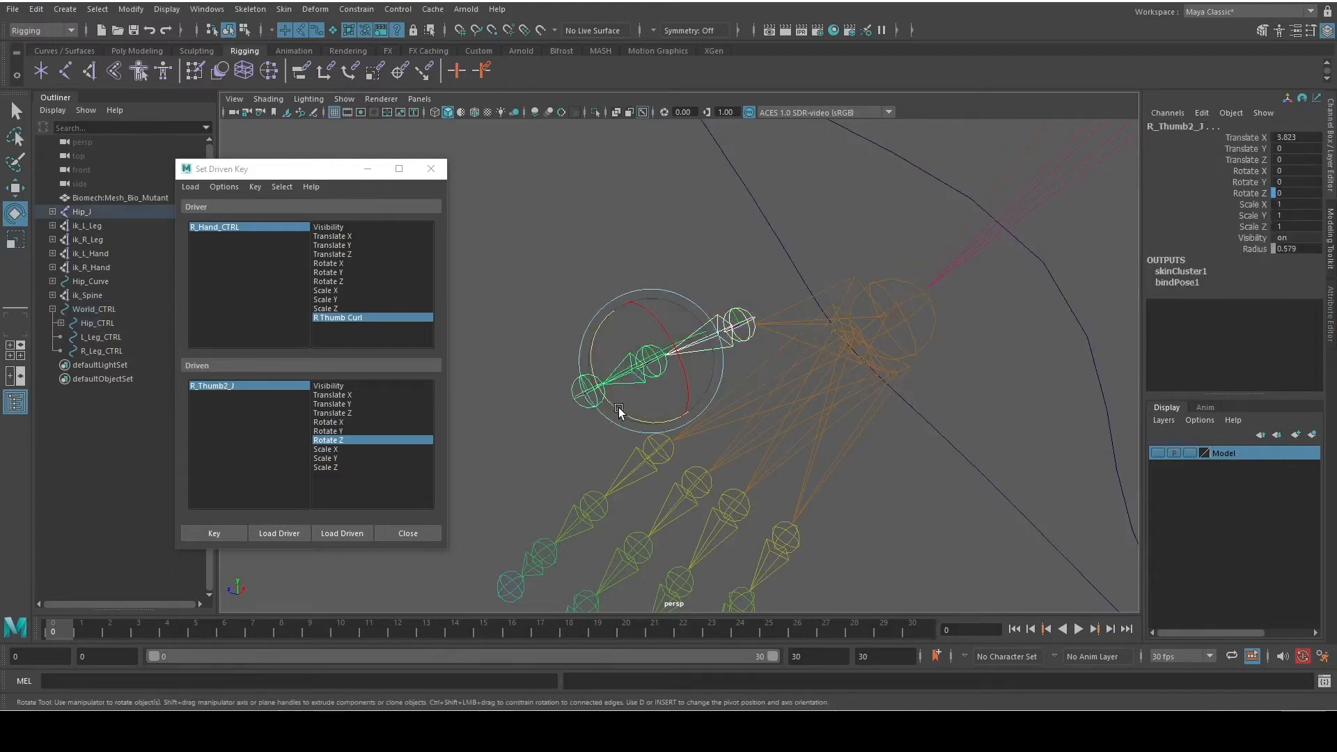
drag(618, 409, 633, 435)
click(666, 376)
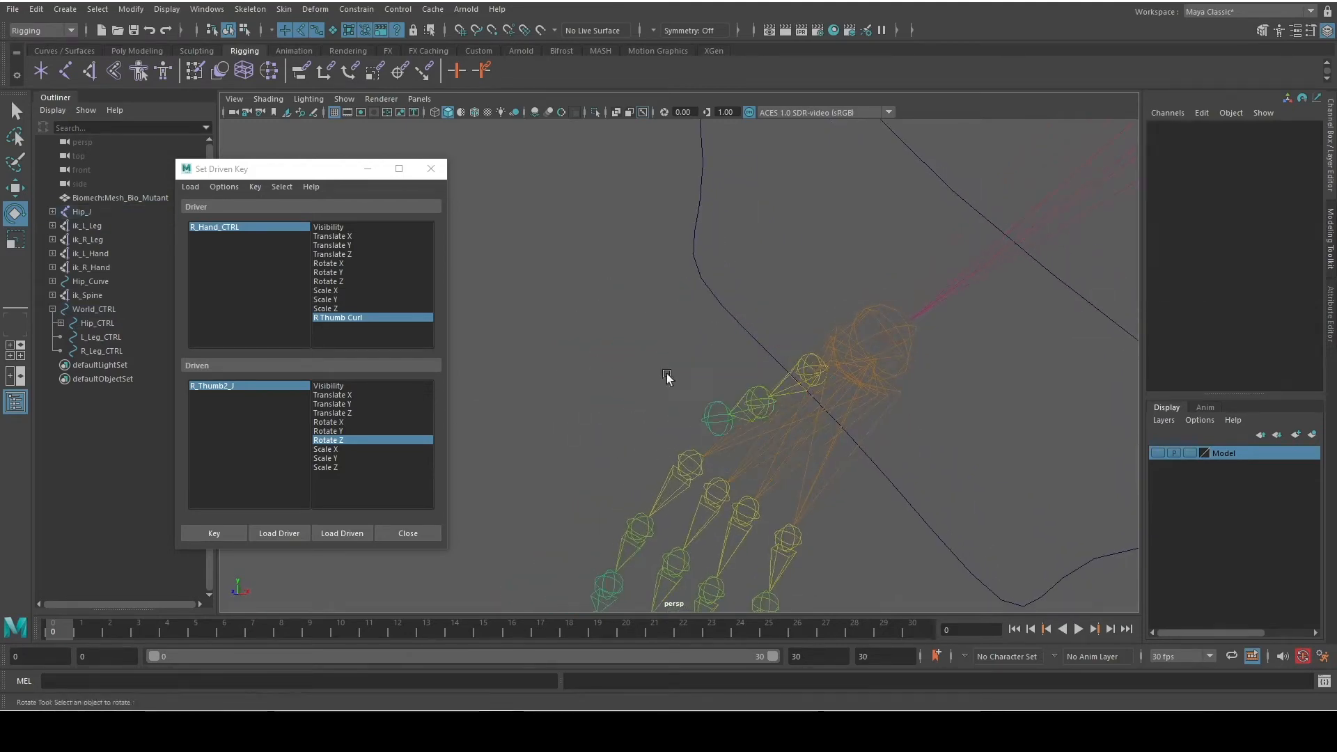
Load R_Thumb1_J as the driven object and key its Rotate Z for R Thumb Curl at -1
alt+drag(789, 373, 706, 350)
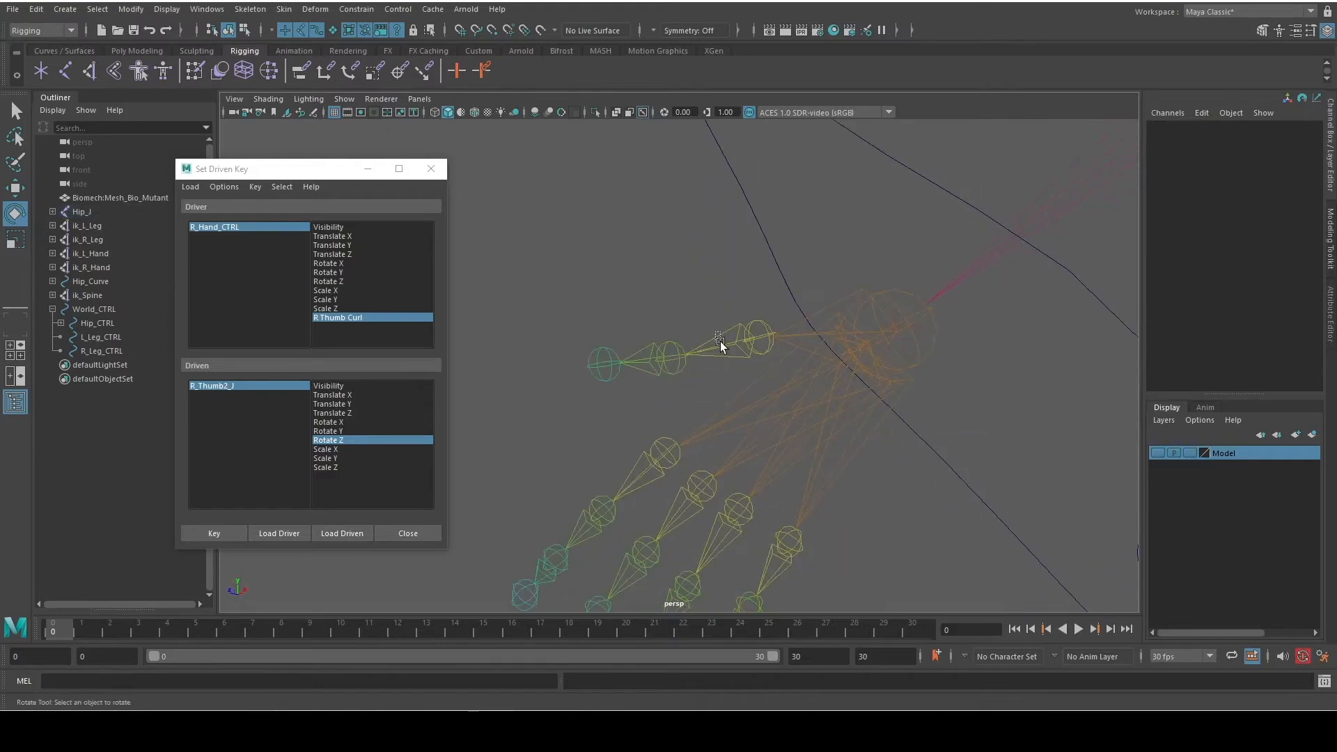
click(706, 350)
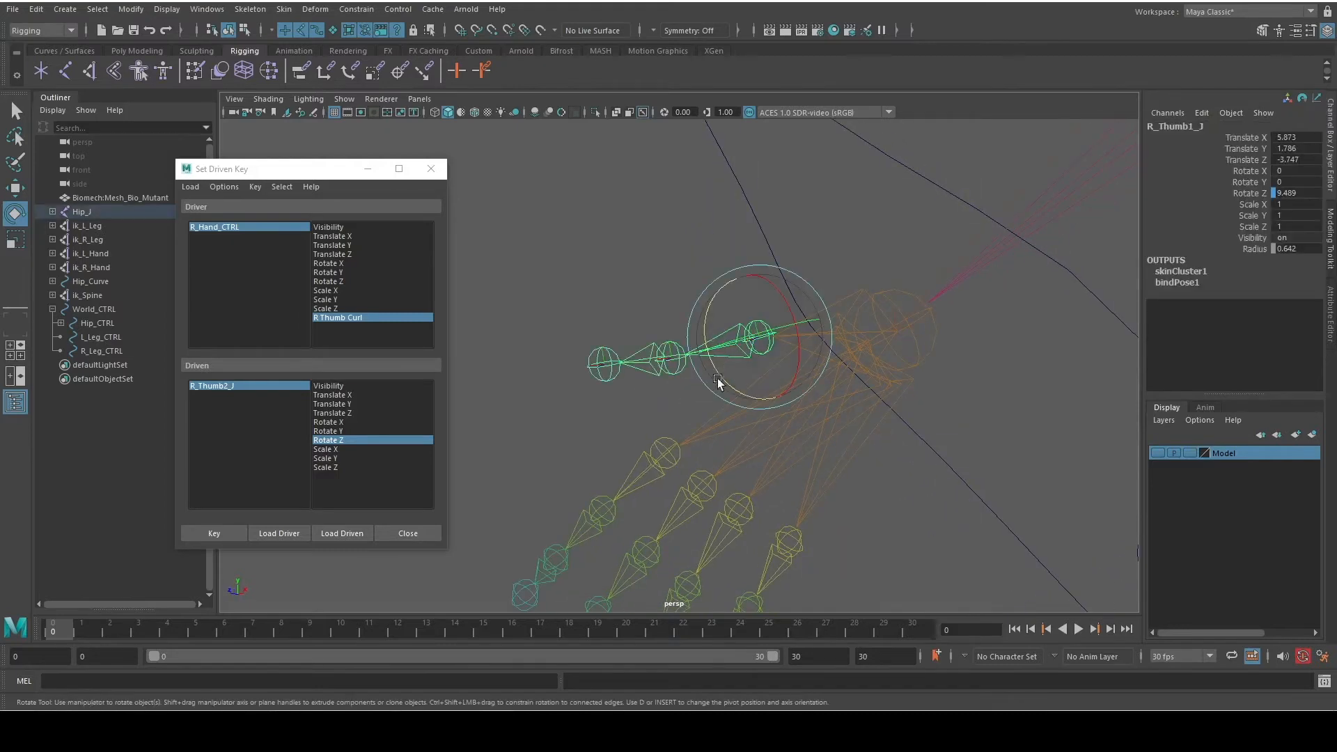
click(336, 533)
click(344, 440)
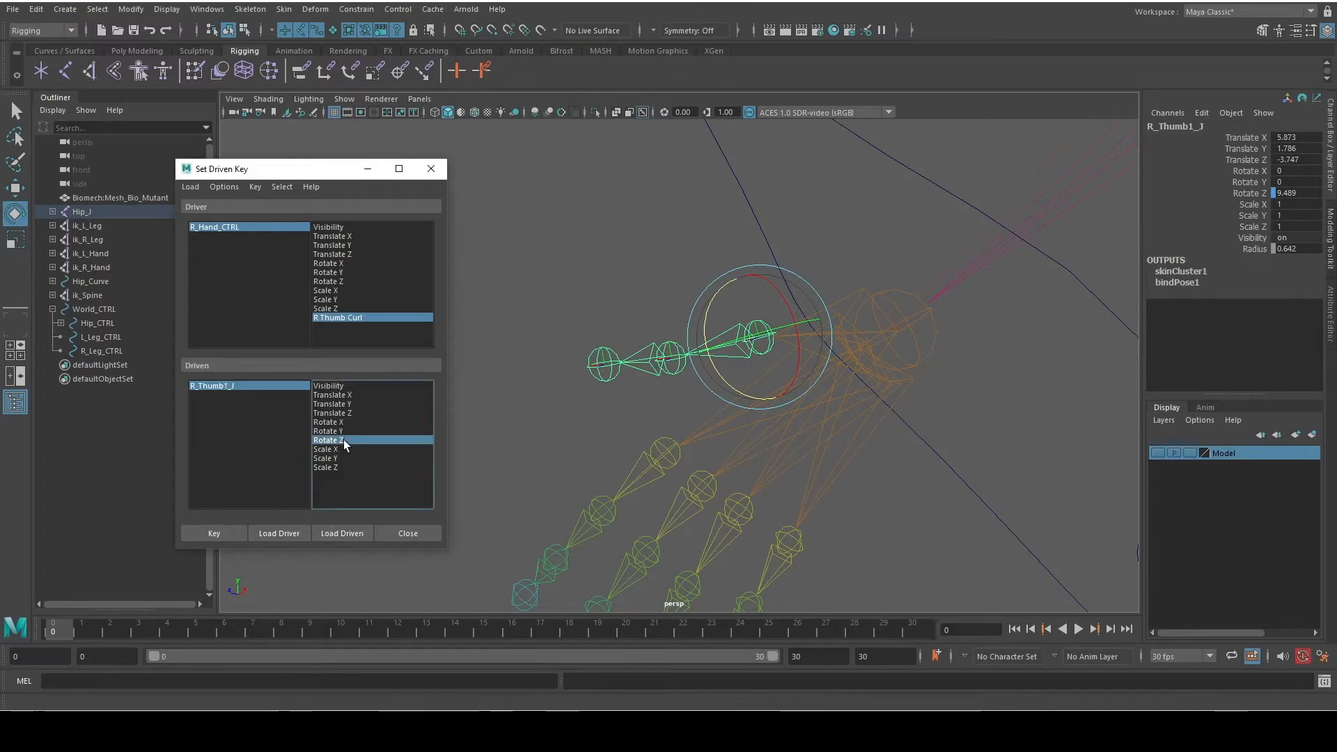
click(213, 533)
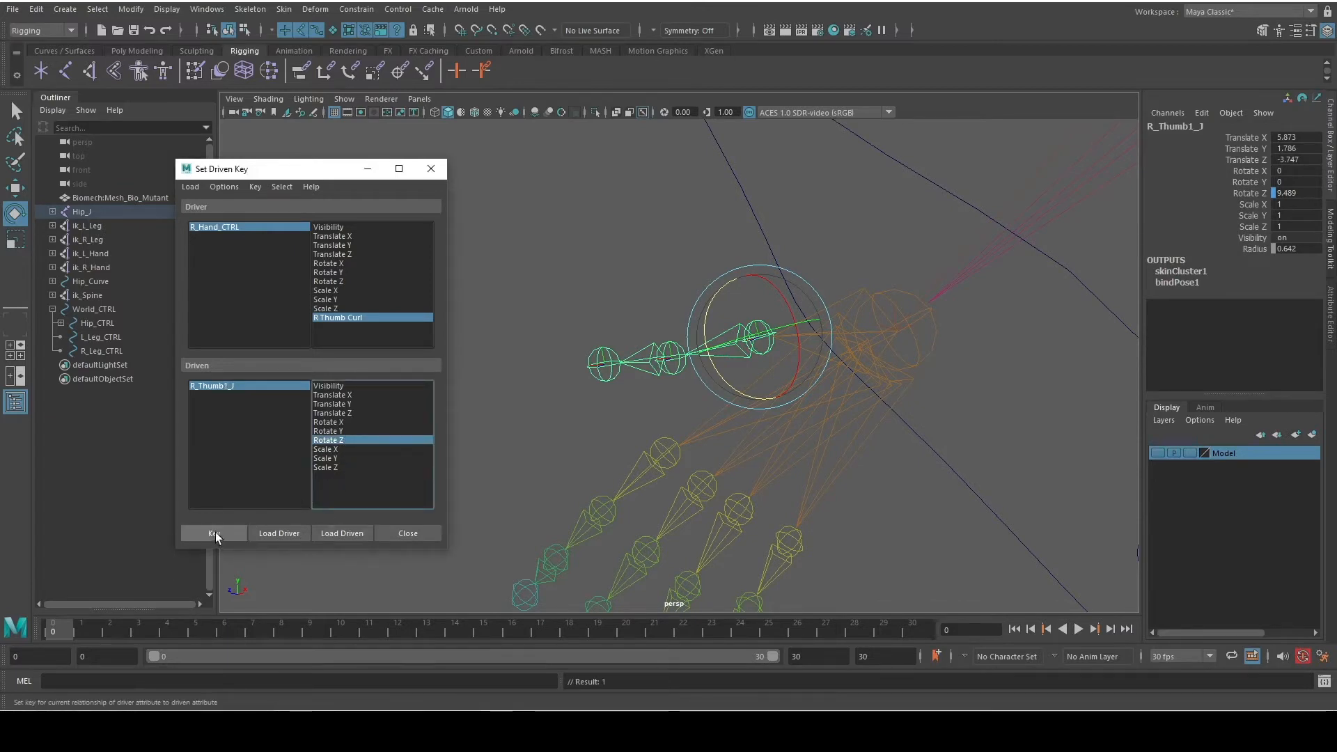
Load R_Thumb2_J as the driven object and key its Rotate Z for R Thumb Curl at -1
click(651, 348)
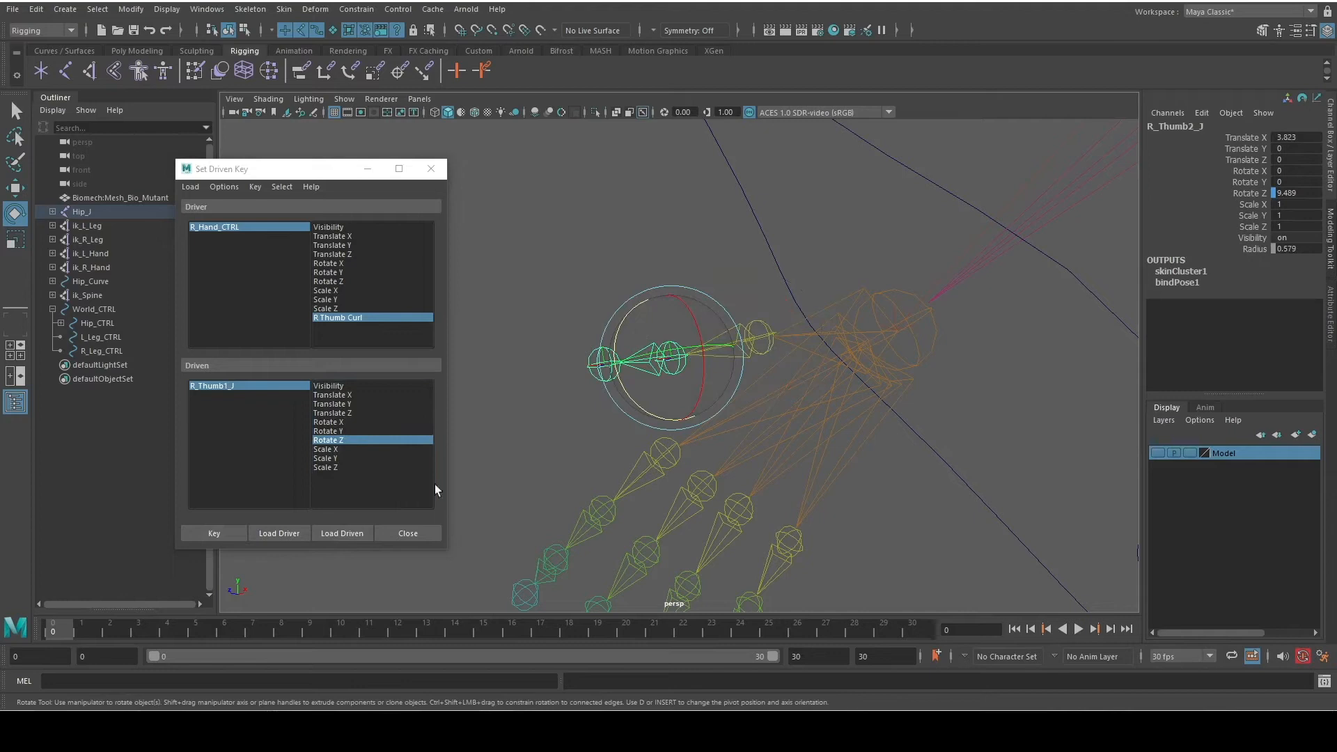
click(347, 531)
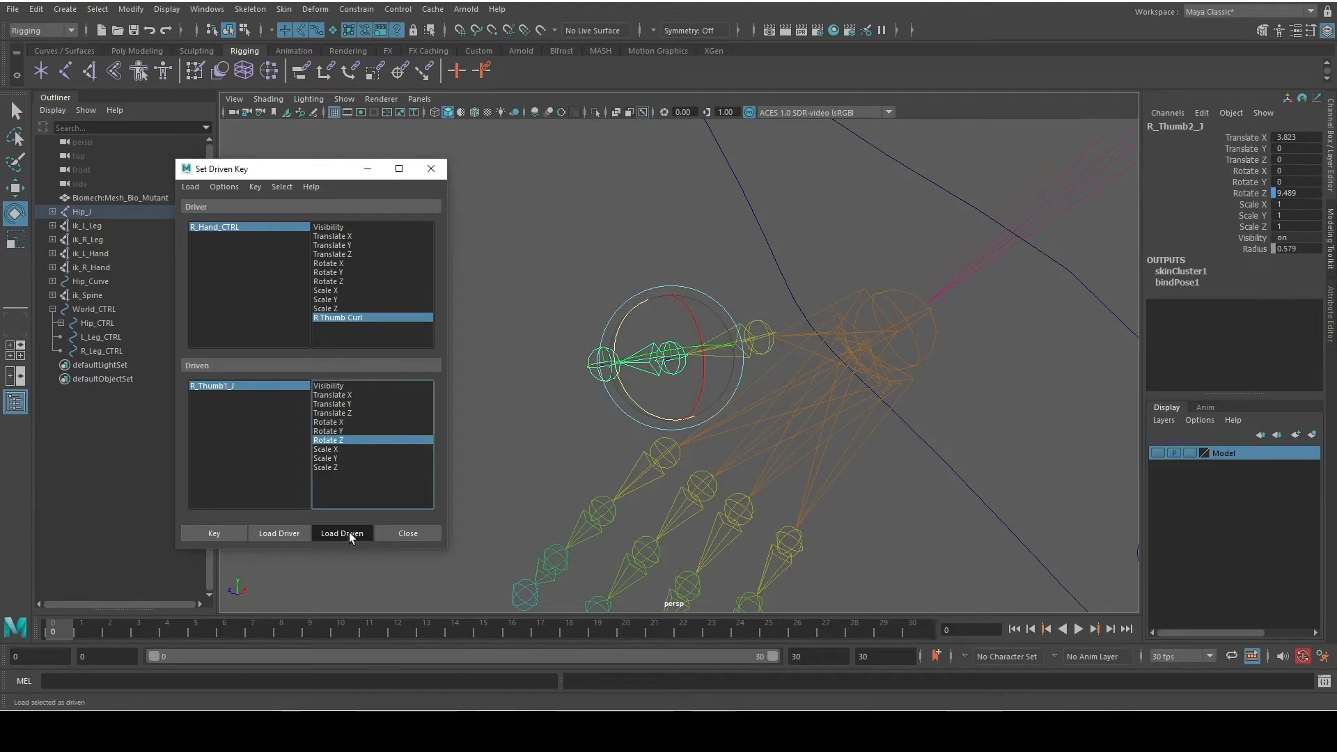
click(336, 440)
click(227, 529)
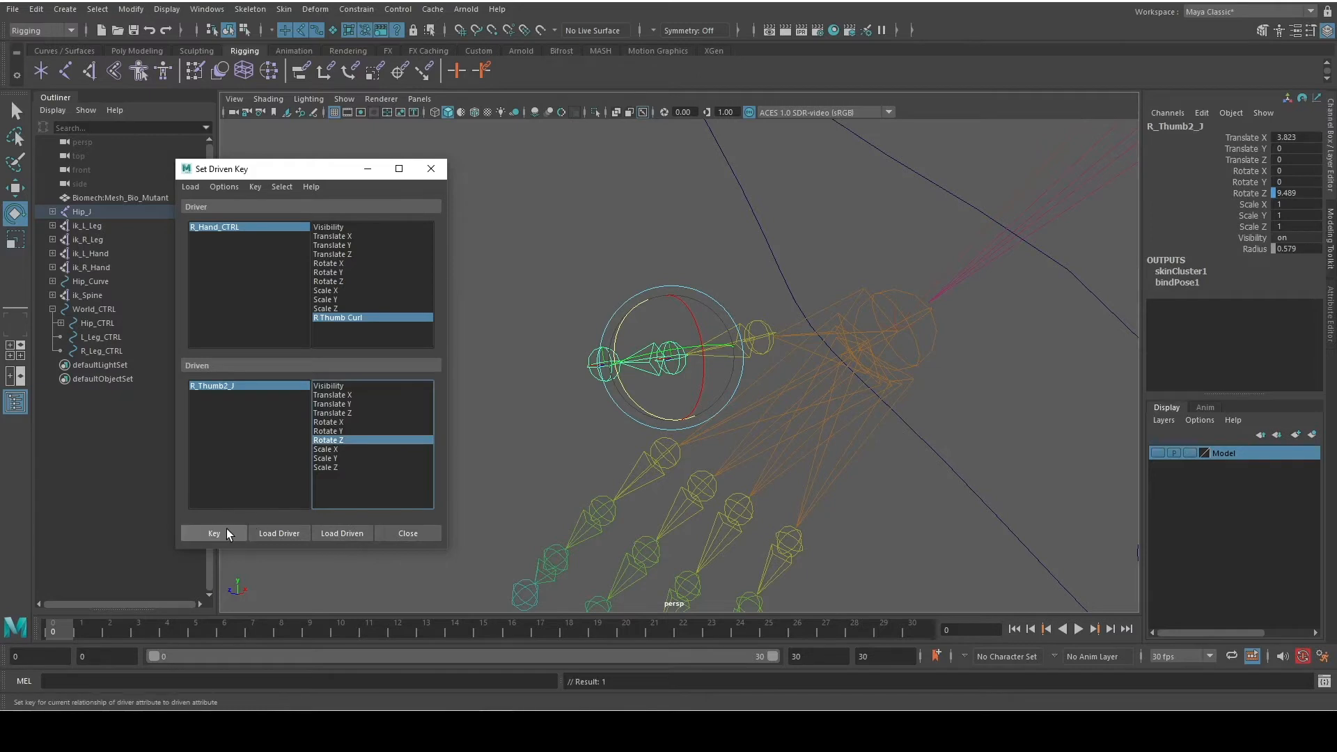
Reset the R Thumb Curl channel of R_Hand_CTRL to 0 and raise it to 5
click(897, 151)
double_click(1295, 248)
text(0)
key(Return)
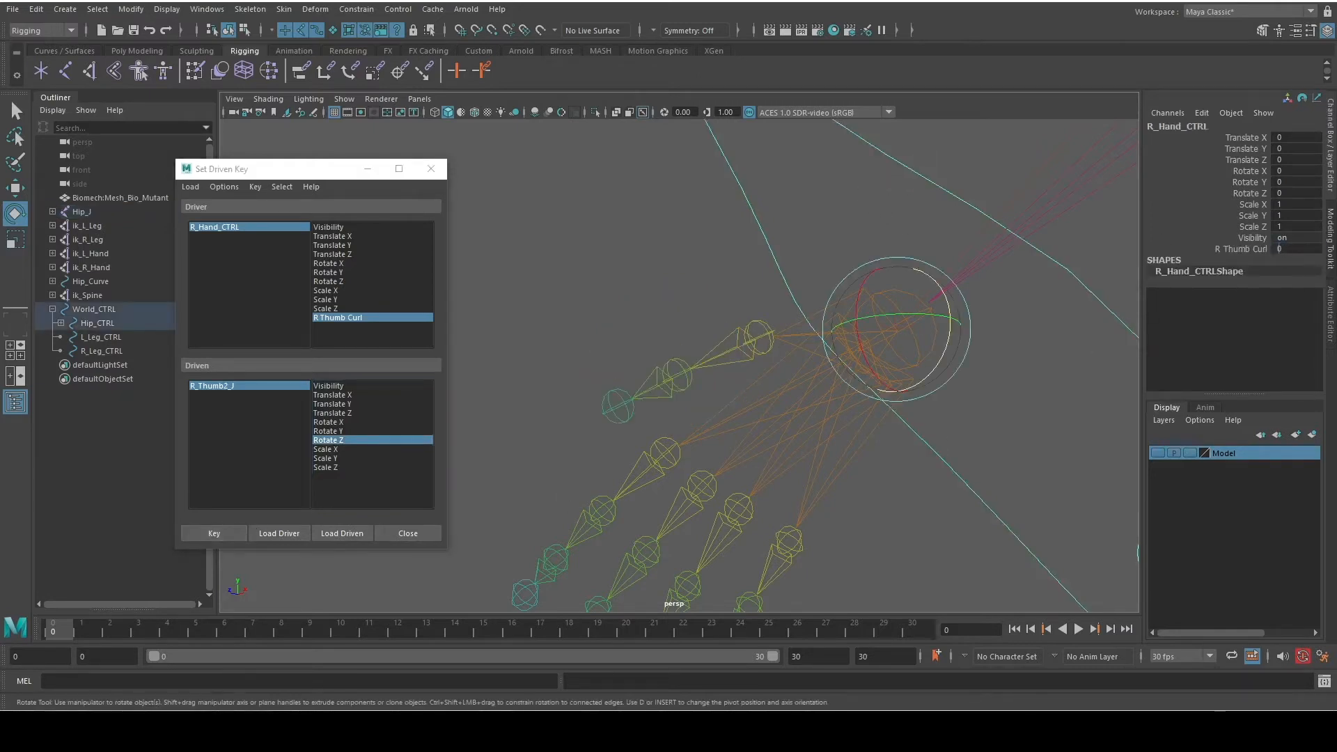
ctrl+drag(1279, 249, 1280, 249)
ctrl+drag(1280, 248, 1287, 248)
Rotate R_Thumb1_J and R_Thumb2_J together to about -55.4 degrees in Rotate Z, curling the thumb inward
click(752, 348)
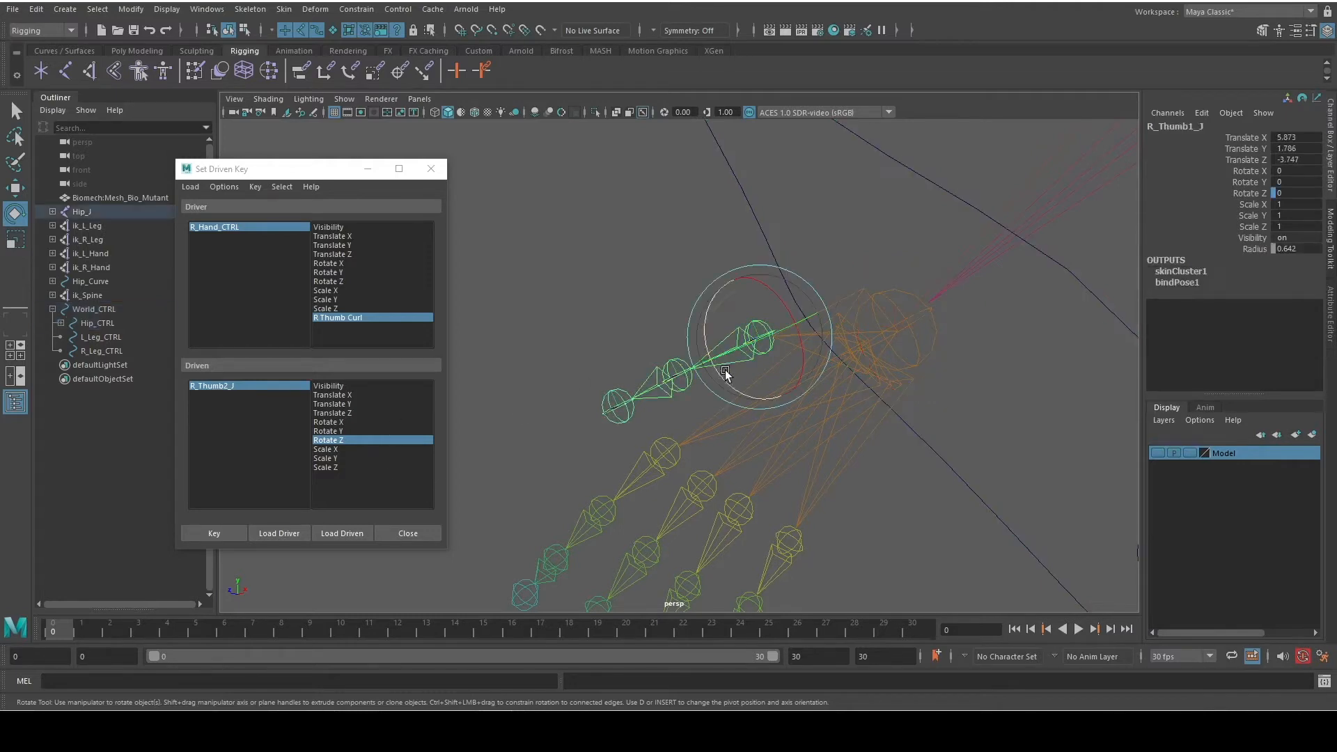
click(654, 384)
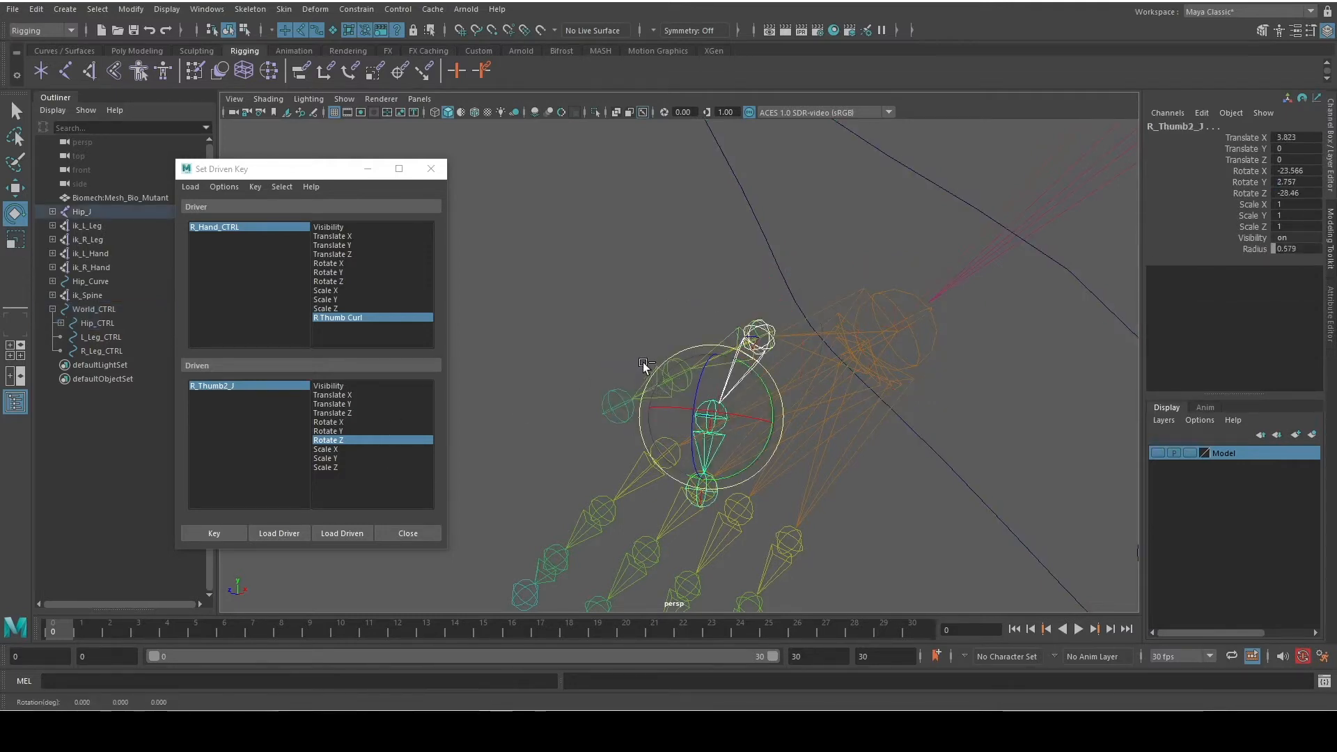
key(ctrl+z)
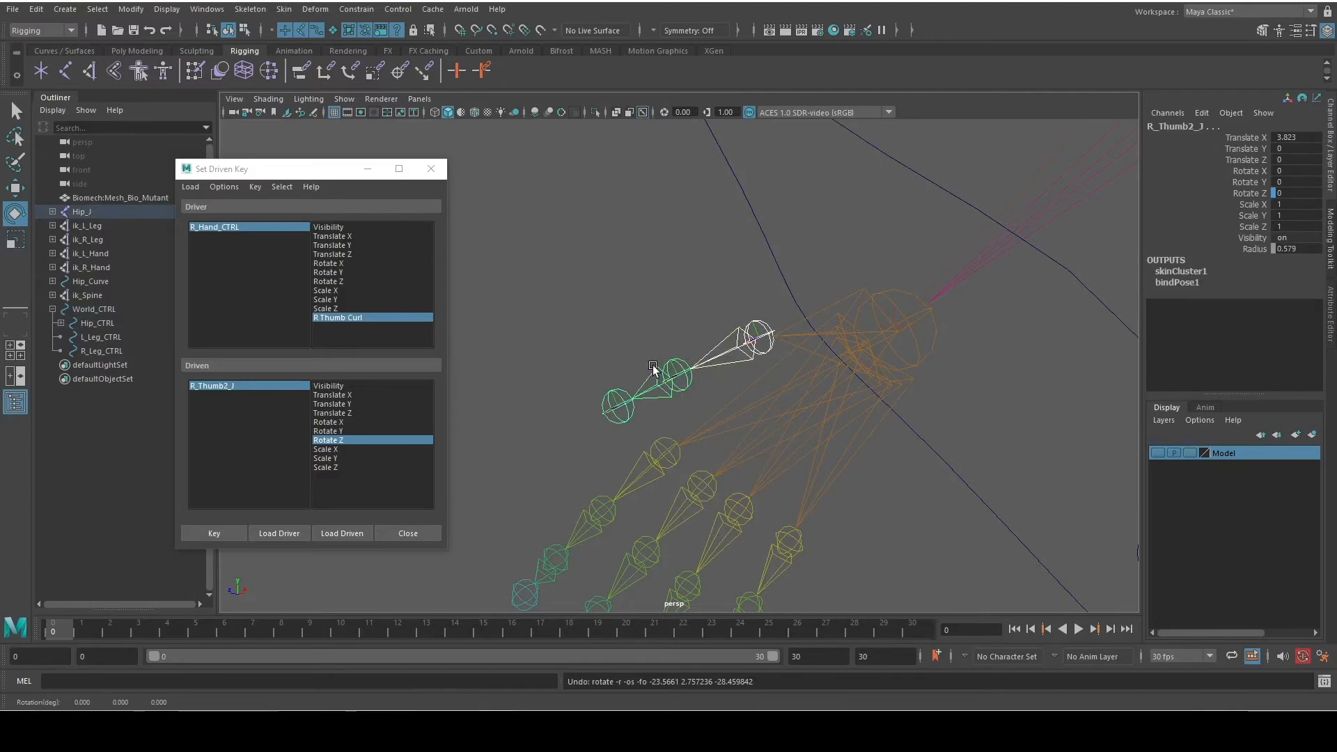
click(696, 330)
click(637, 386)
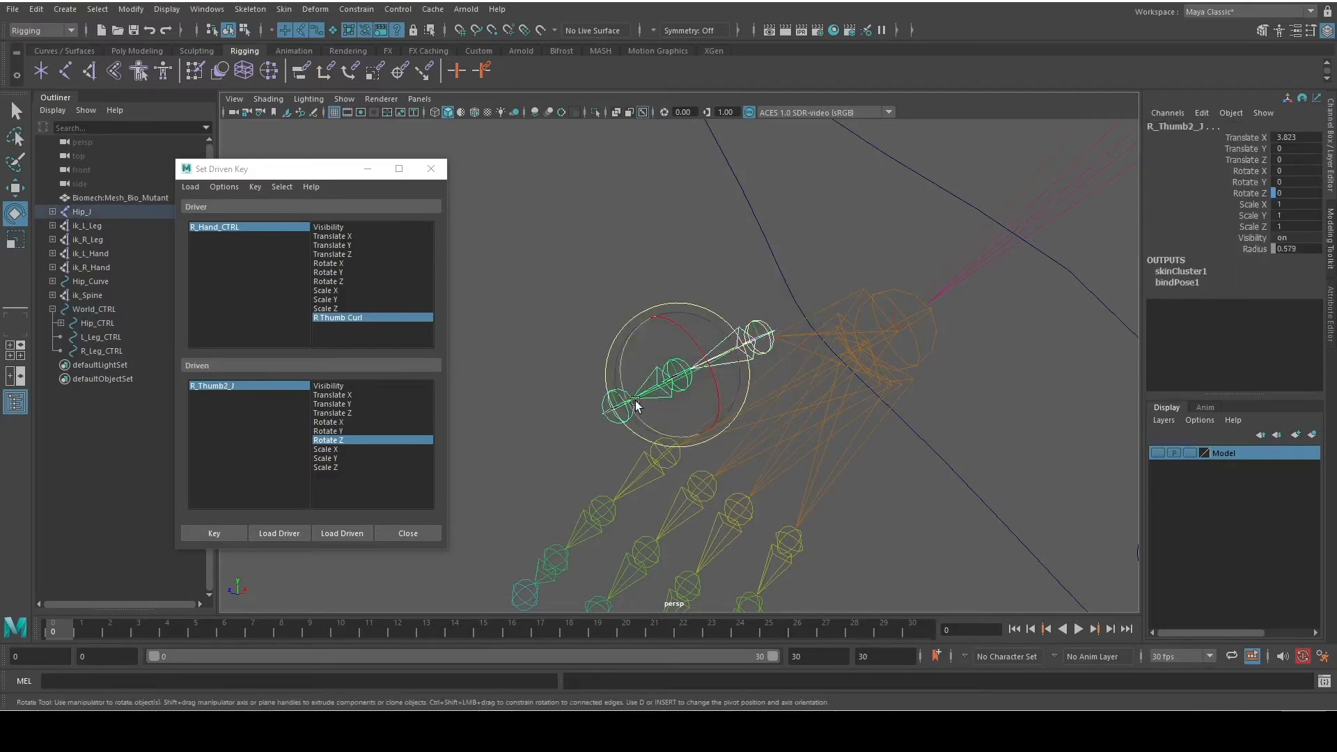
alt+drag(636, 404, 606, 457)
drag(679, 357, 697, 480)
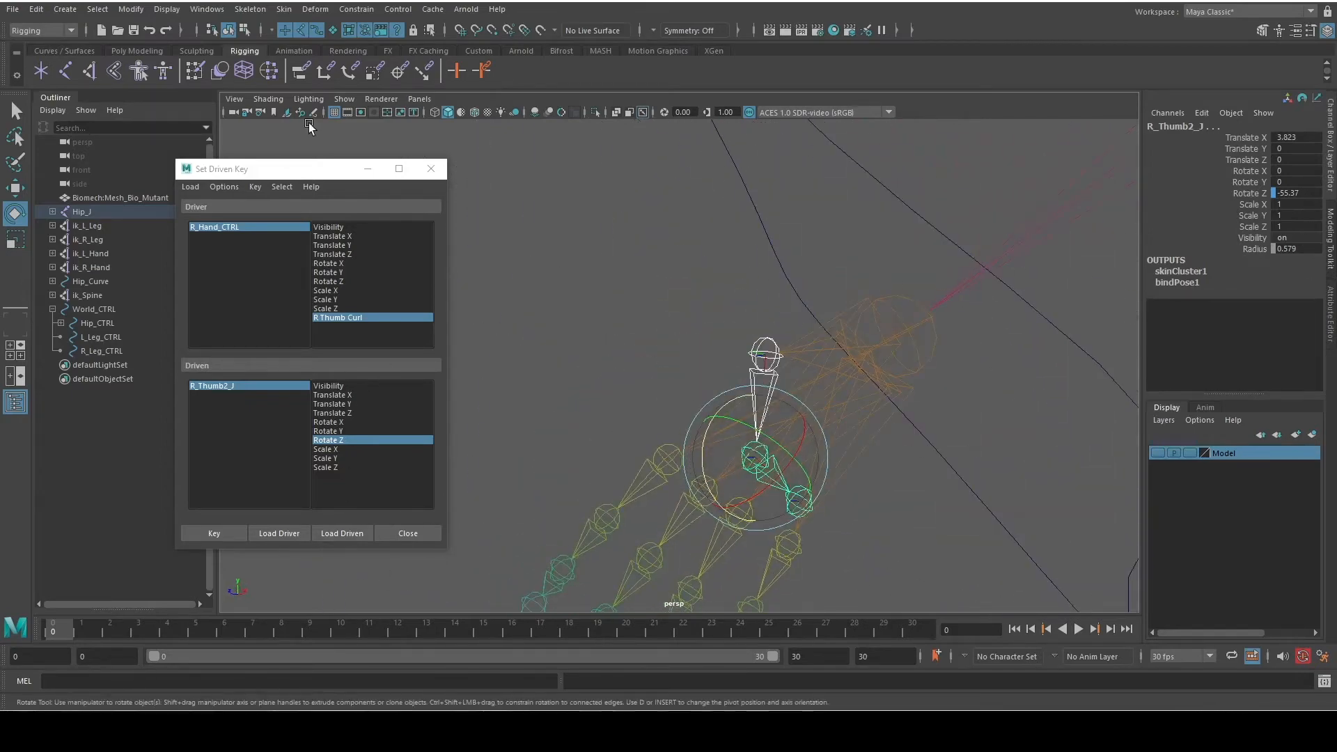
Load R_Thumb1_J as the driven object and key its Rotate Z for R Thumb Curl at 5
click(725, 390)
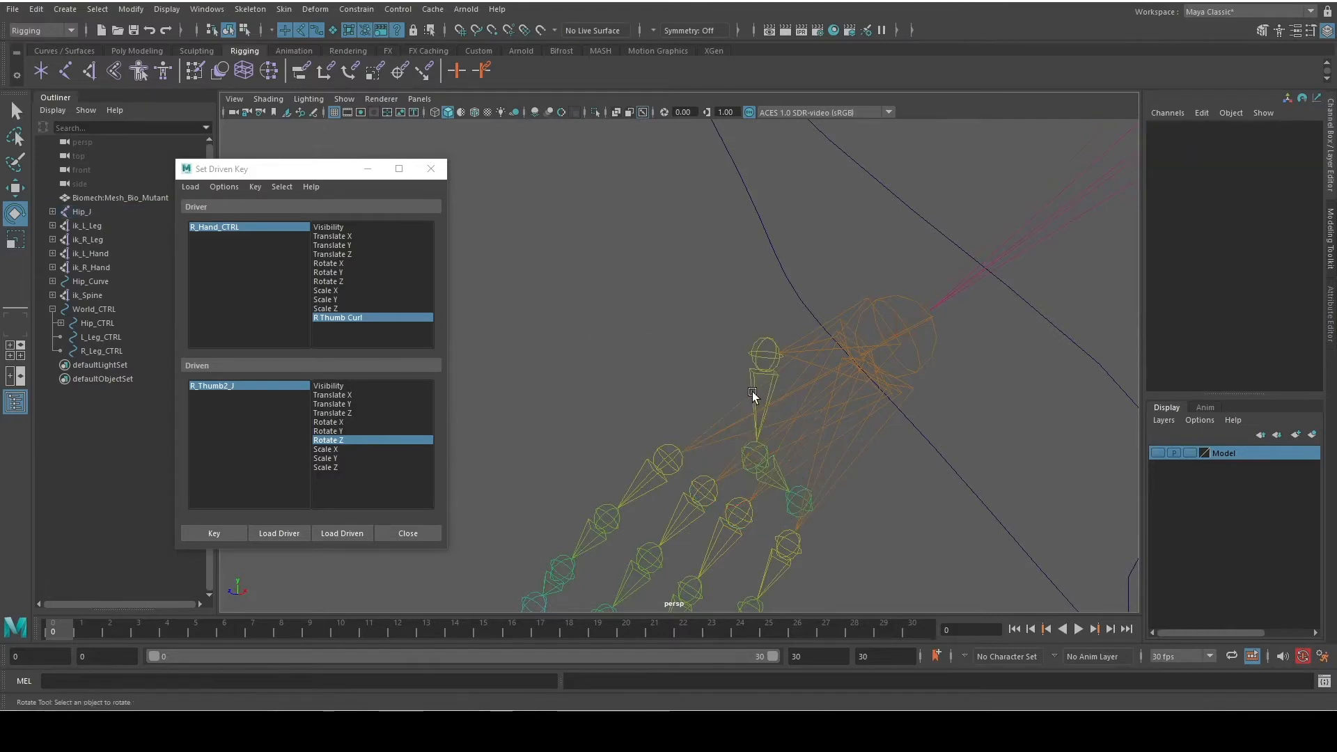
click(752, 397)
alt+drag(752, 397, 734, 453)
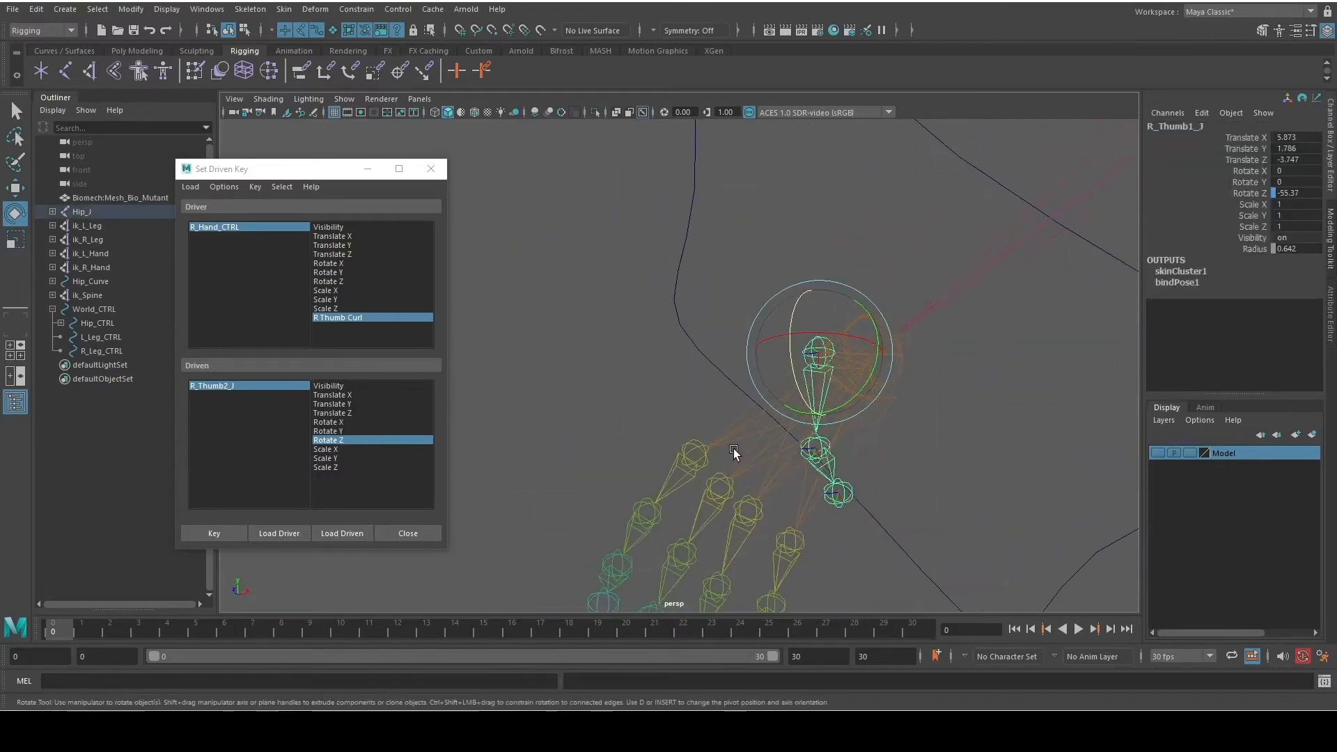
click(349, 532)
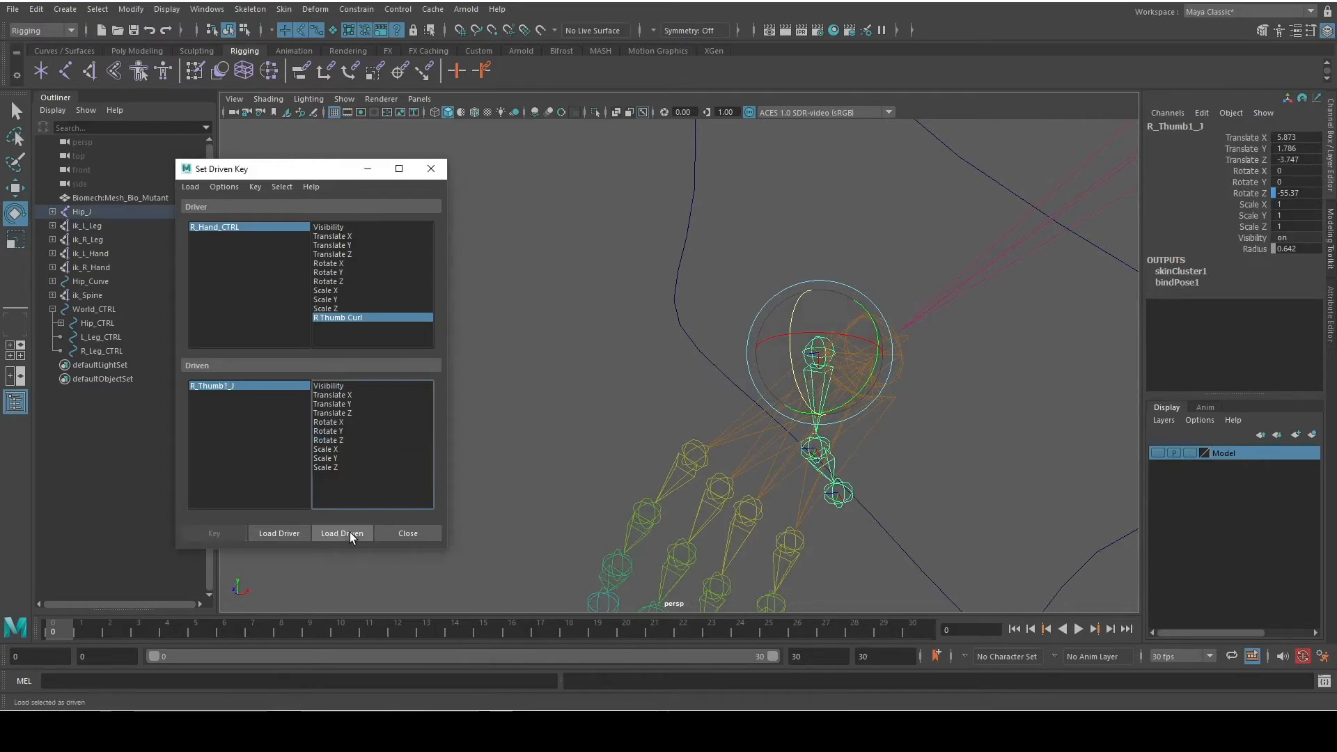
click(336, 440)
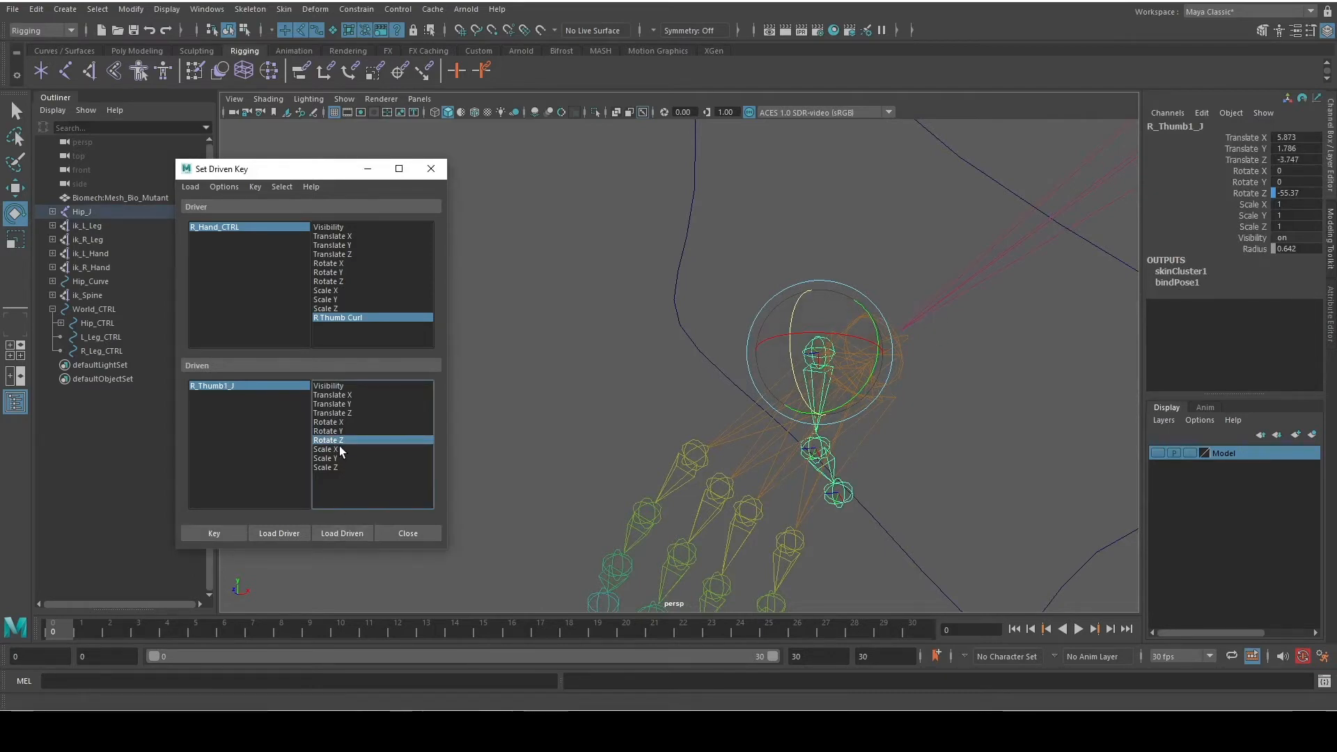
click(327, 467)
shift+click(341, 458)
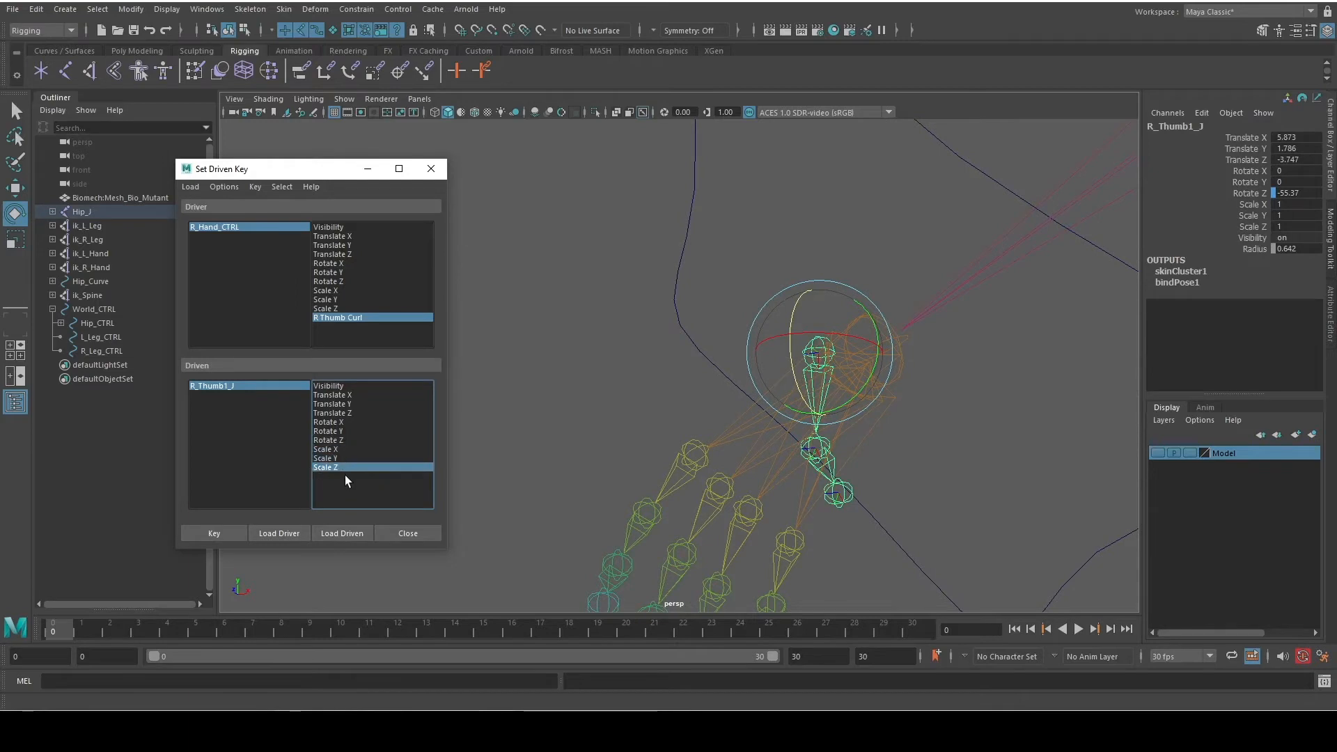
click(339, 441)
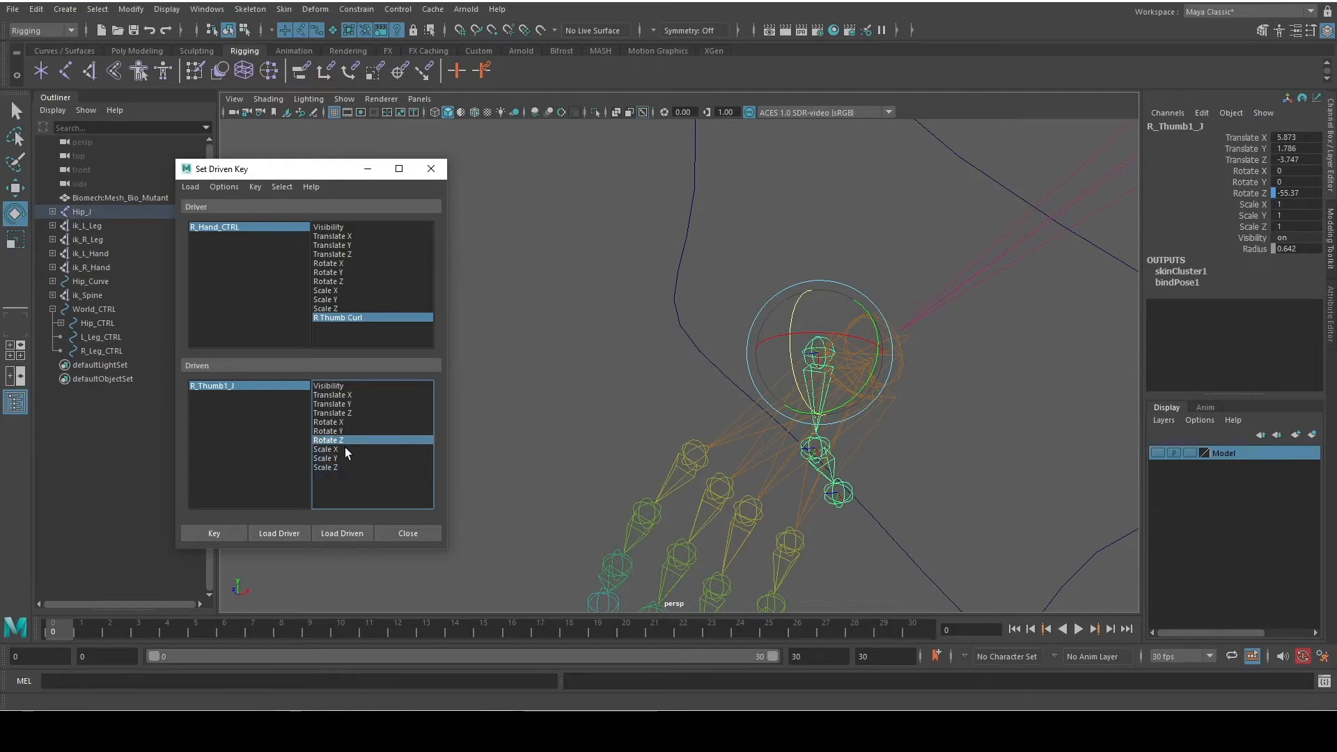
click(223, 534)
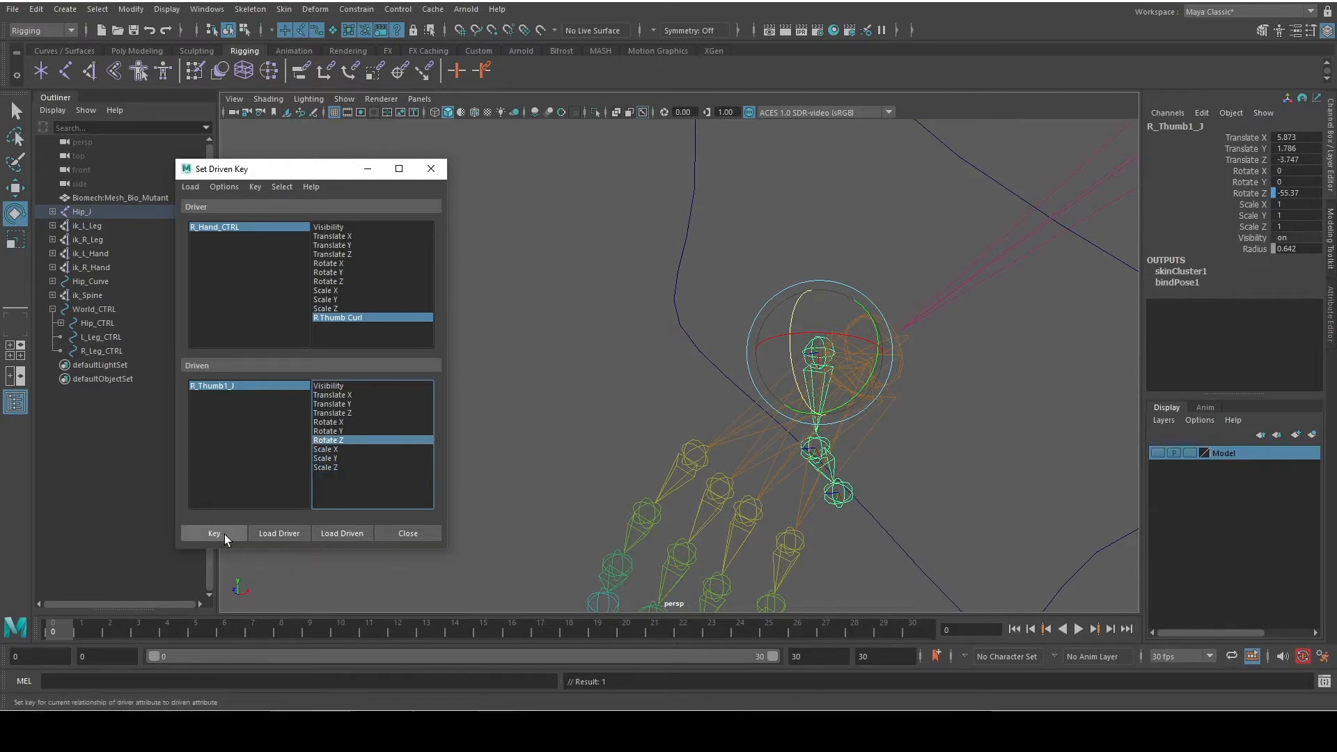
Load R_Thumb2_J as the driven object and key its Rotate Z for R Thumb Curl at 5
alt+drag(601, 433, 566, 420)
click(769, 464)
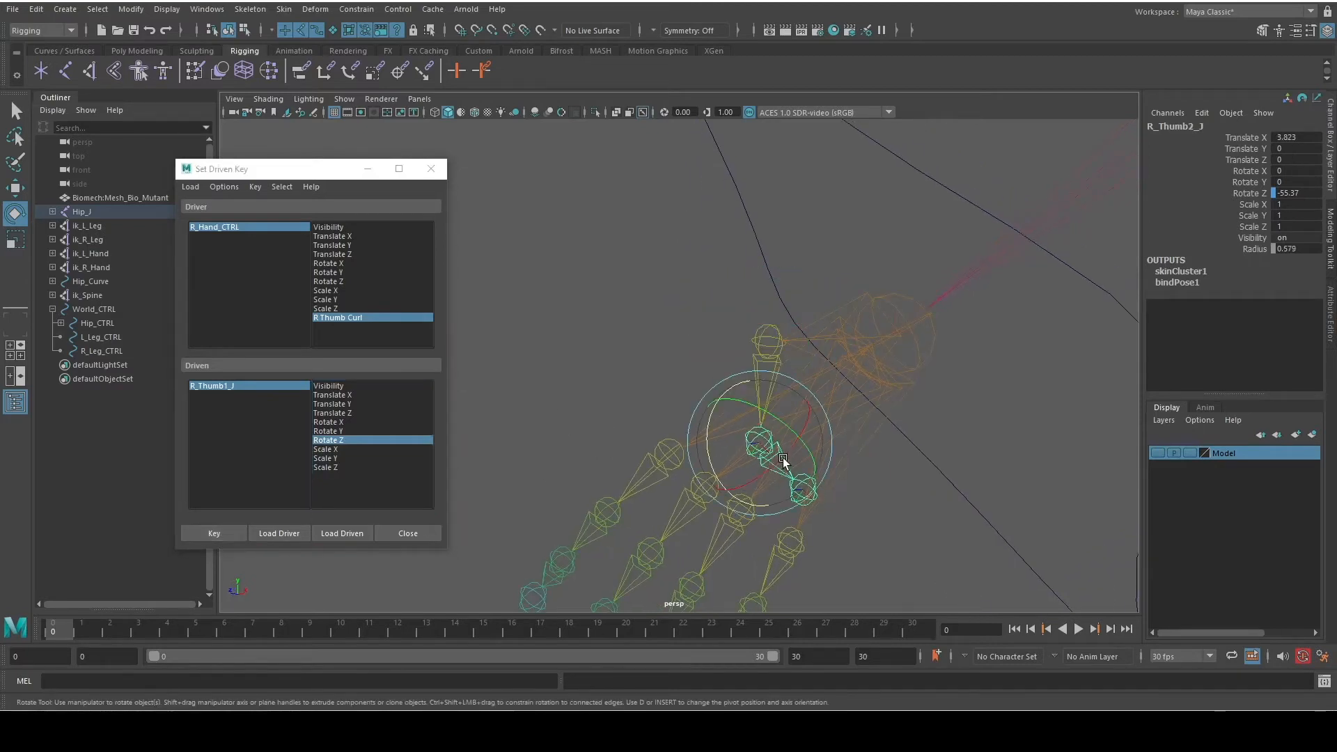
click(350, 533)
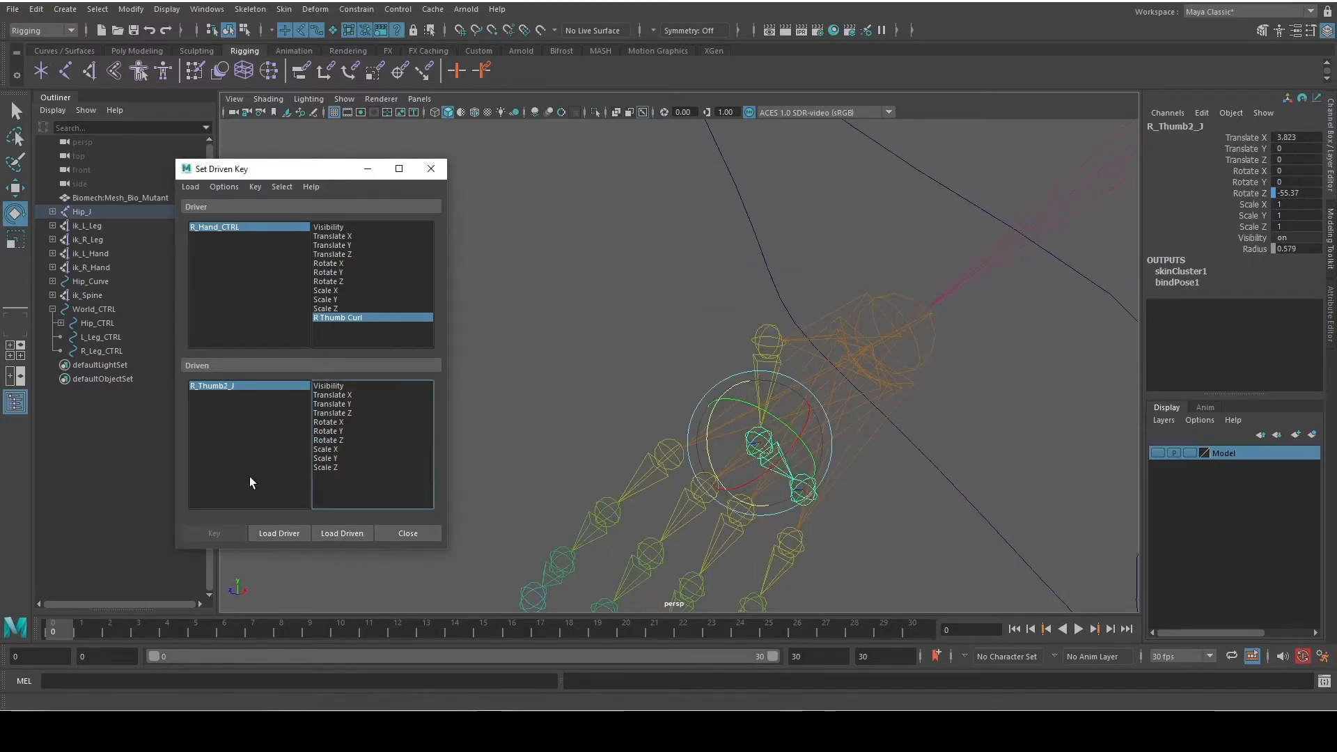
click(343, 439)
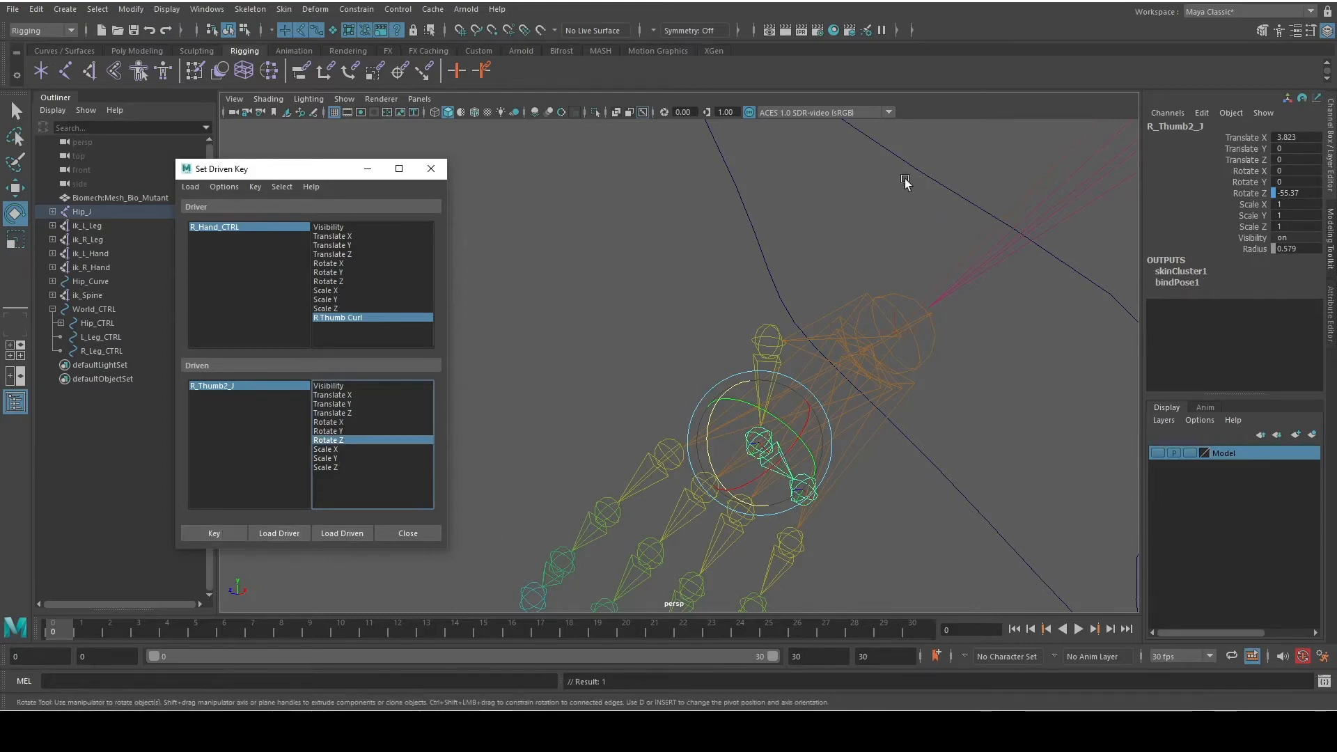
Test the R Thumb Curl channel of R_Hand_CTRL at -1 and 0.5, and reset it to 0
click(749, 198)
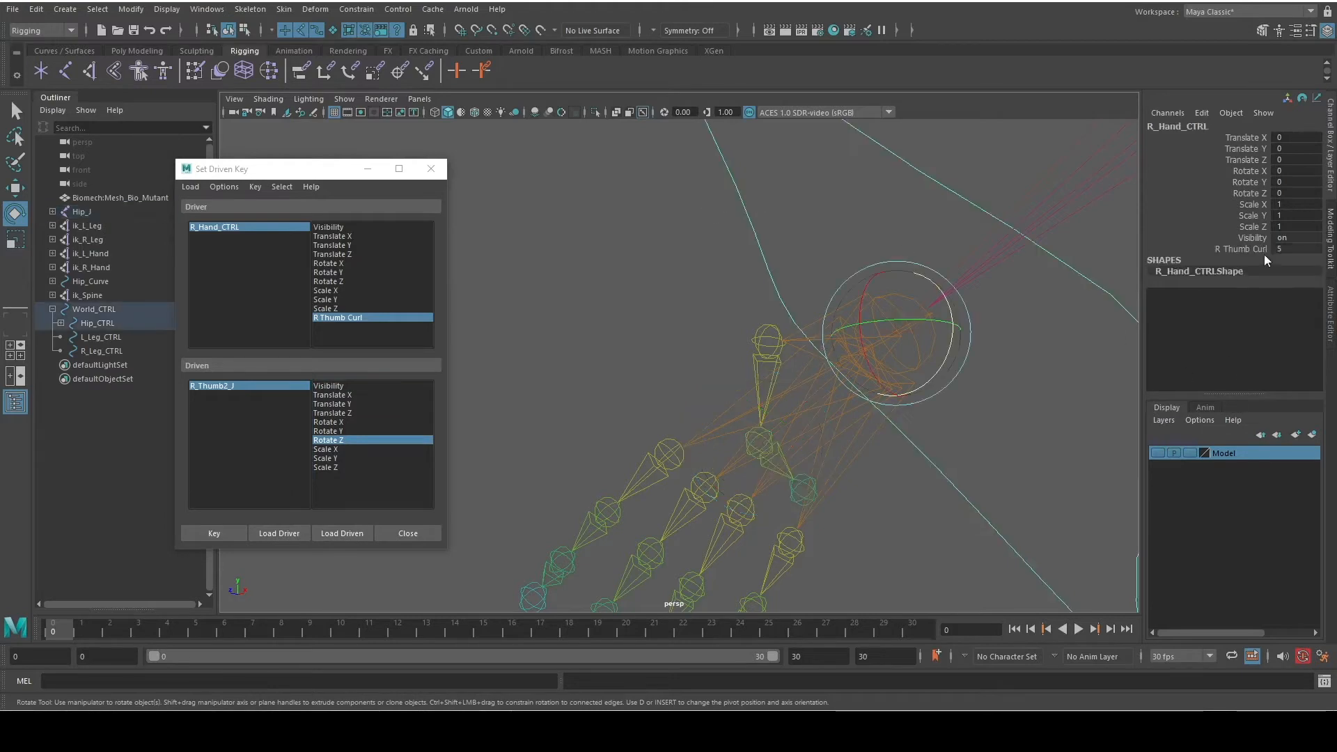
mouse_move(1299, 250)
middle_down()
mouse_move(1278, 248)
mouse_move(1317, 250)
mouse_move(1275, 248)
middle_up()
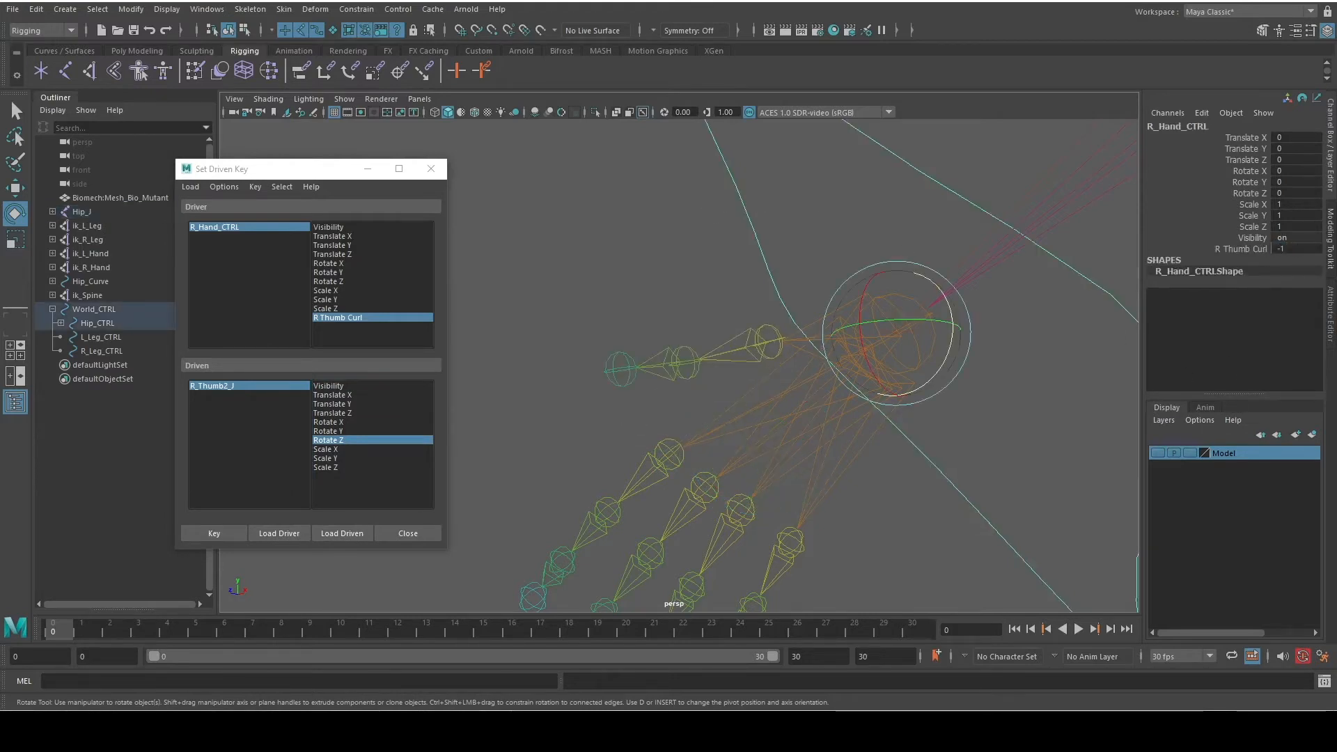
click(1281, 249)
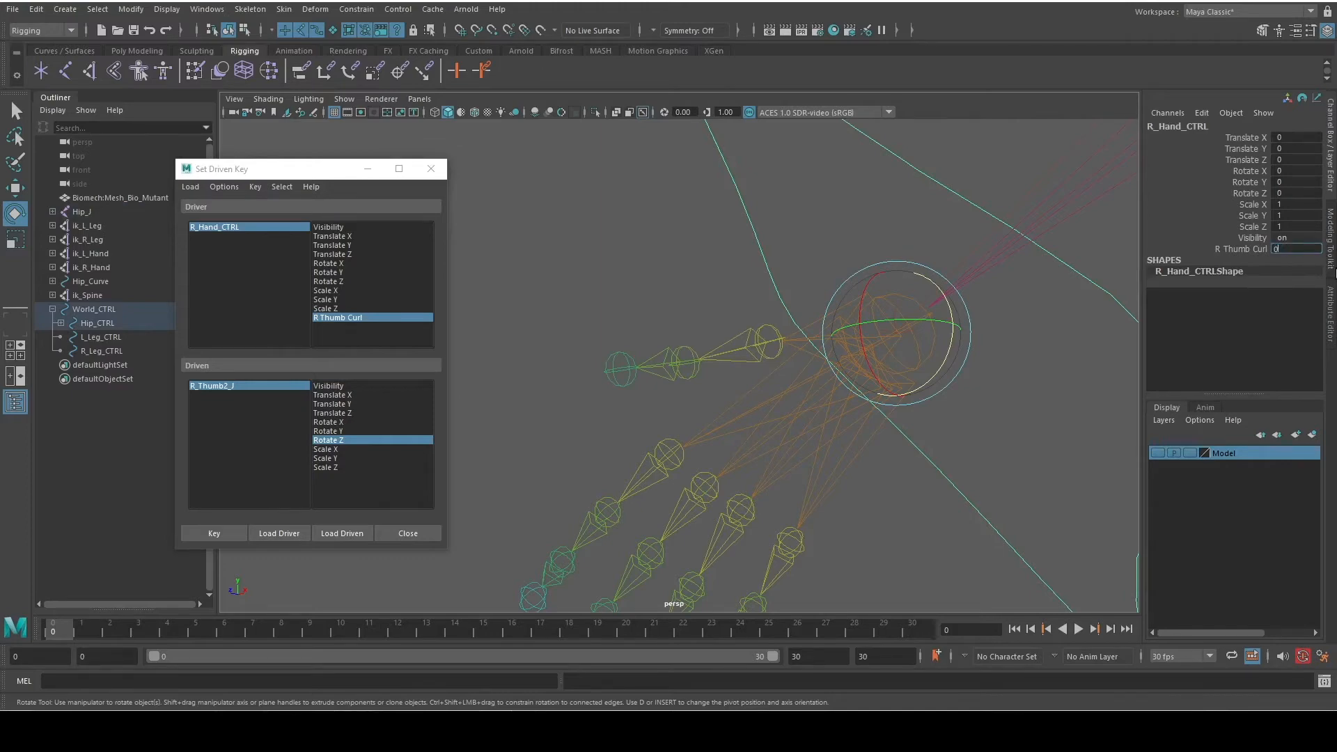
key(Return)
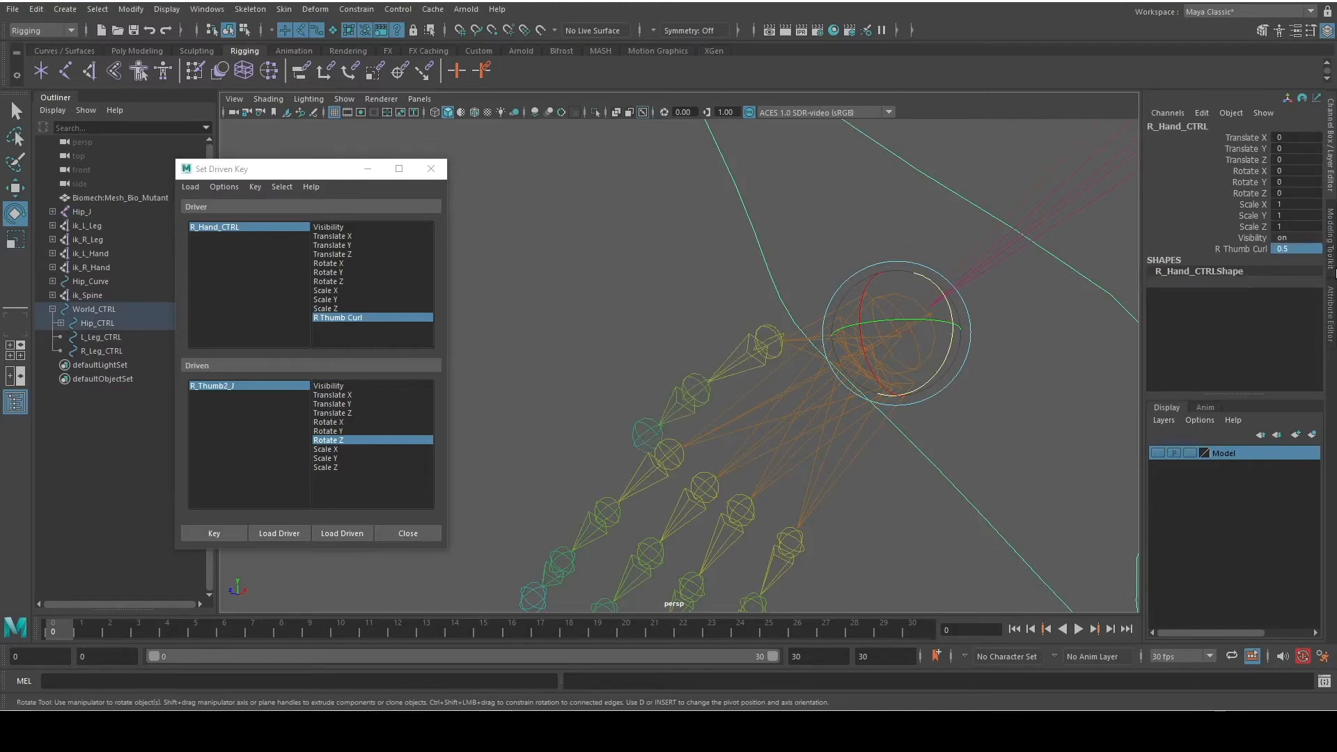
alt+drag(770, 440, 905, 445)
double_click(1295, 245)
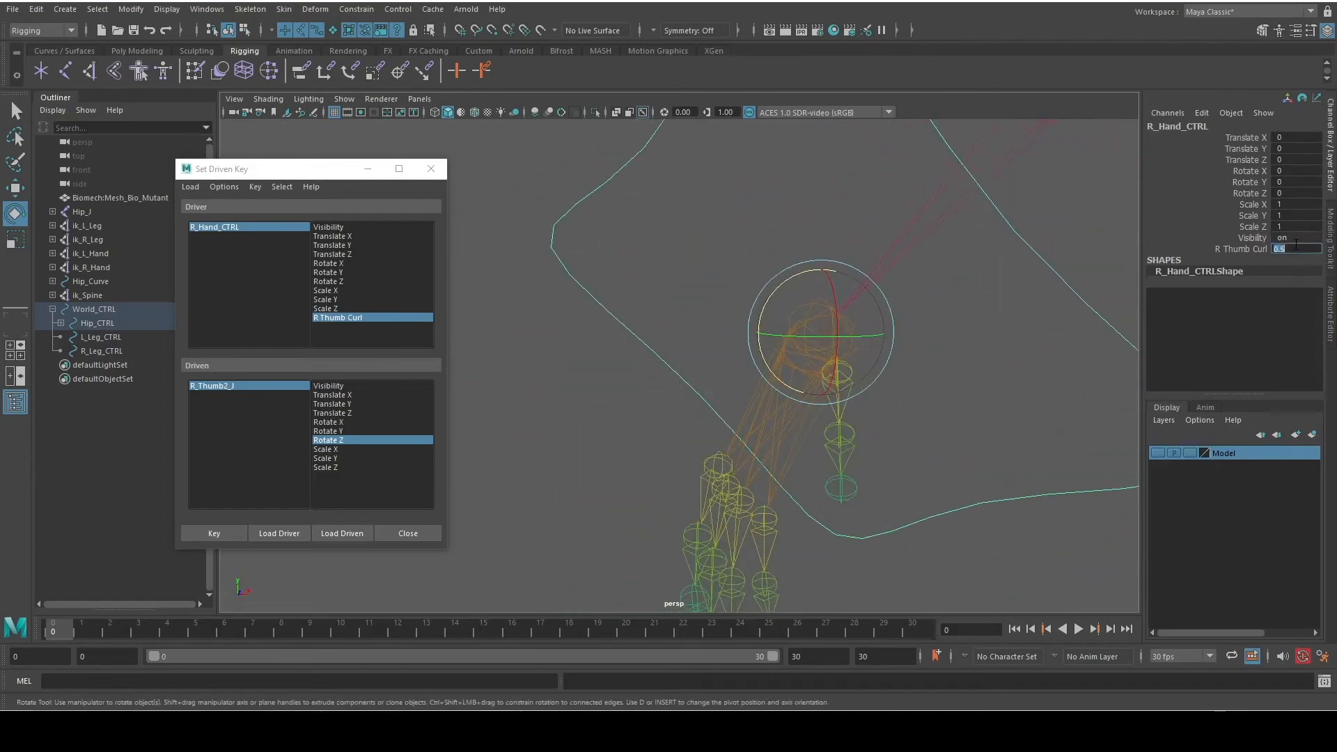
text(0)
key(Return)
Turn on the visibility of the Model layer so the hand mesh shows around the finger joints
alt+drag(916, 486, 924, 550)
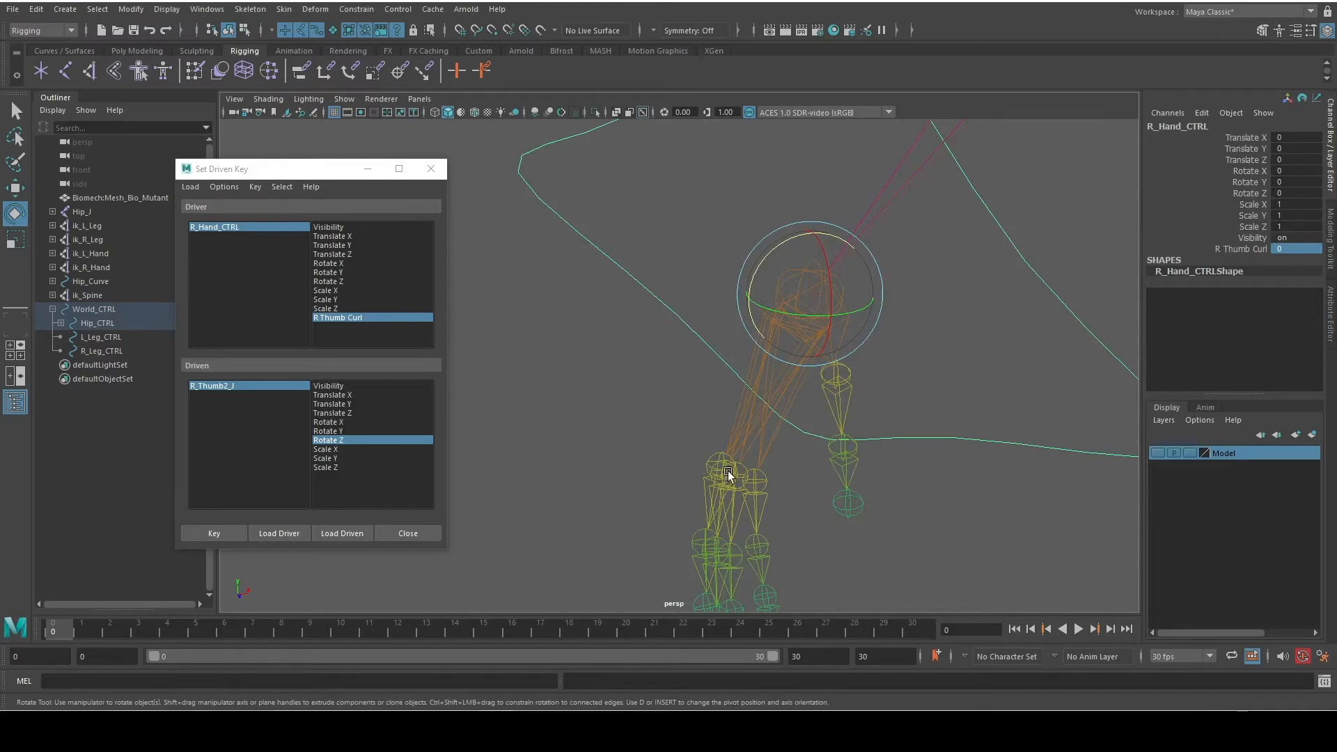
alt+drag(638, 443, 791, 483)
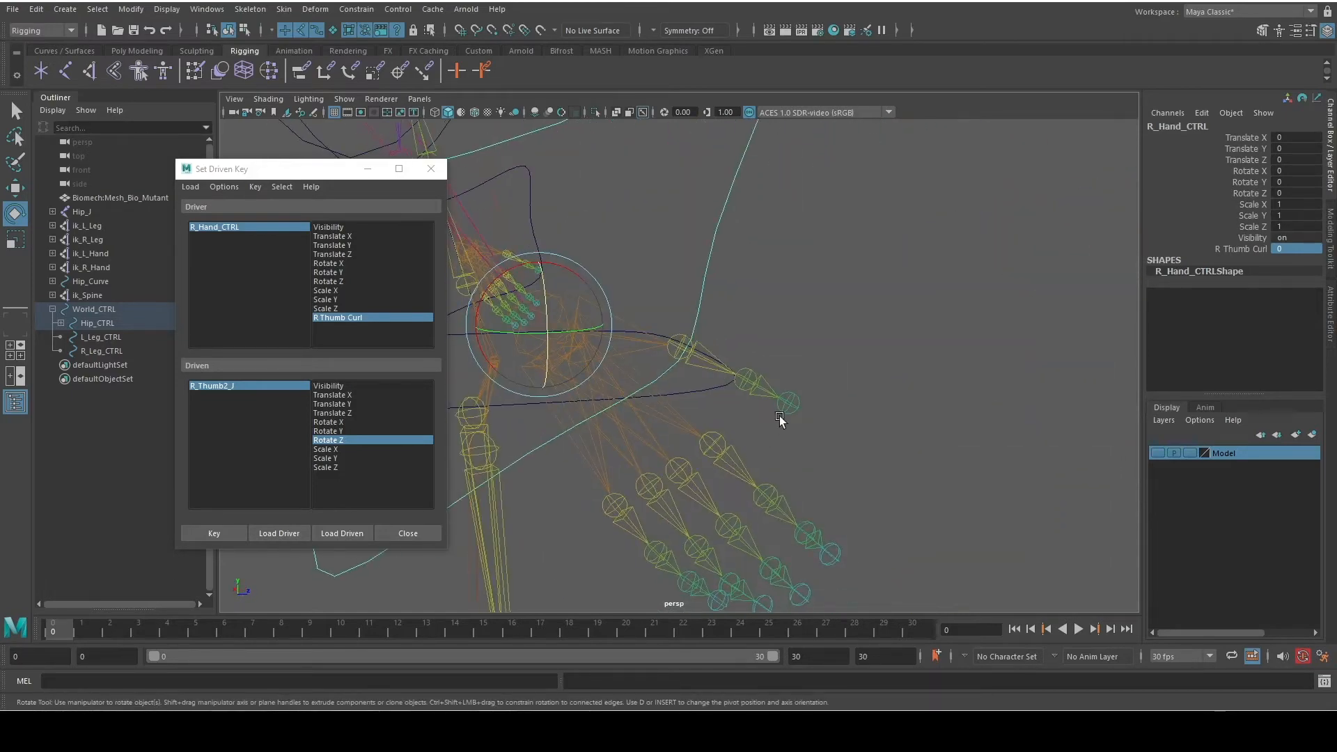
alt+drag(777, 414, 986, 365)
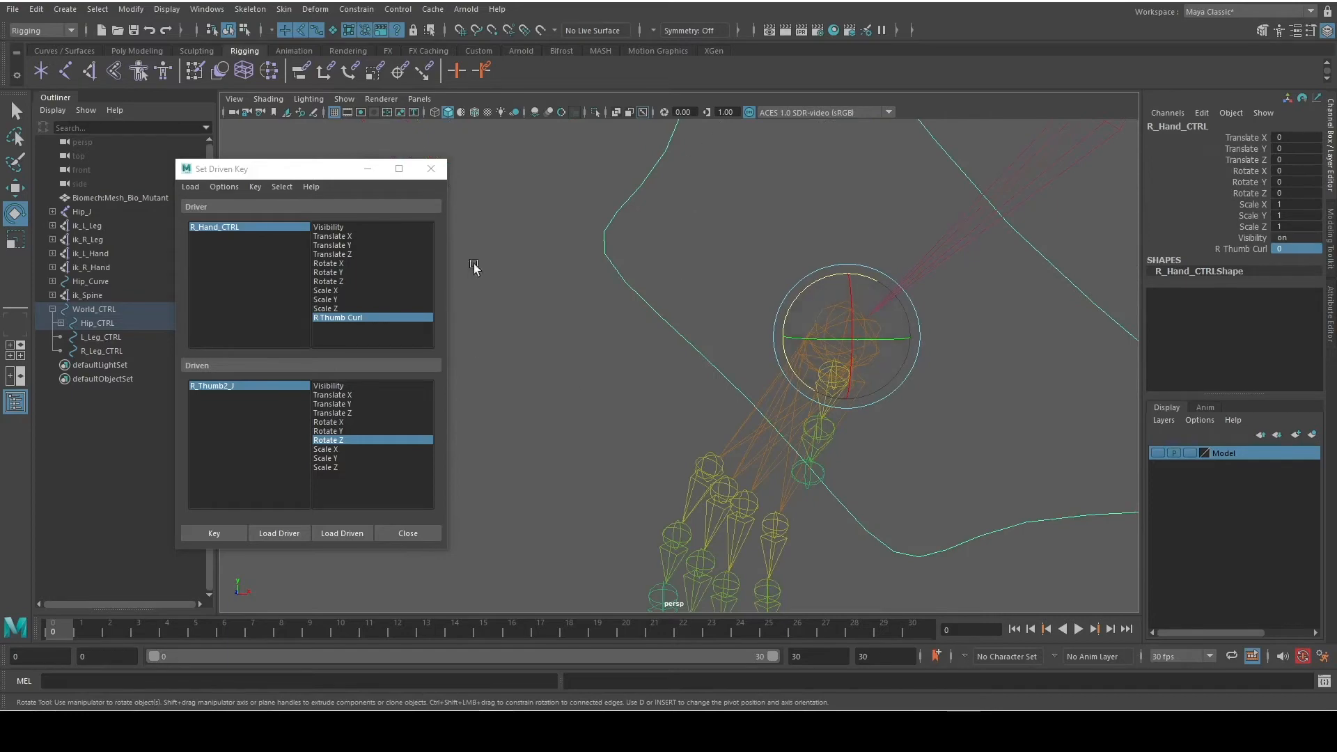
alt+middle_drag(597, 369, 525, 110)
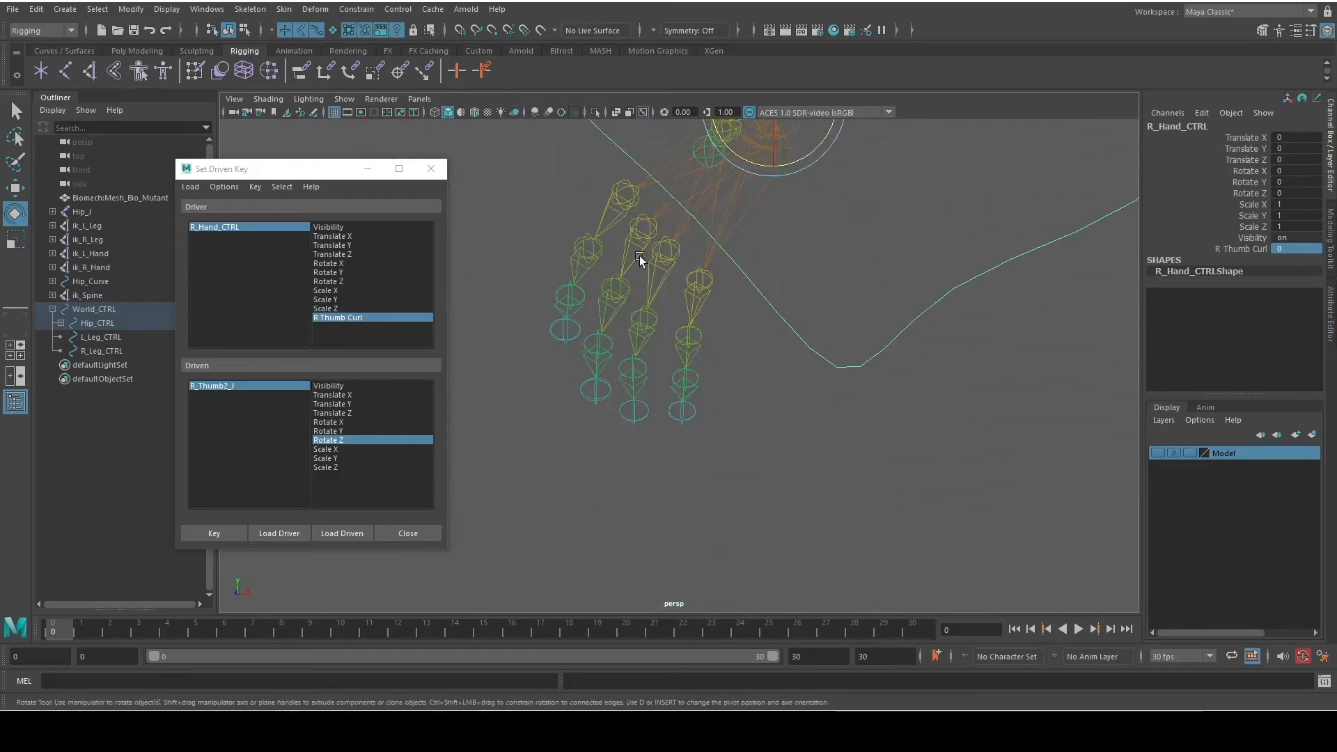
alt+drag(746, 296, 726, 525)
click(1158, 452)
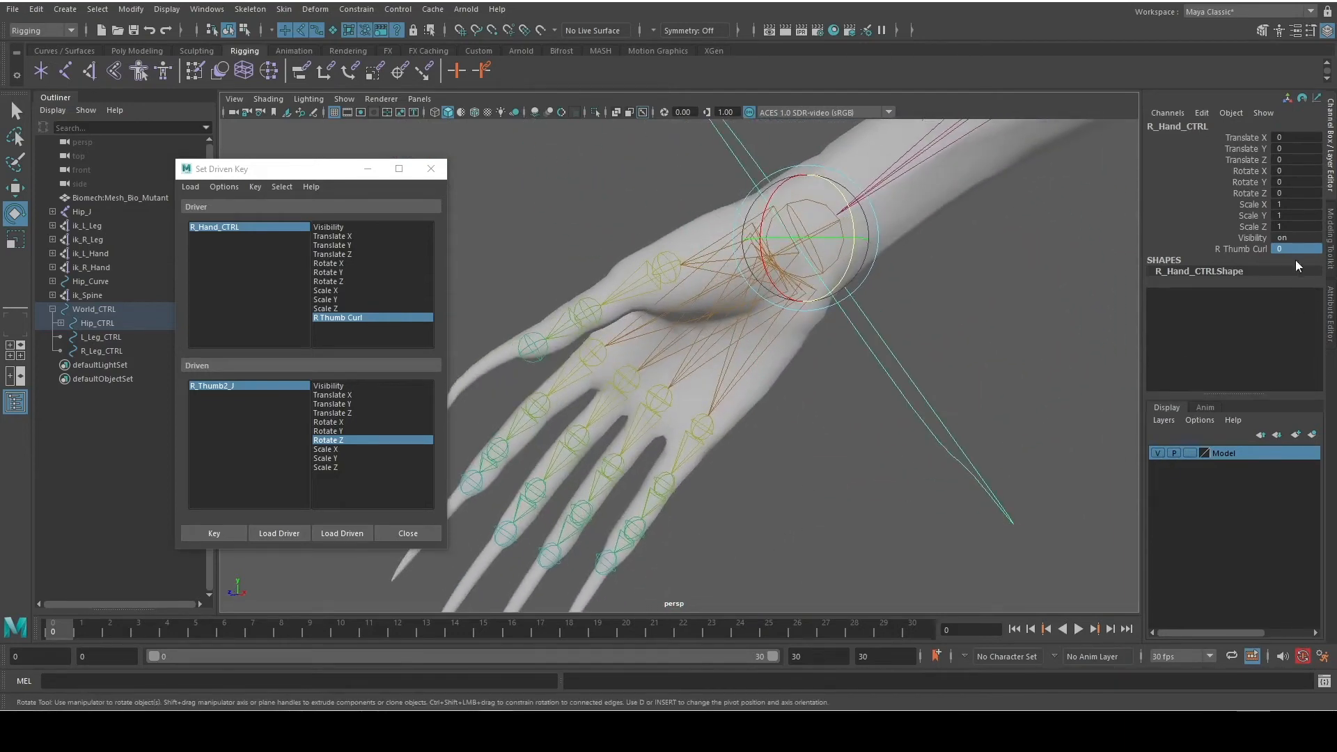
Scrub R Thumb Curl on R_Hand_CTRL and examine how the thumb mesh deforms from several angles
mouse_move(1281, 247)
ctrl+mouse_down()
mouse_move(1316, 249)
mouse_move(1280, 248)
ctrl+mouse_up()
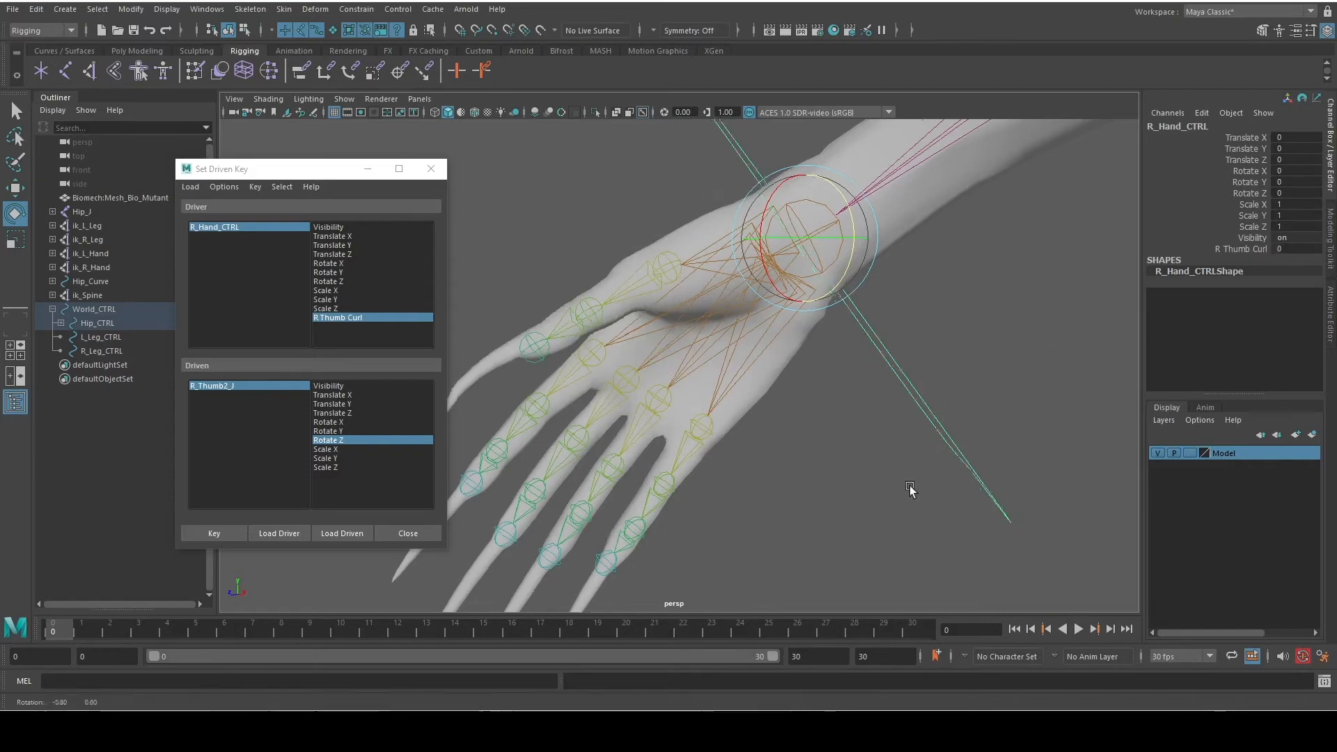
mouse_move(912, 490)
alt+mouse_down()
mouse_move(1032, 468)
mouse_move(897, 486)
alt+mouse_up()
mouse_move(1269, 248)
middle_down()
mouse_move(1229, 249)
mouse_move(1277, 249)
middle_up()
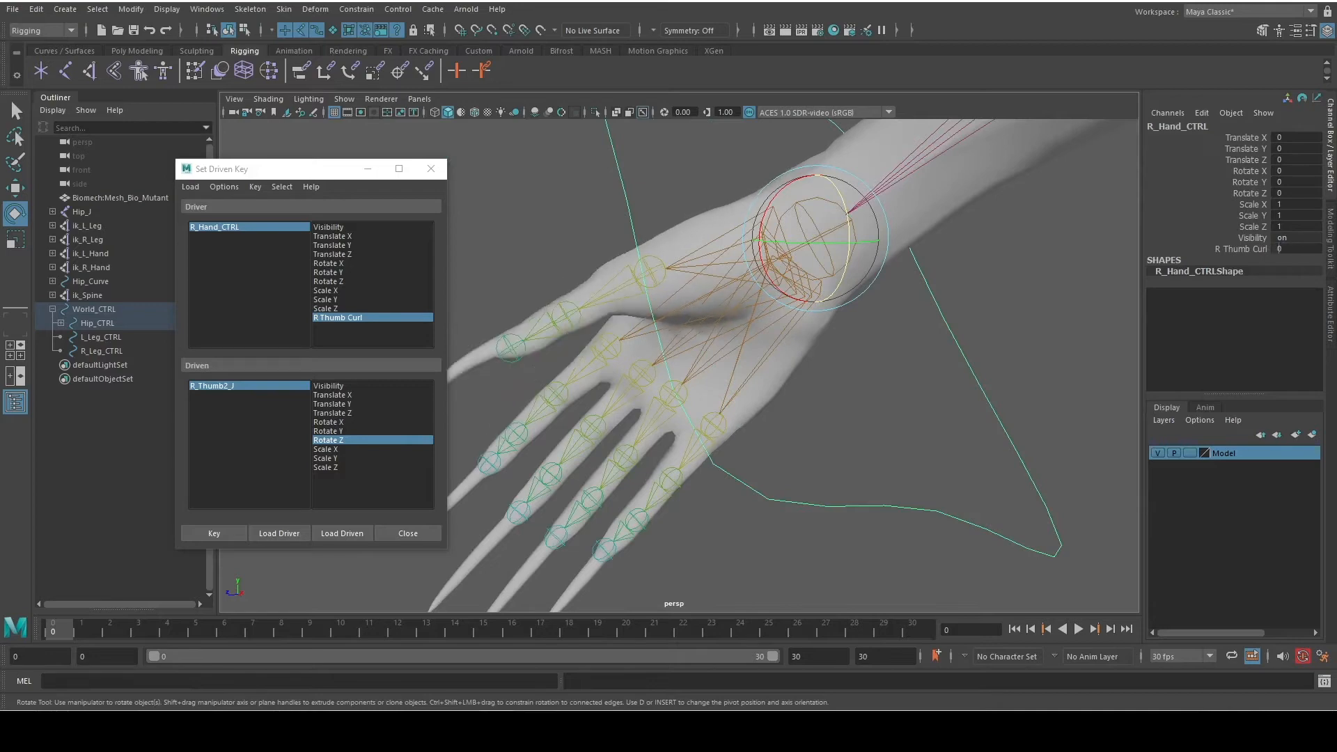
alt+drag(795, 562, 898, 543)
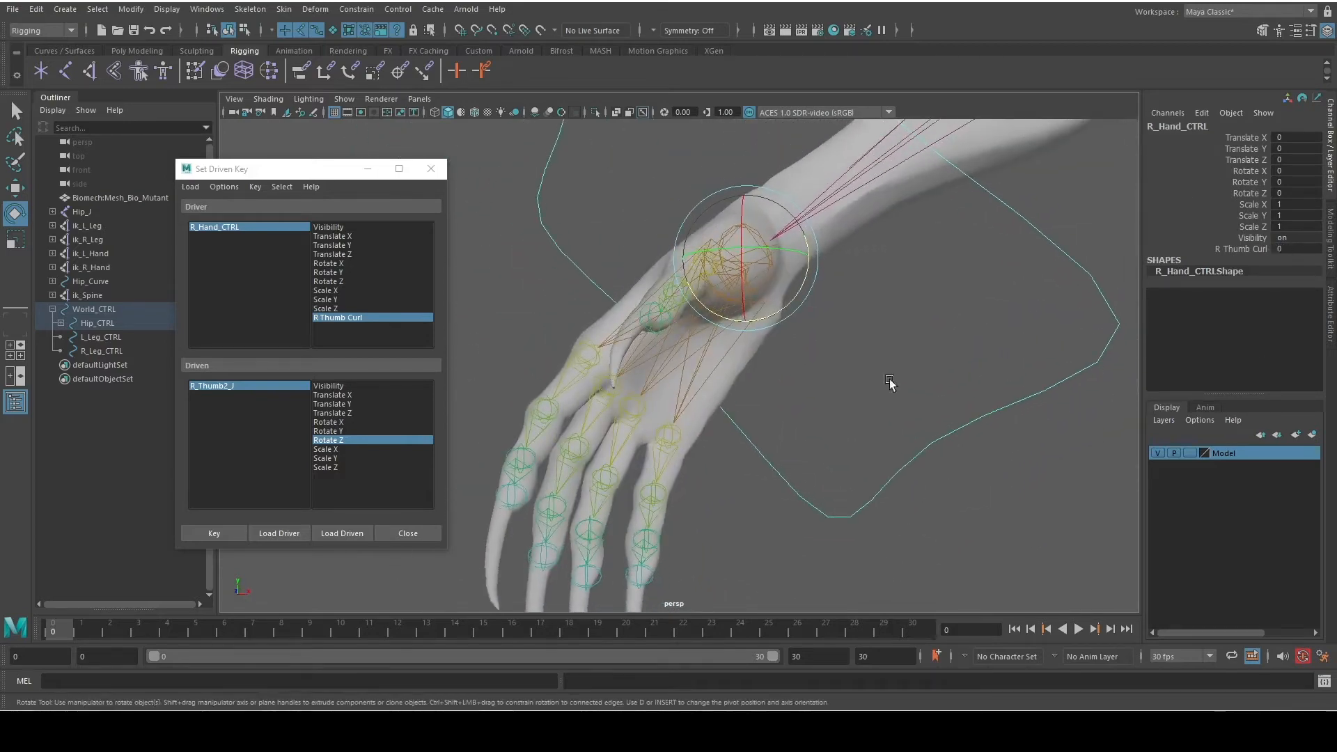
alt+drag(536, 342, 466, 320)
Add a keyable float attribute R_Index_Curl to R_Hand_CTRL with minimum -1 and maximum 5
key(ctrl+a)
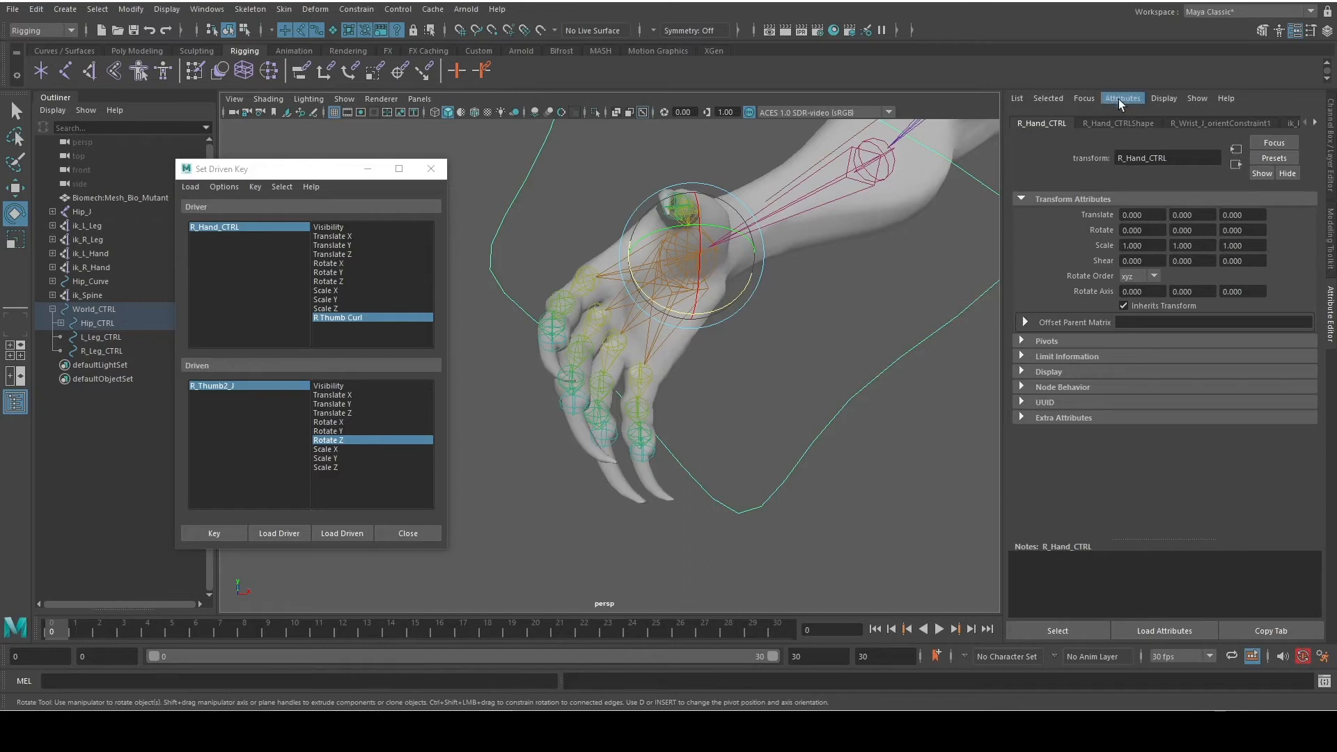
click(1119, 99)
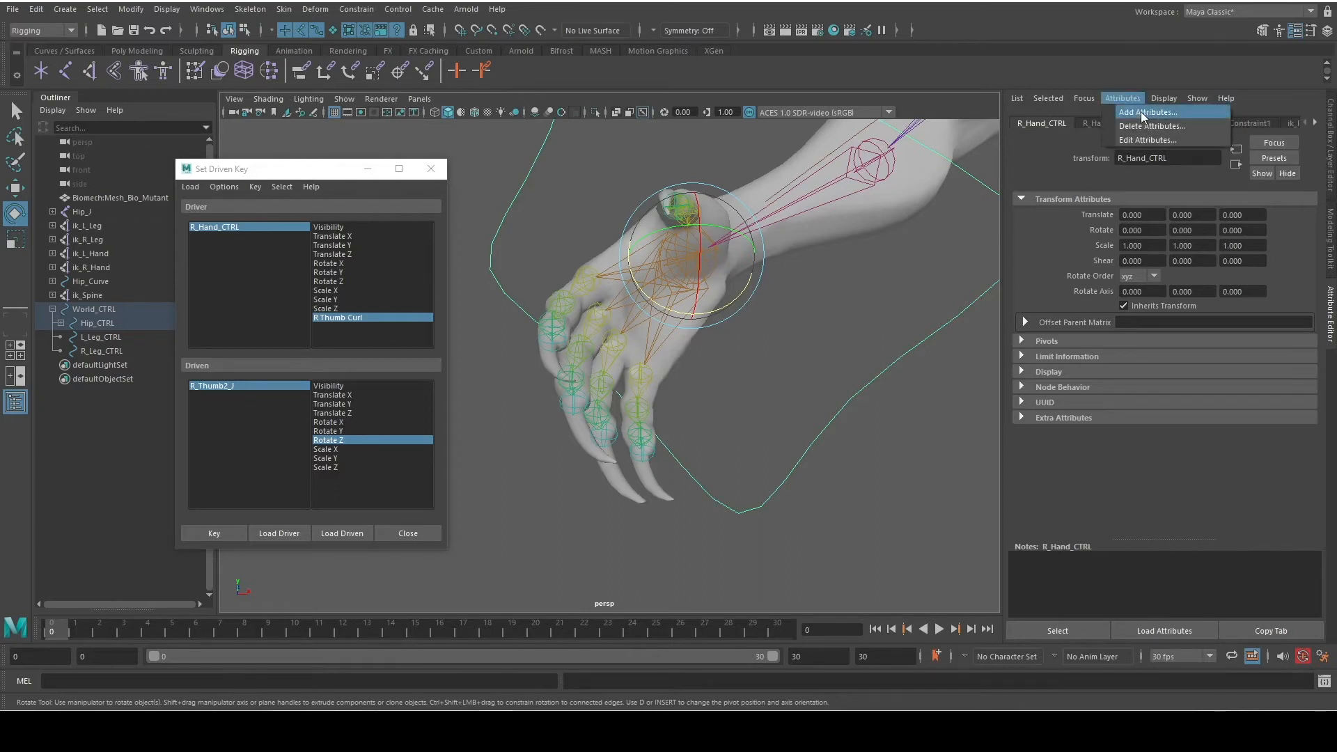
click(1141, 112)
click(737, 184)
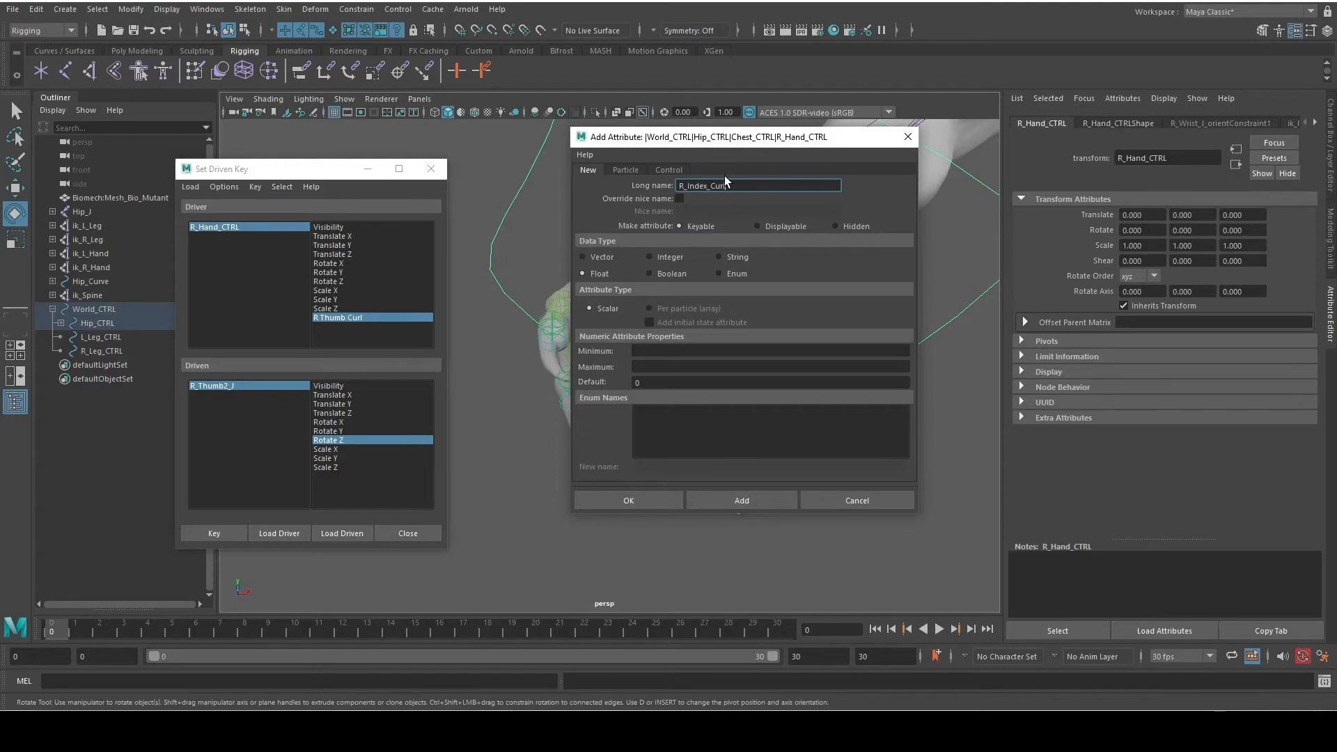
click(675, 352)
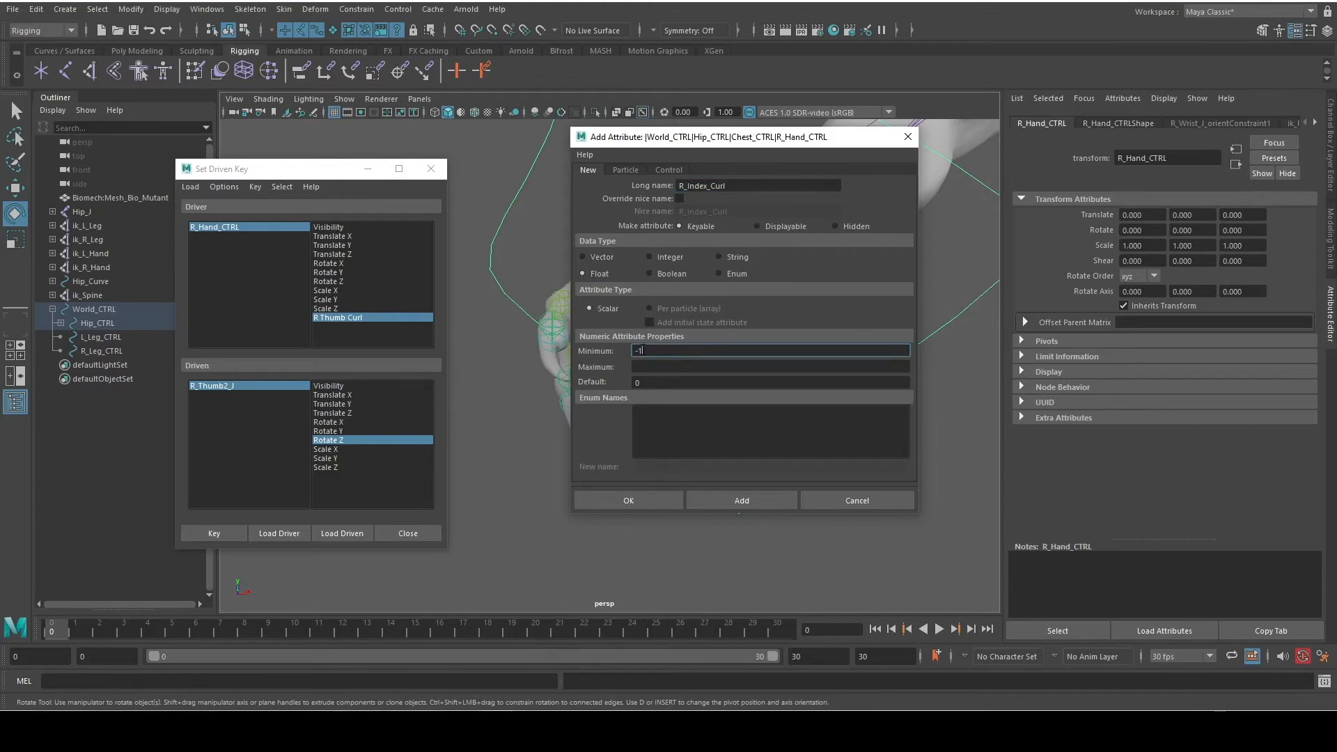
key(Tab)
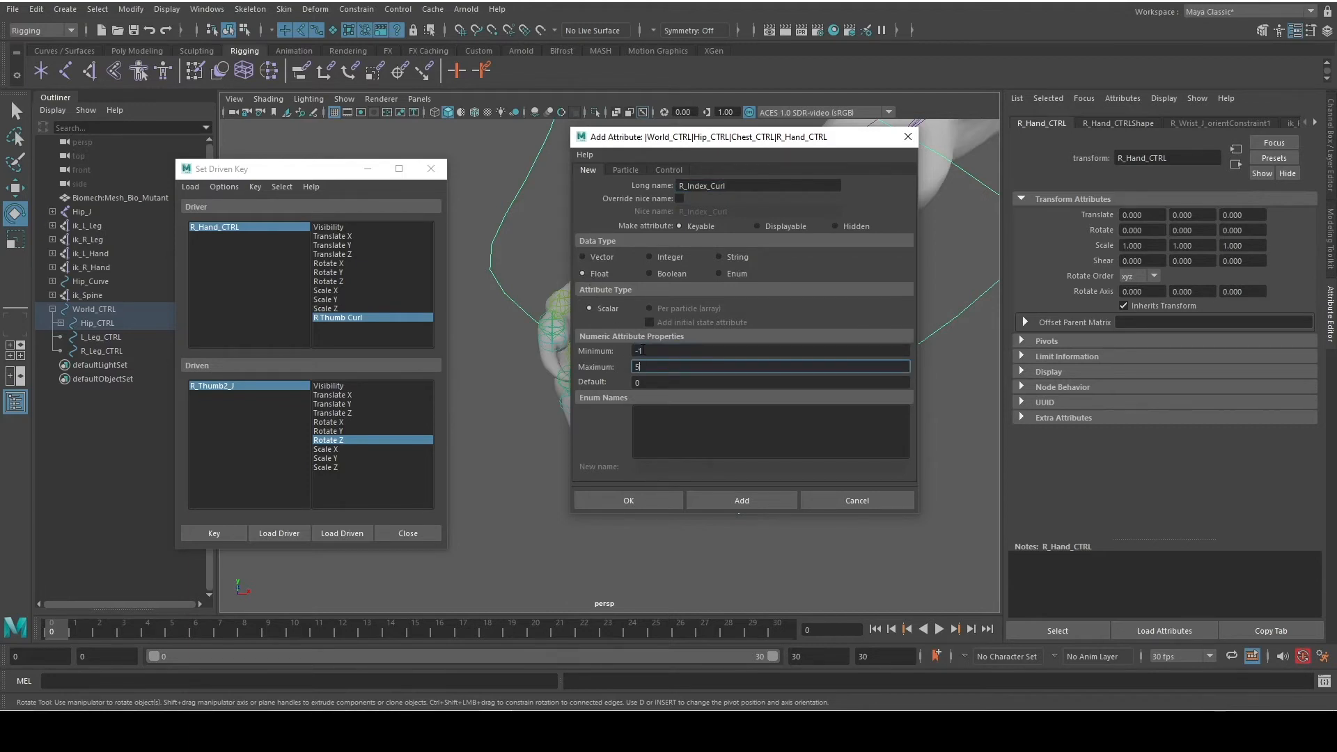
text(5)
click(741, 498)
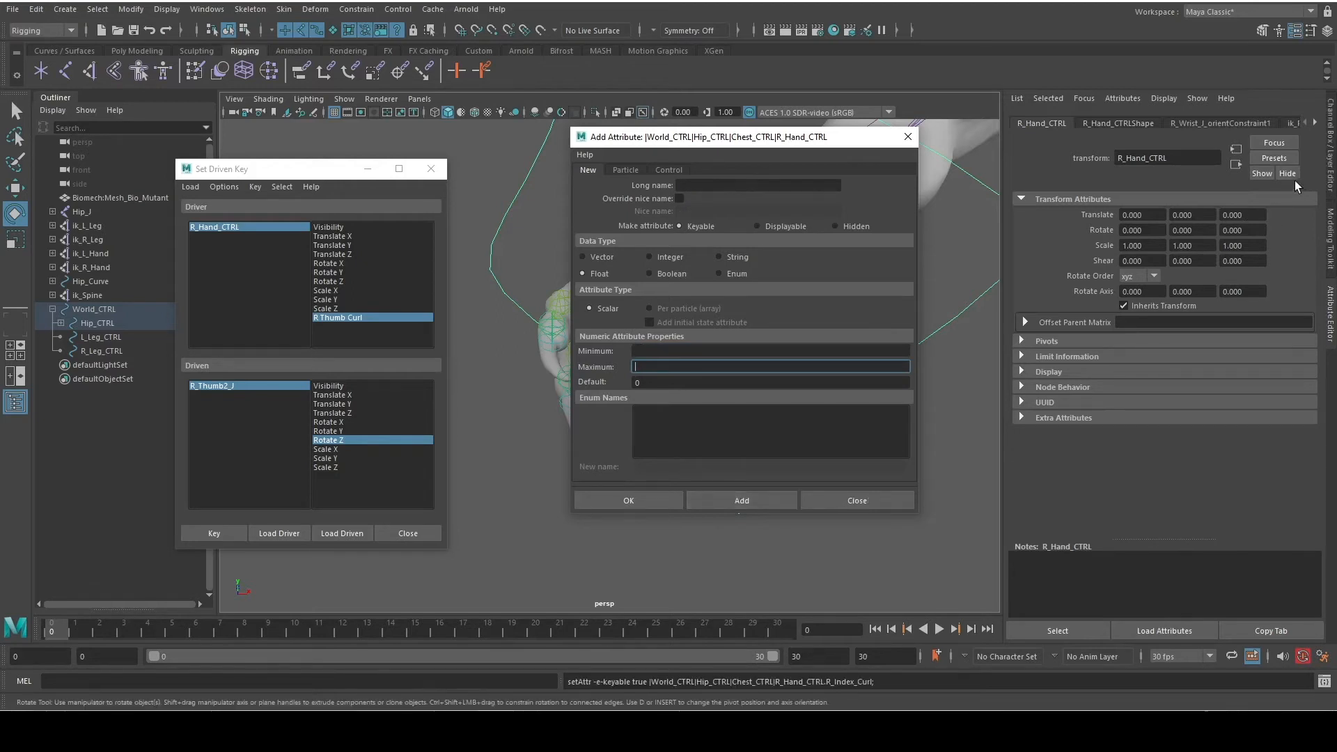
Close the Add Attribute and existing Set Driven Key windows and show the channels of R_Hand_CTRL
click(907, 138)
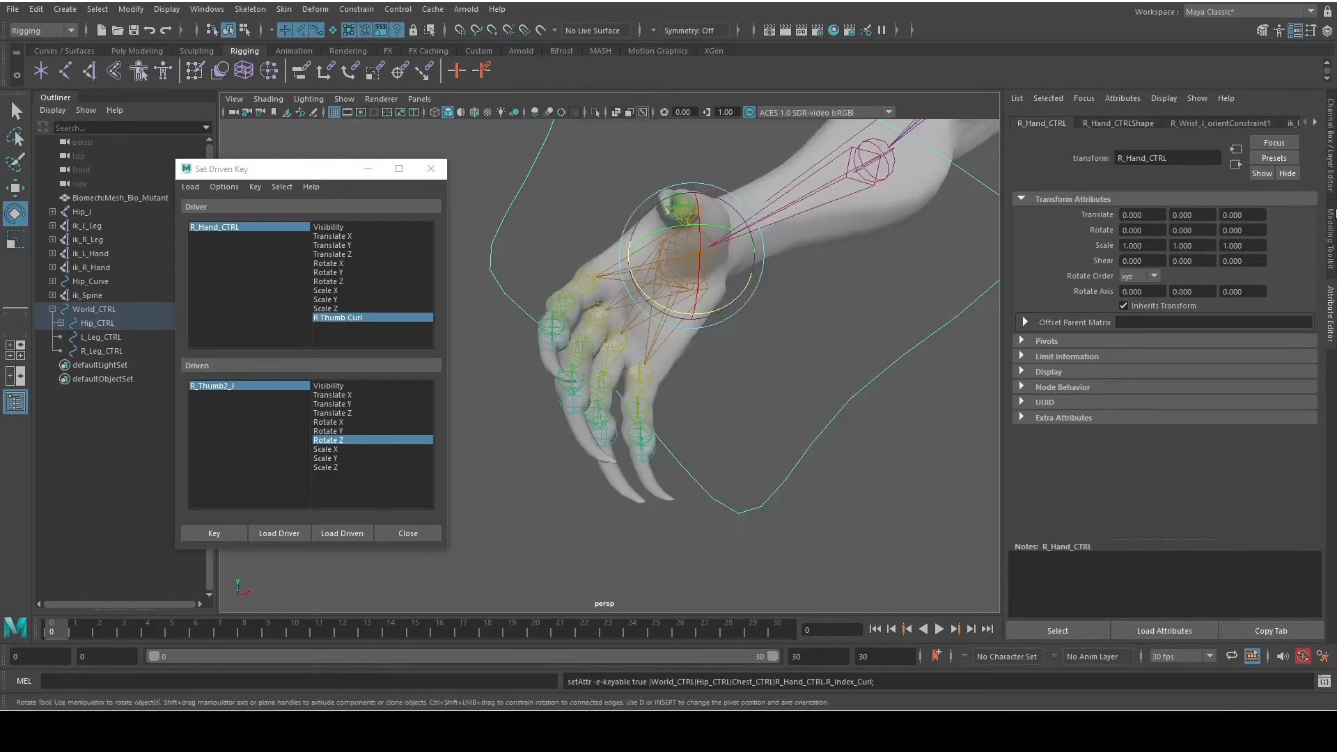
click(1331, 184)
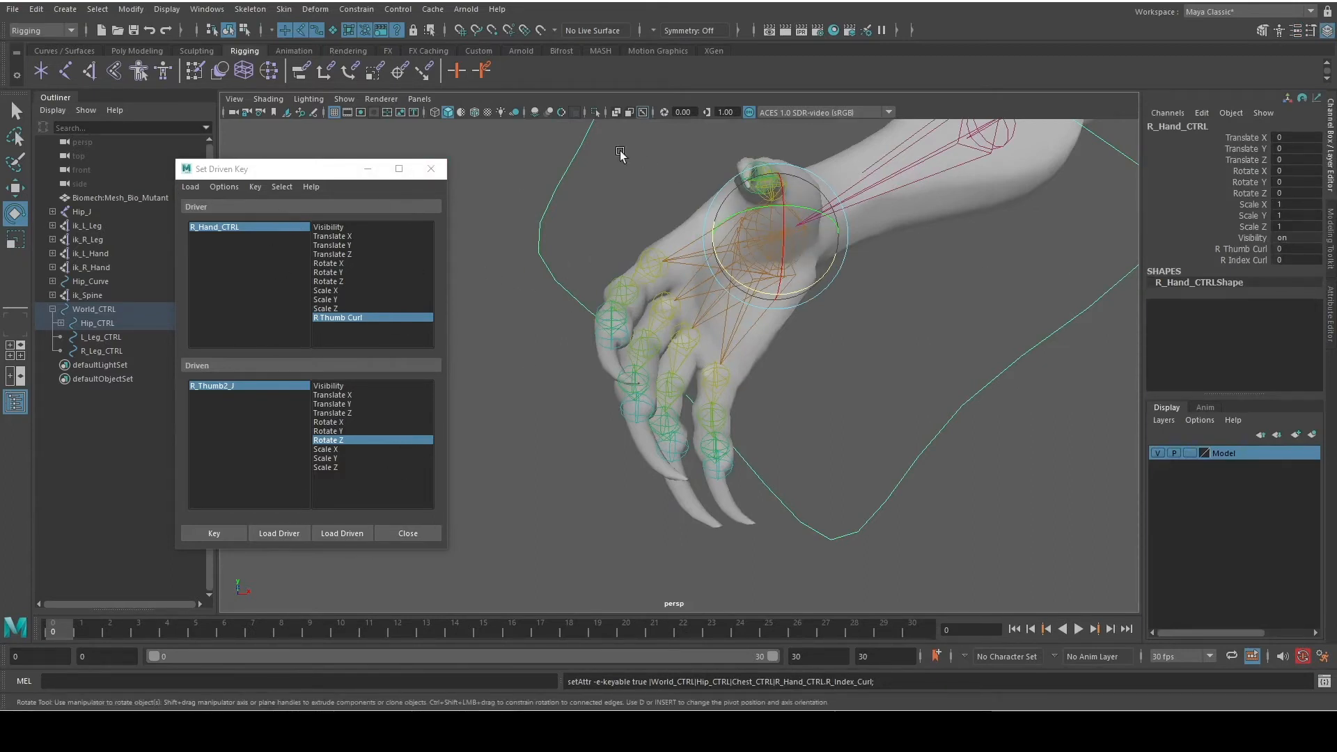
click(432, 169)
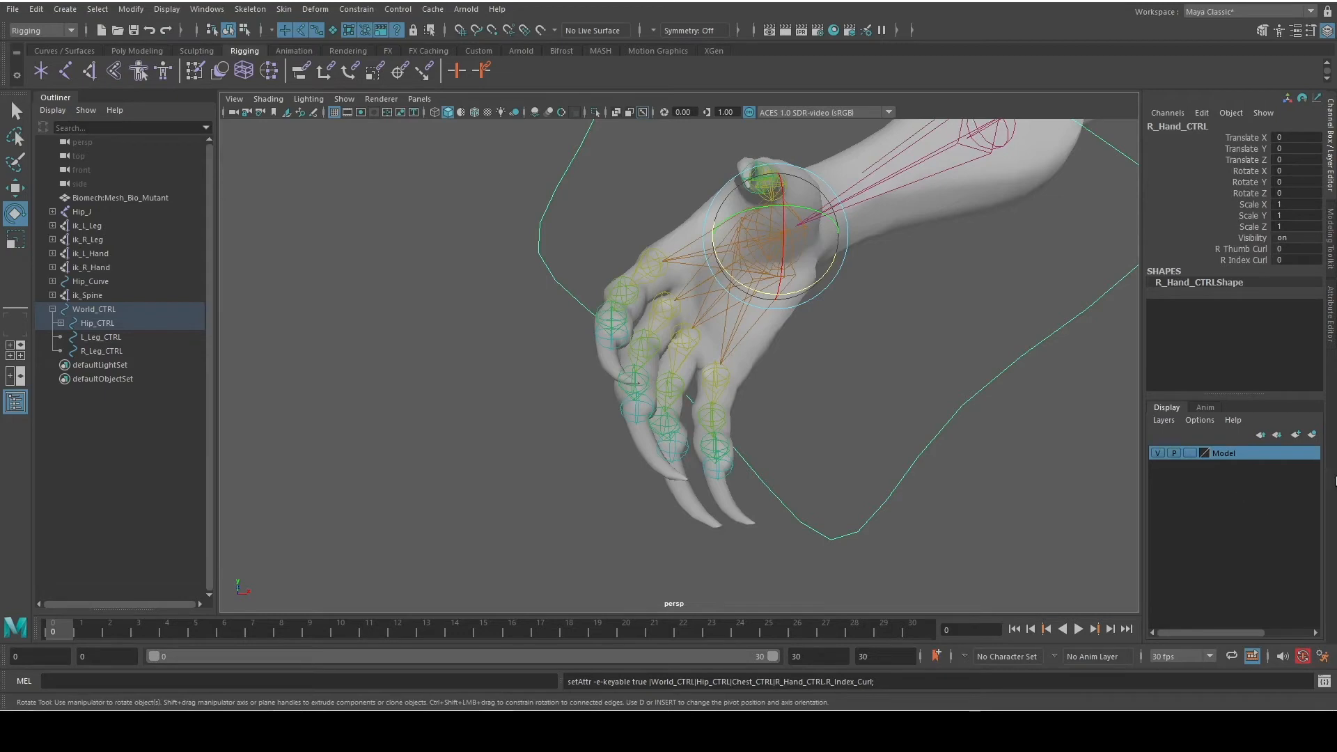
Open Set Driven Key for the R Index Curl channel and load R_Hand_CTRL as the driver
right_click(1254, 260)
click(1250, 215)
click(1210, 261)
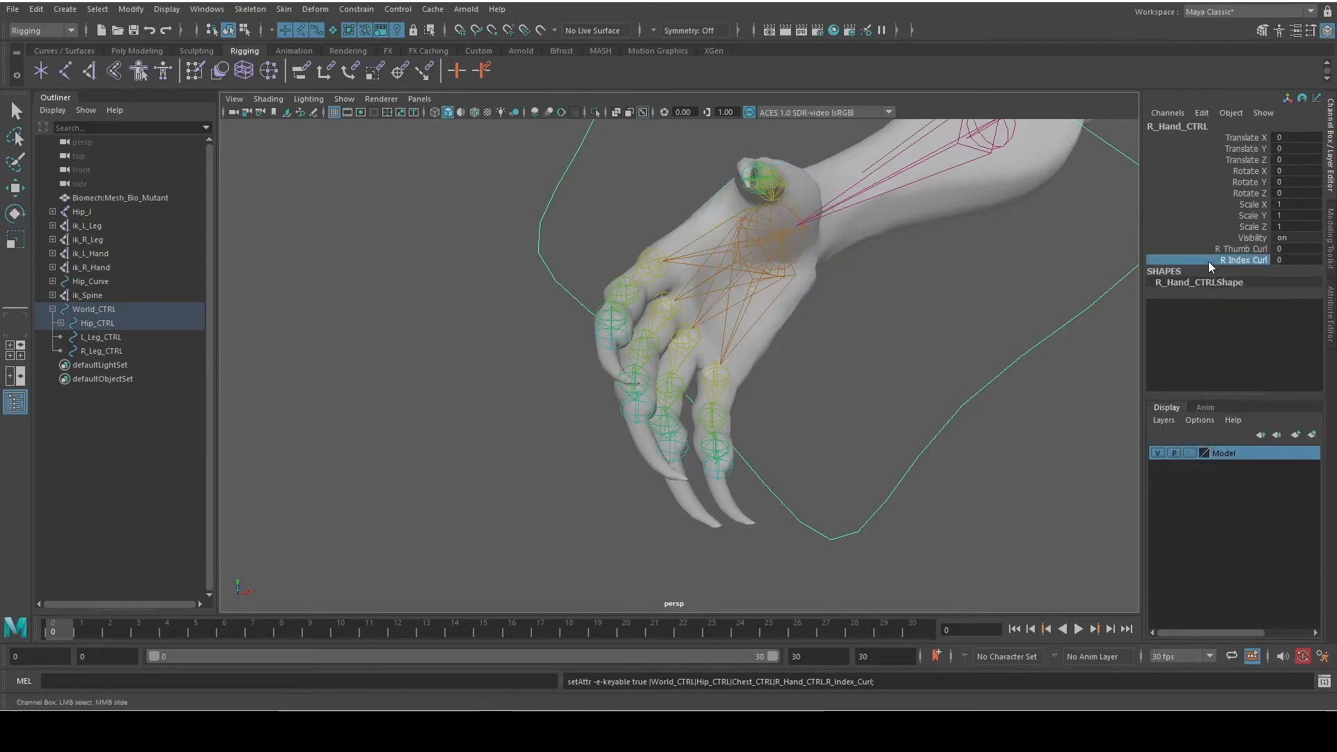
right_click(1231, 257)
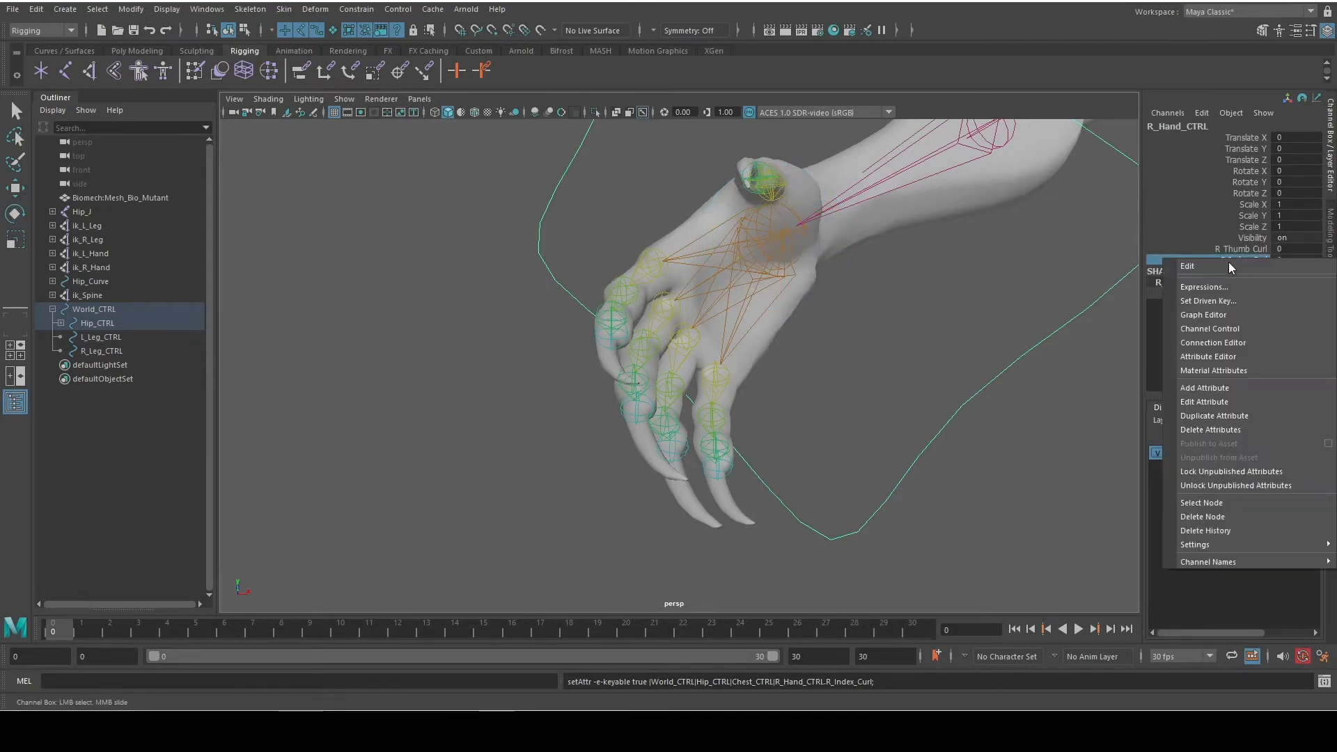
click(1228, 301)
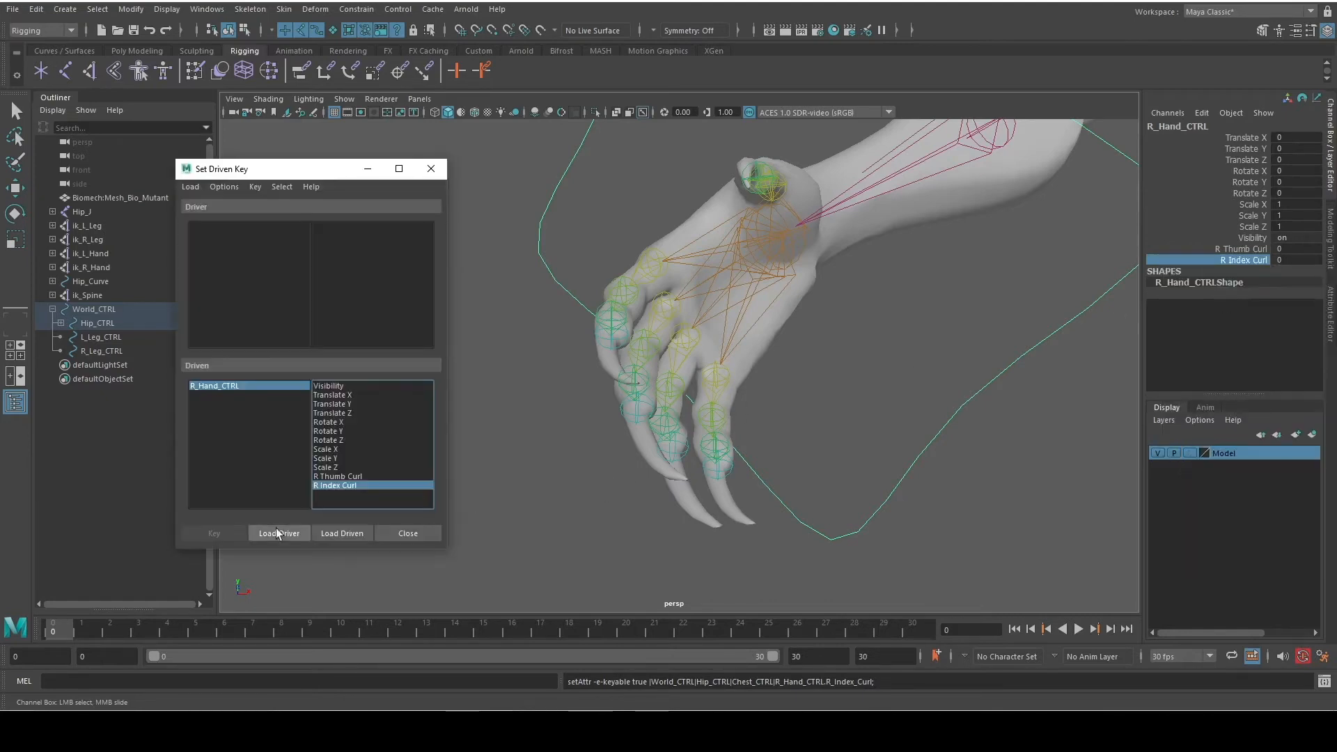
click(301, 534)
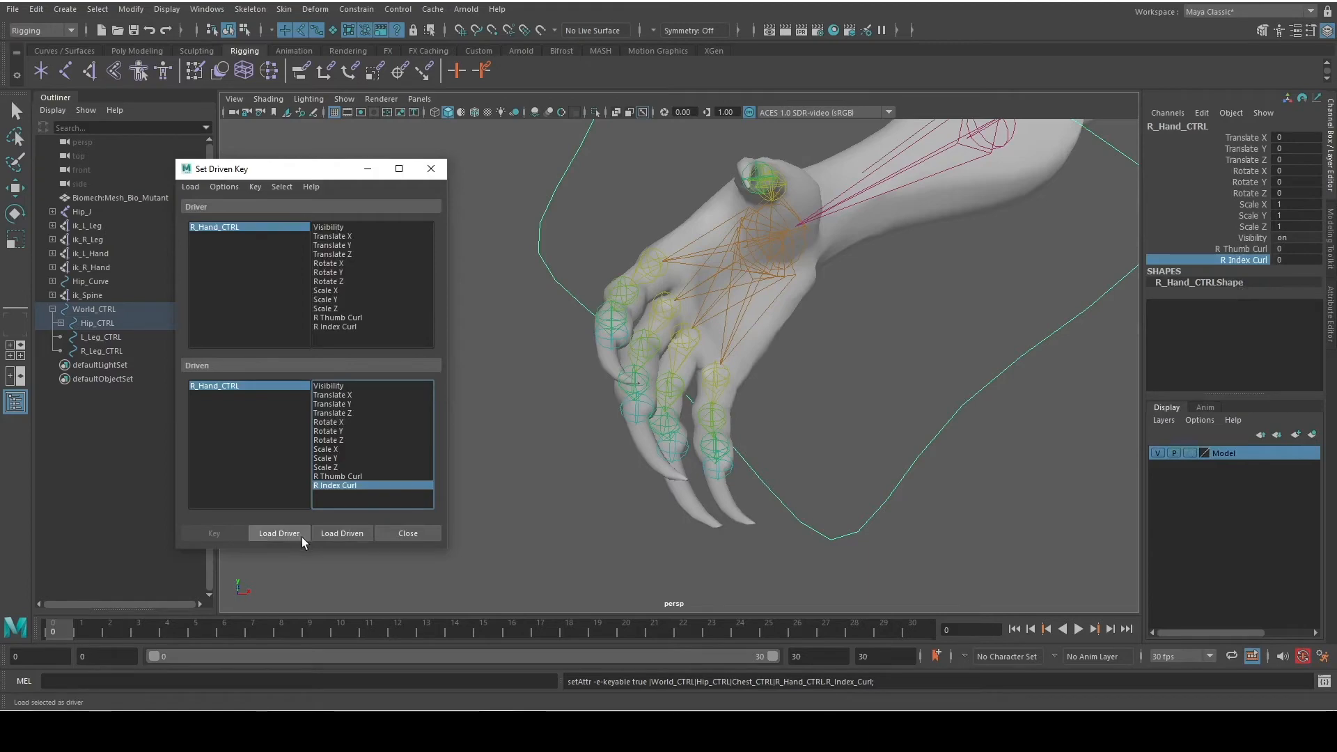
Hide the Model layer, then load R_Index1_J as driven with R Index Curl as the driver attribute
alt+drag(461, 339, 592, 303)
key(e)
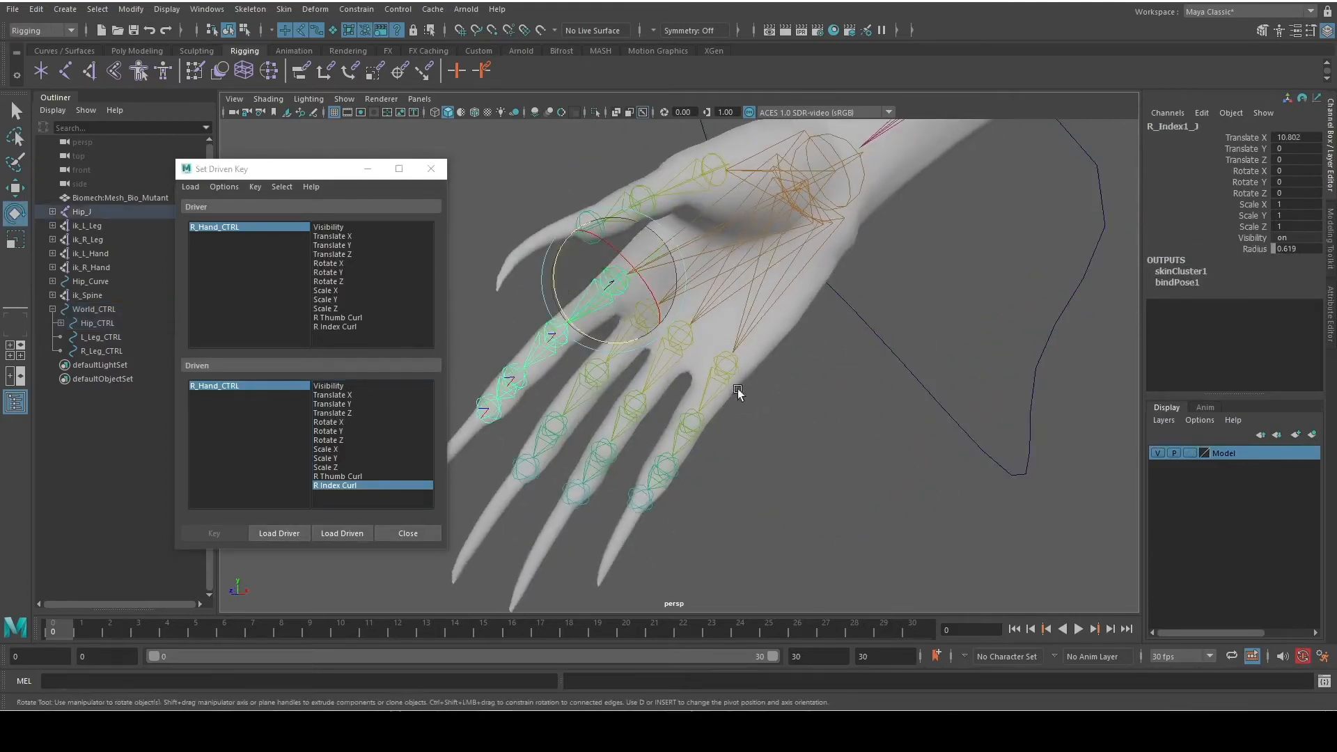
click(1157, 453)
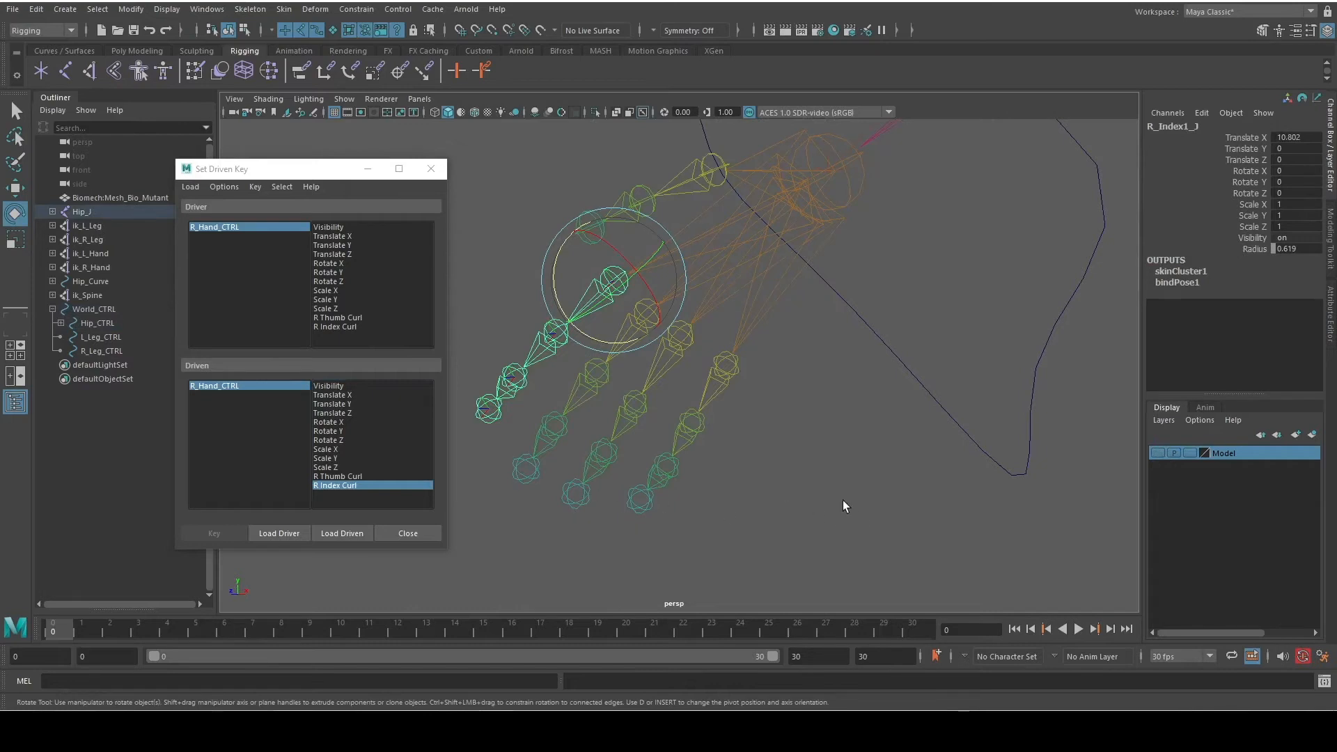
alt+middle_drag(842, 500, 991, 523)
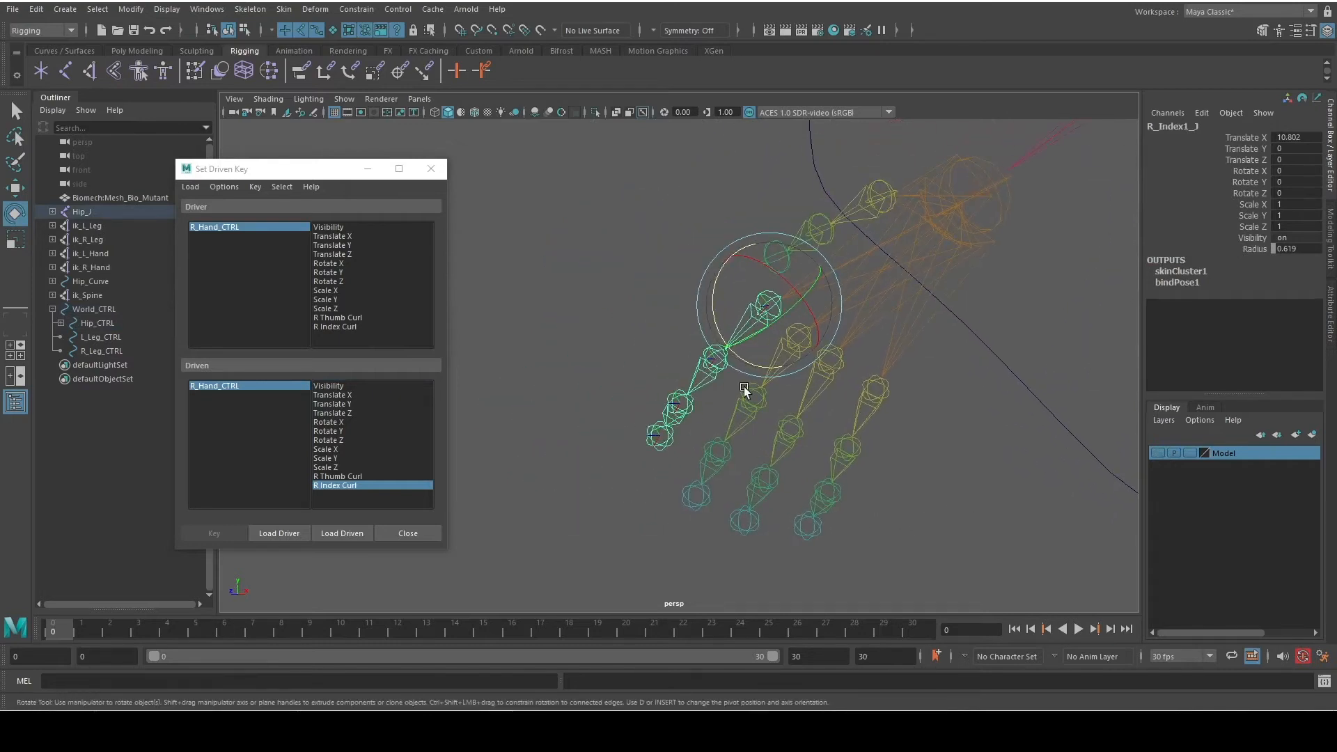
click(343, 533)
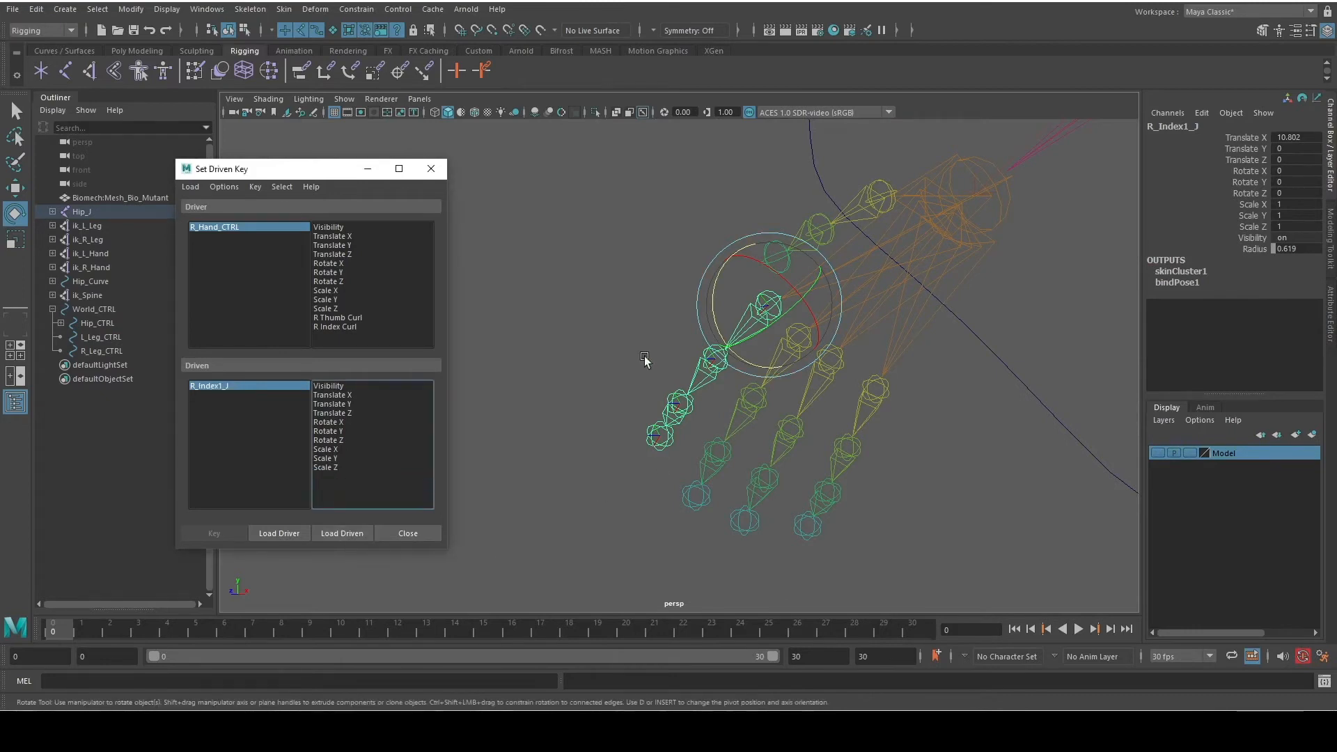
click(353, 327)
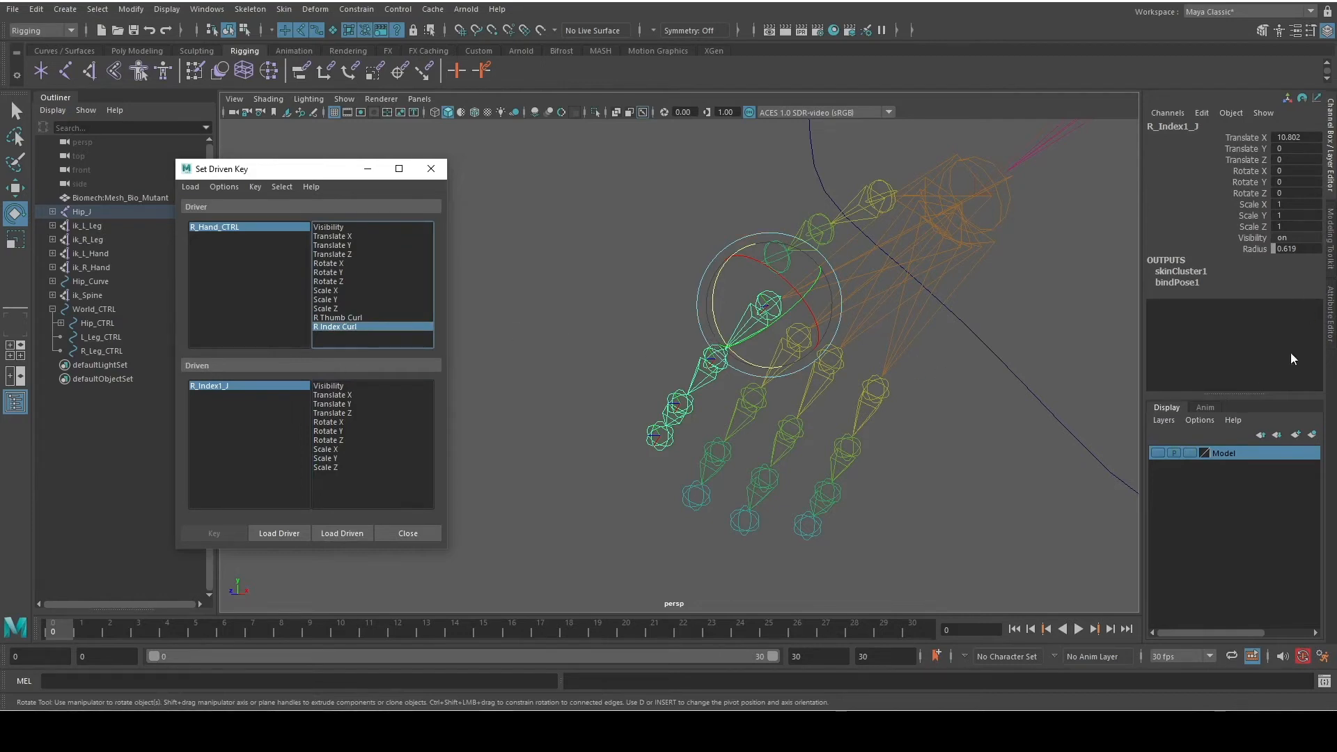
Test-rotate R_Index1_J about its local Y axis to check the finger's curl direction, and undo the rotations
click(1004, 335)
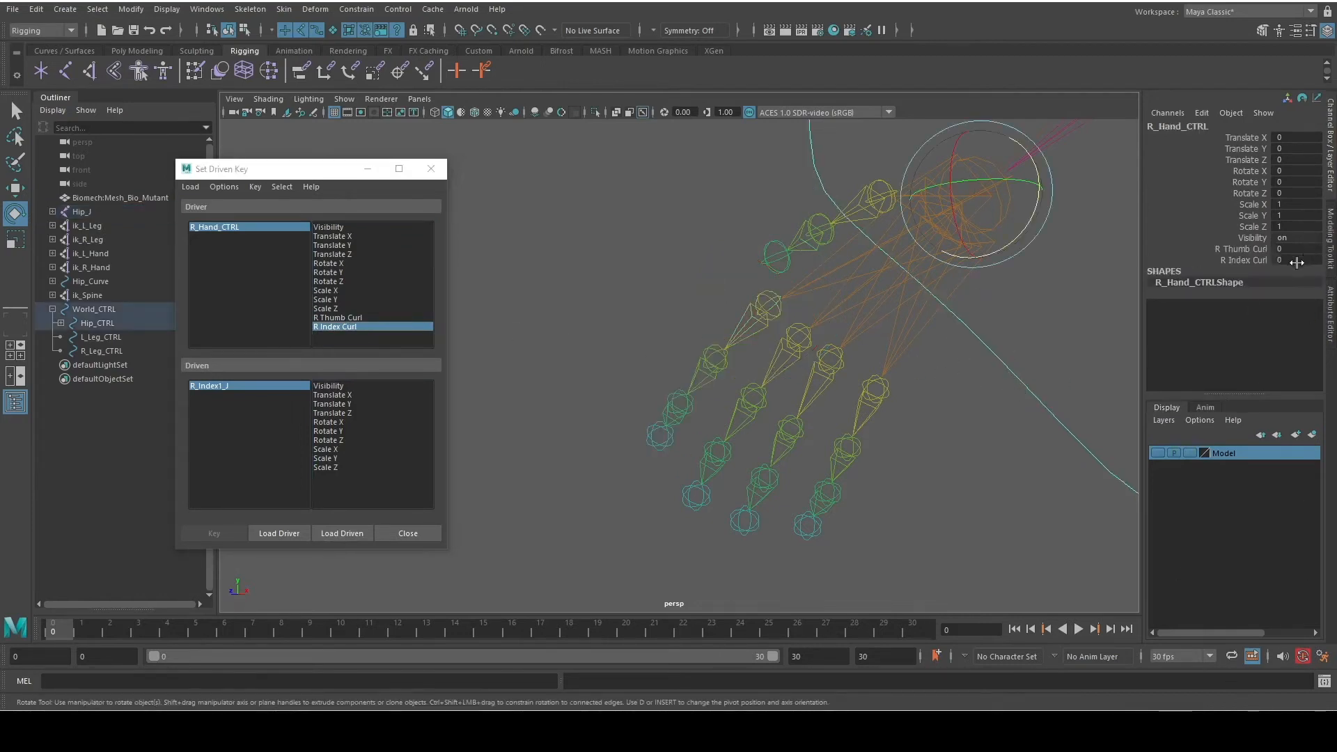
click(750, 322)
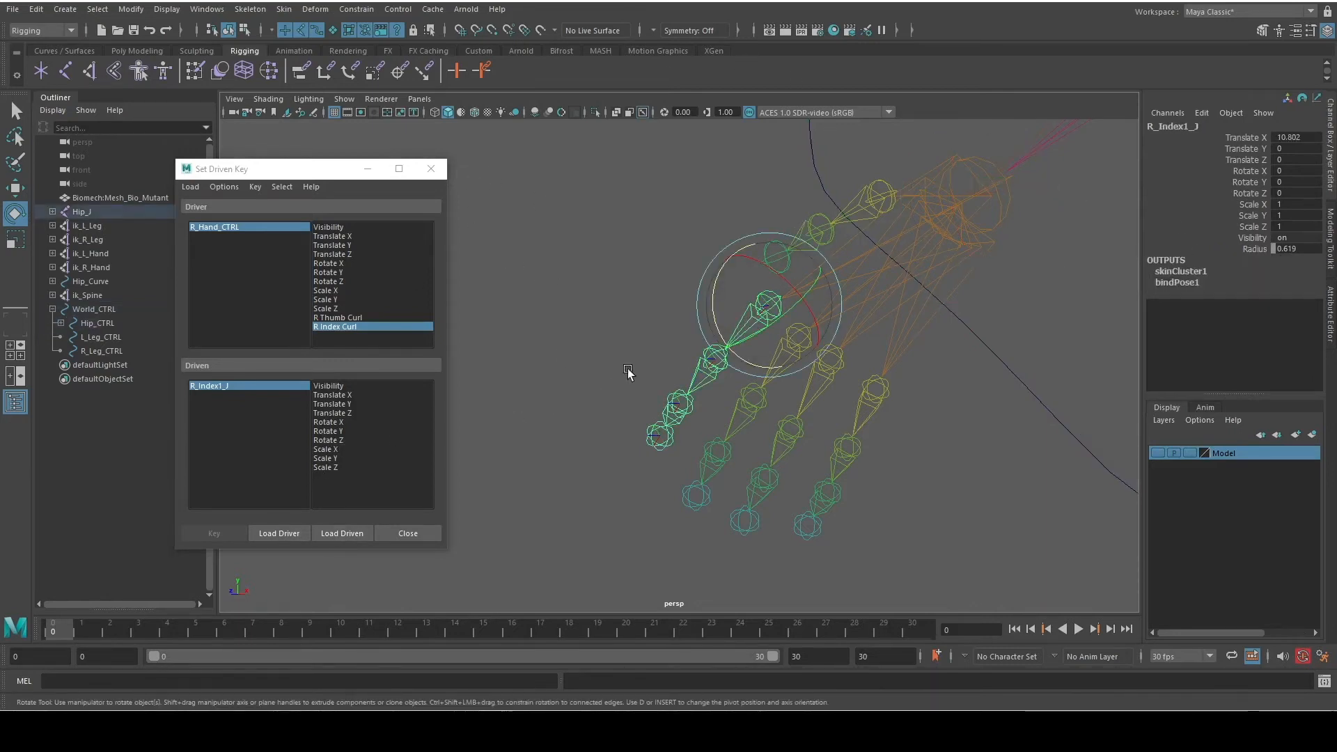
alt+drag(629, 373, 788, 394)
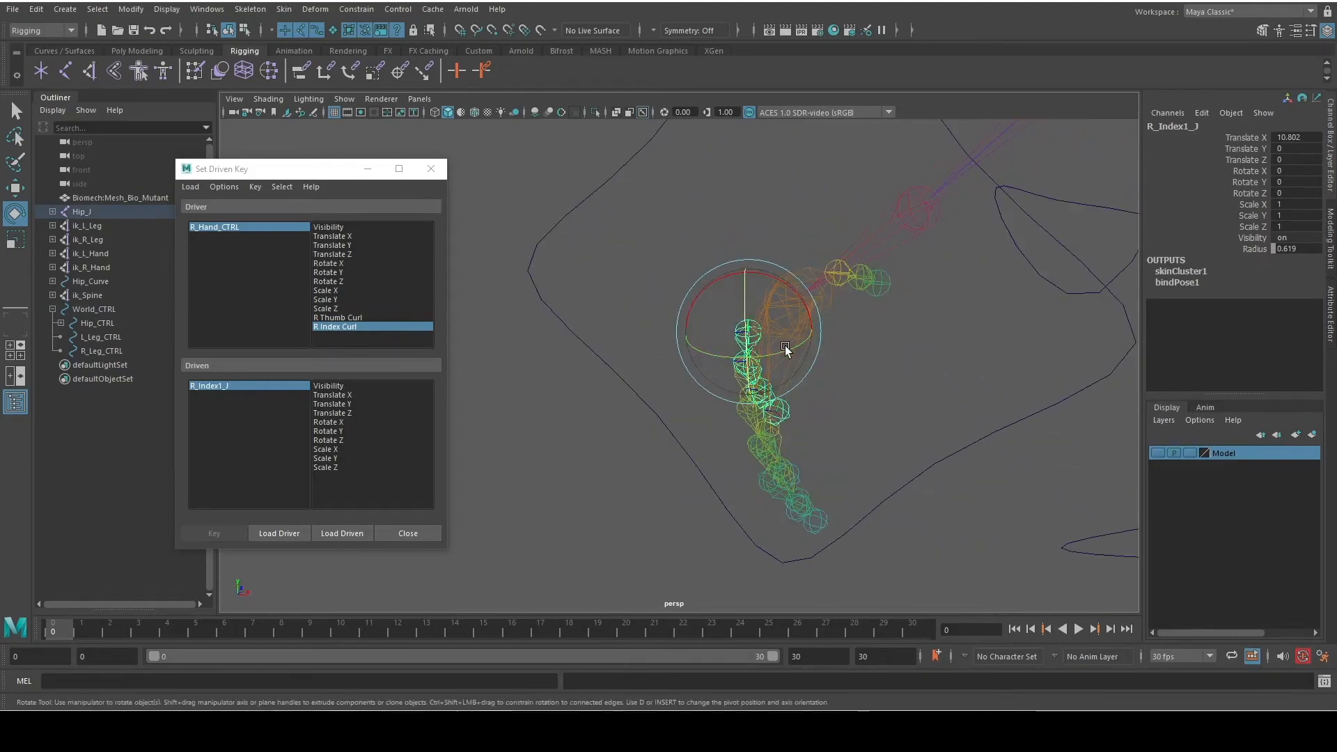
mouse_move(785, 345)
mouse_down()
mouse_move(808, 334)
mouse_move(781, 337)
mouse_move(780, 369)
mouse_up()
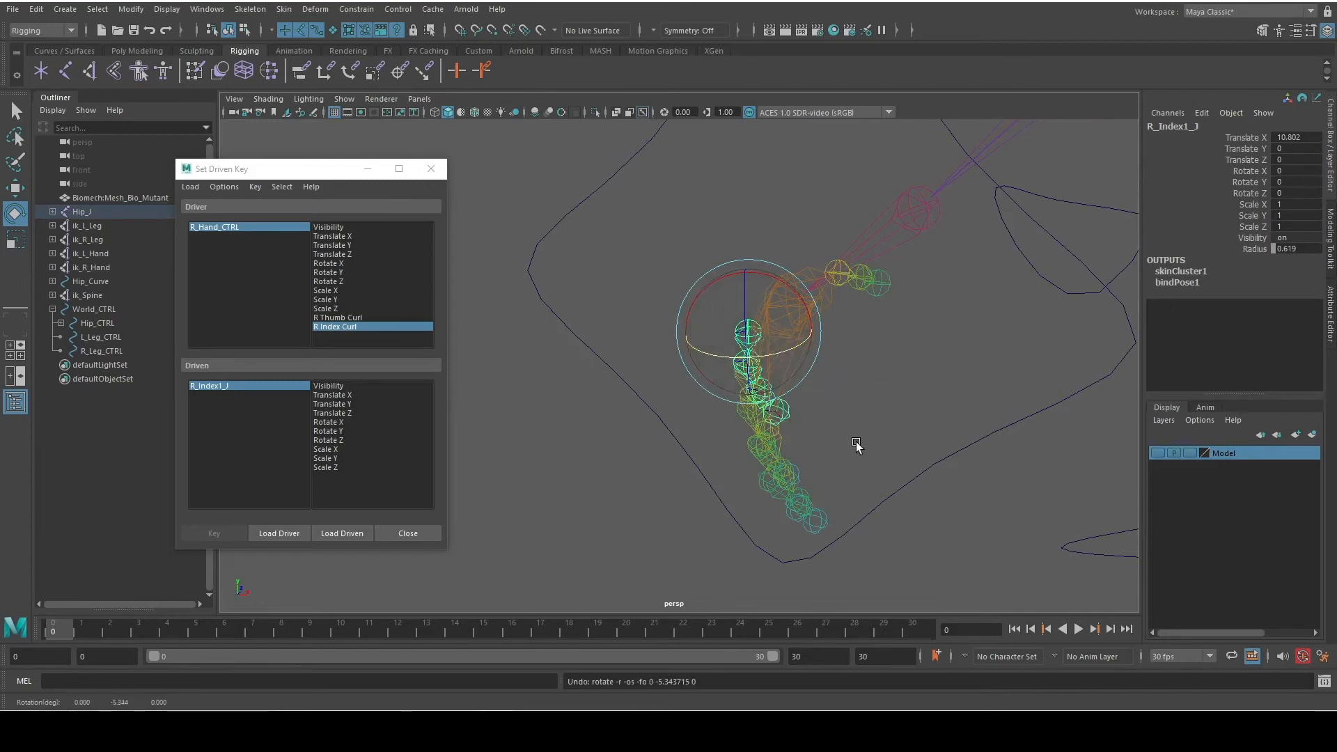
alt+drag(859, 448, 860, 180)
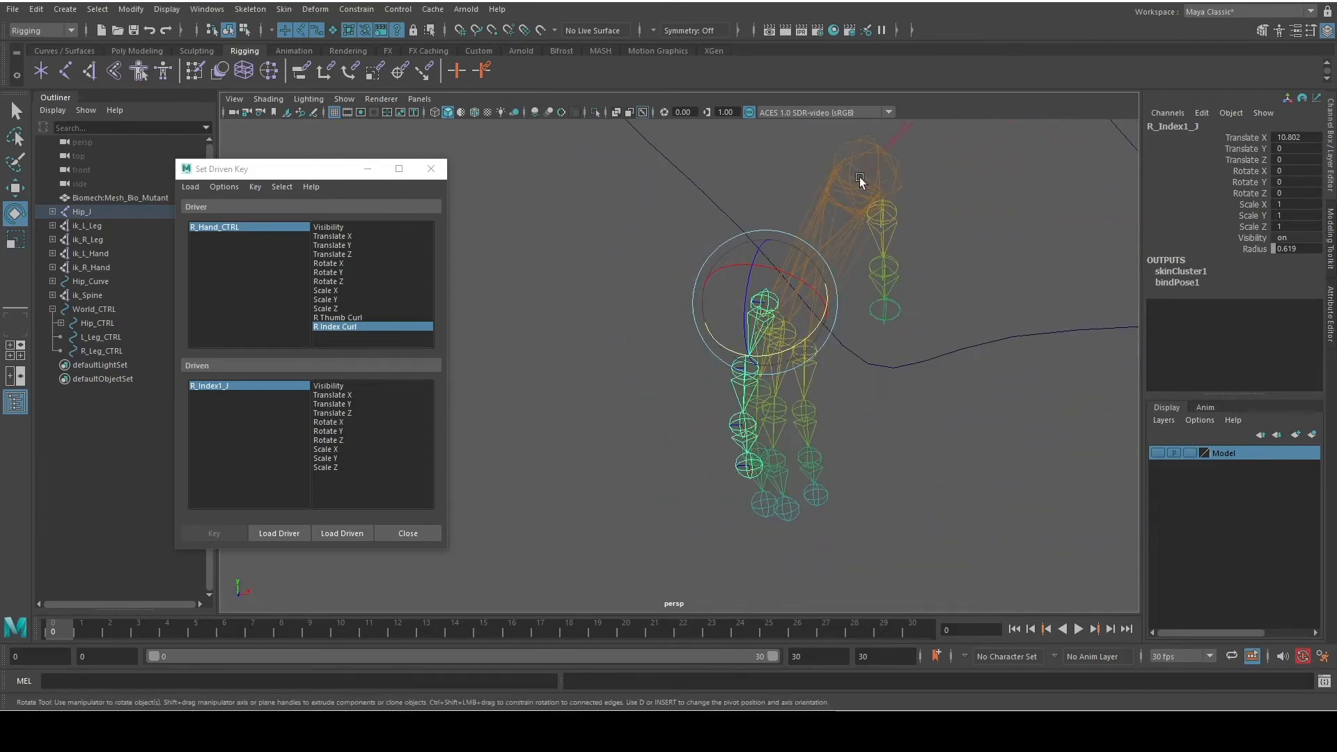
click(926, 392)
alt+drag(944, 421, 740, 187)
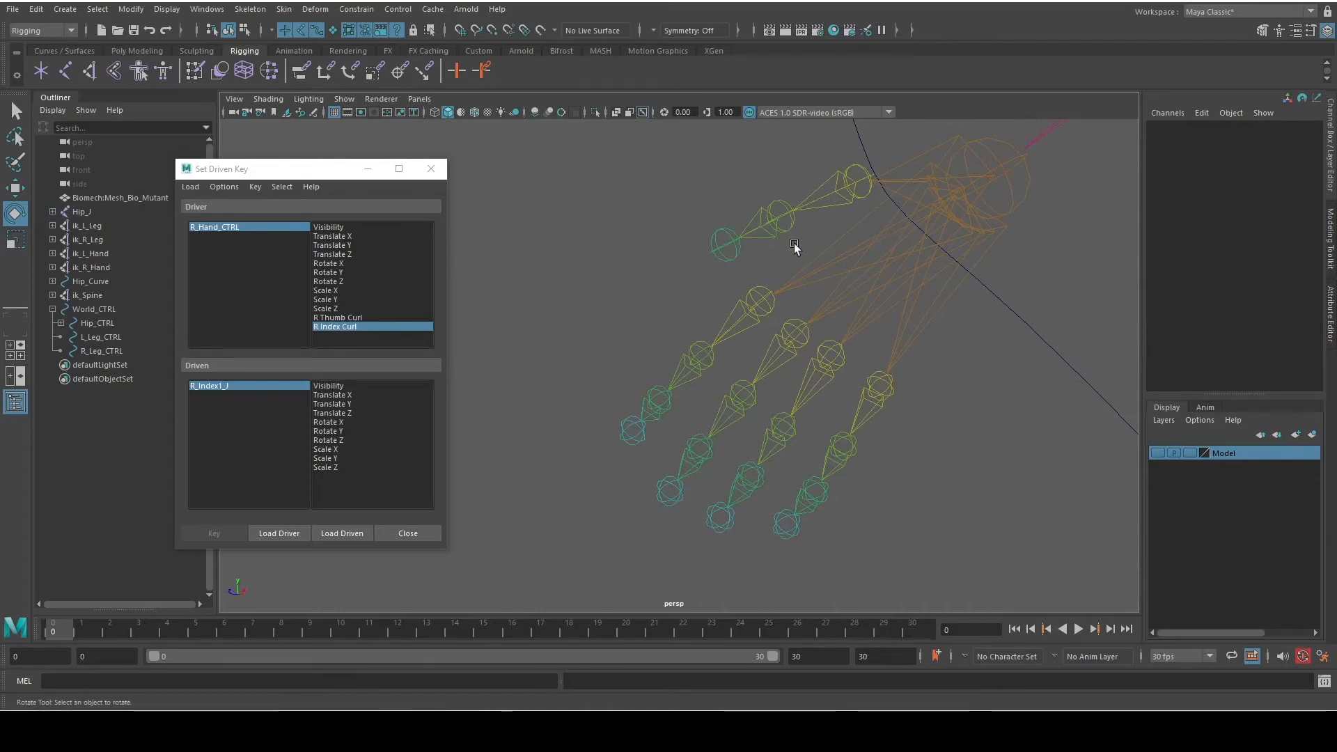
alt+drag(569, 263, 746, 332)
click(763, 328)
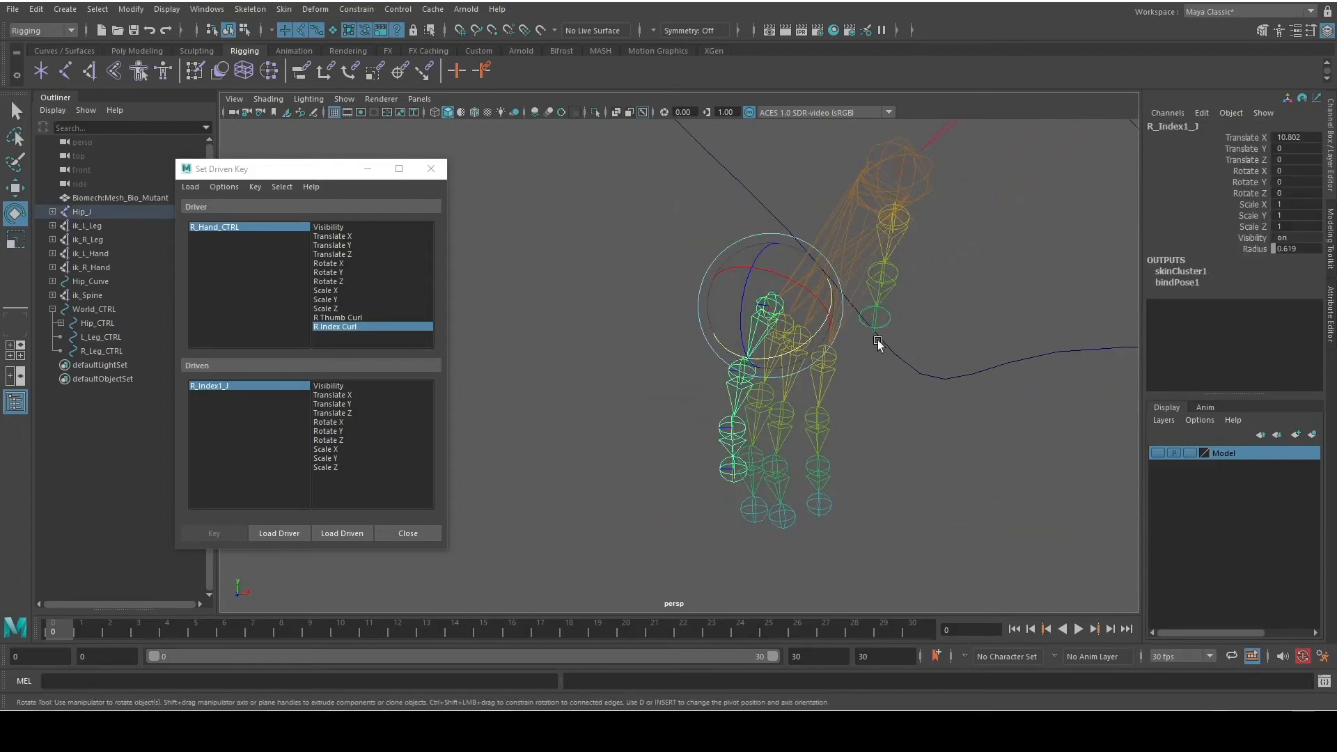
alt+drag(877, 426, 789, 414)
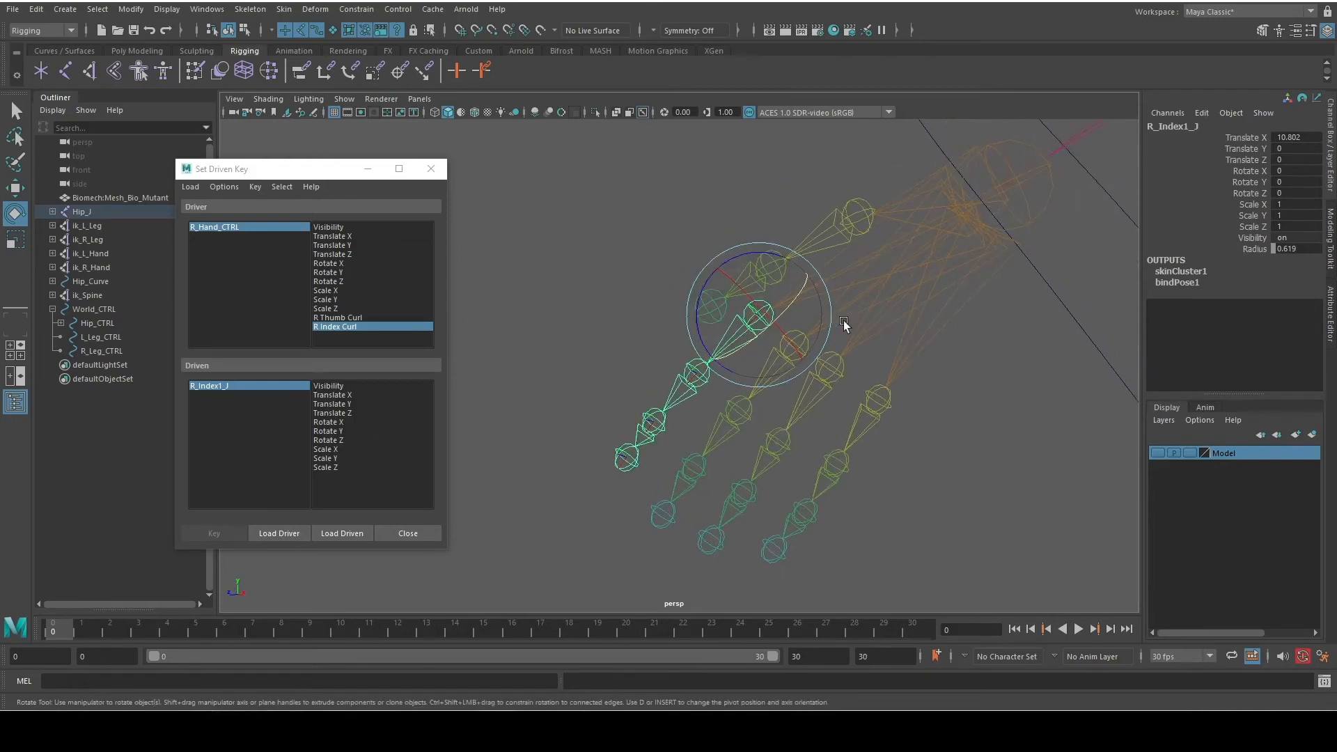
drag(792, 307, 800, 293)
key(ctrl+z)
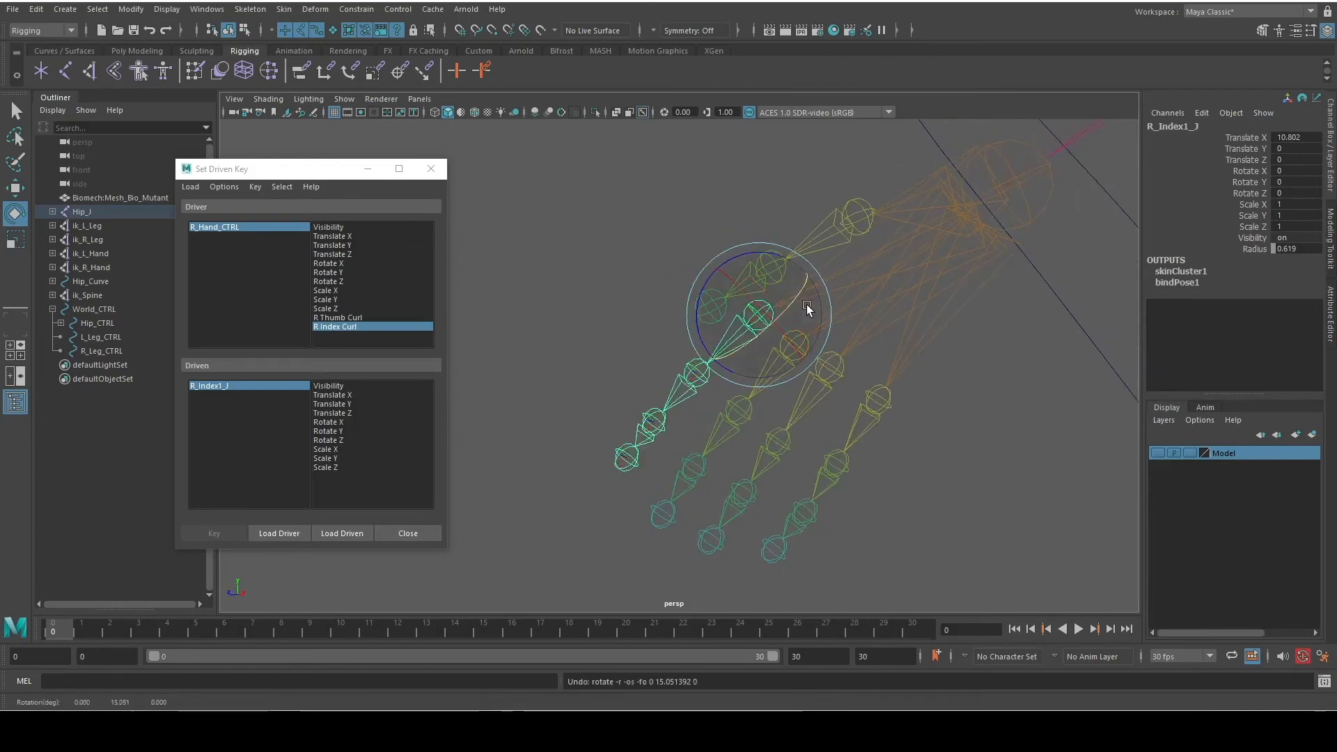
Set a driven key on Rotate Y of R_Index1_J with R Index Curl at 0
alt+drag(822, 534, 895, 519)
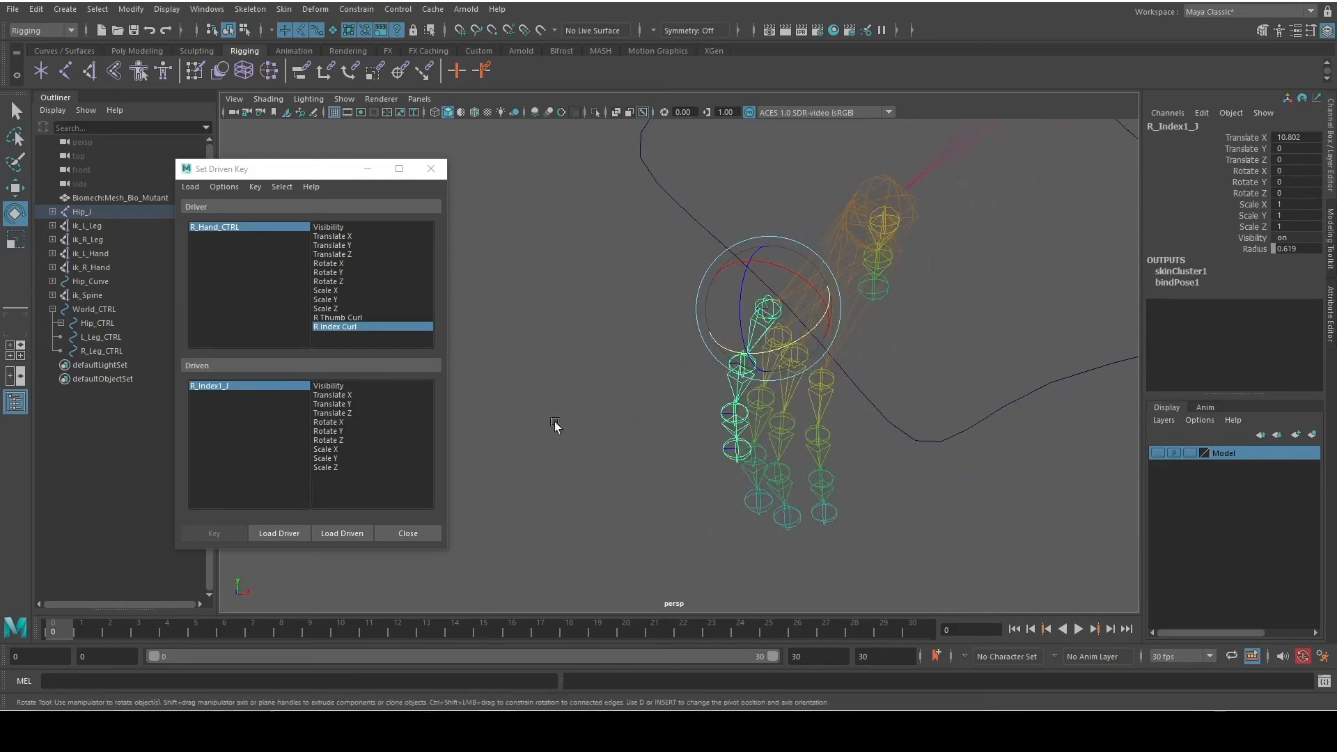
click(341, 431)
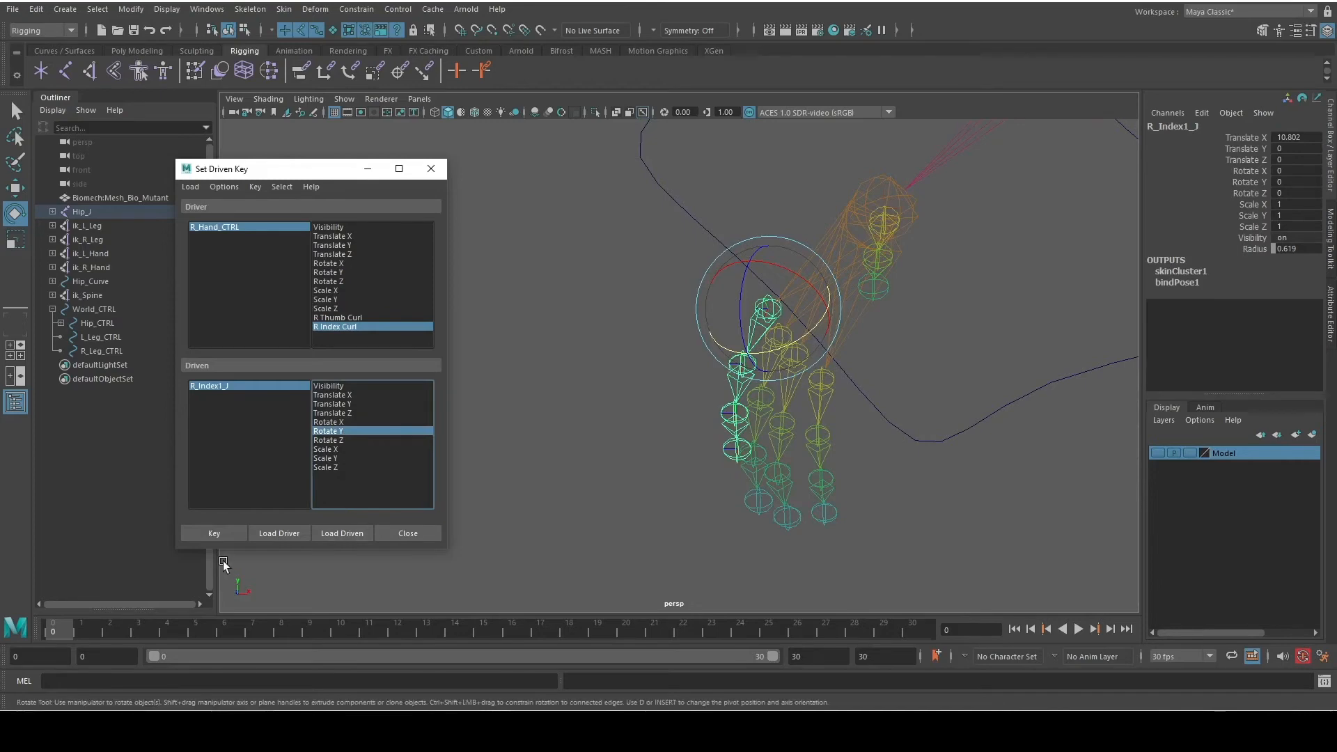
click(216, 533)
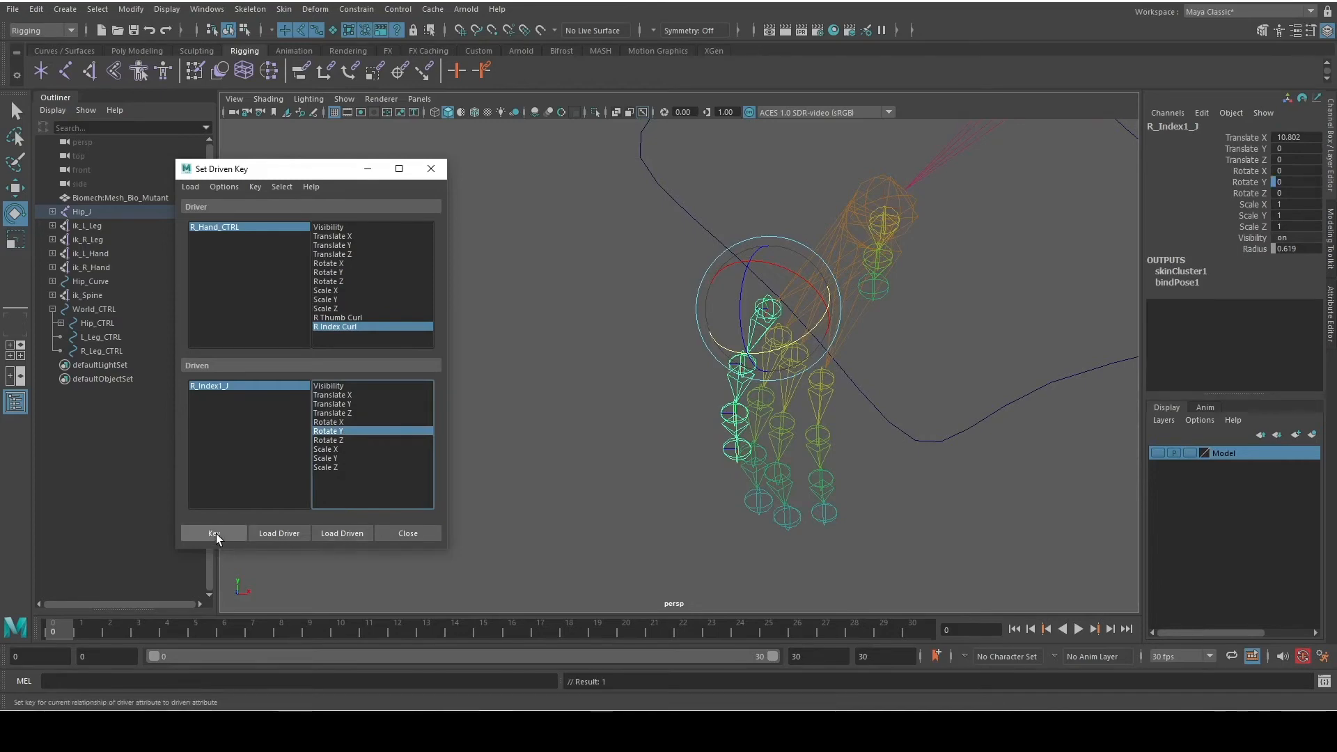
Load R_Index2_J as driven and key its Rotate Y against R Index Curl at 0
alt+drag(603, 441, 674, 383)
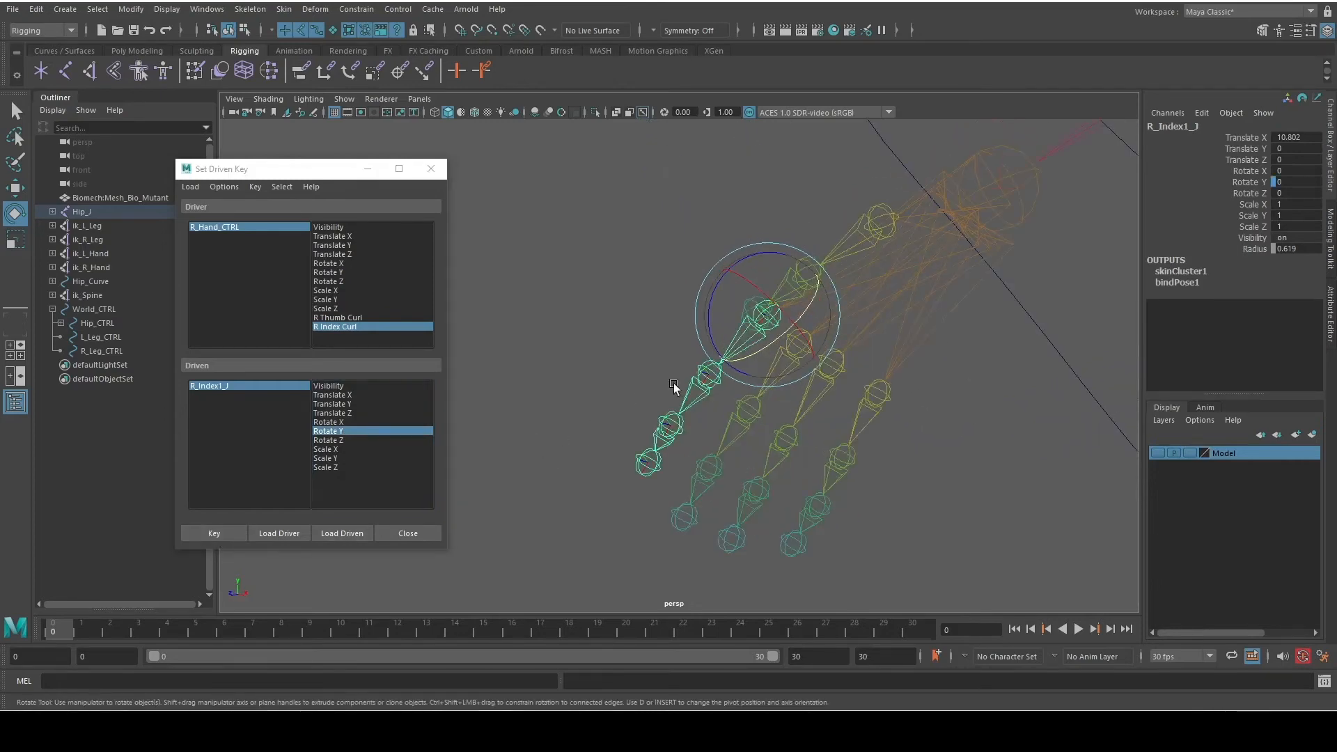
key(Down)
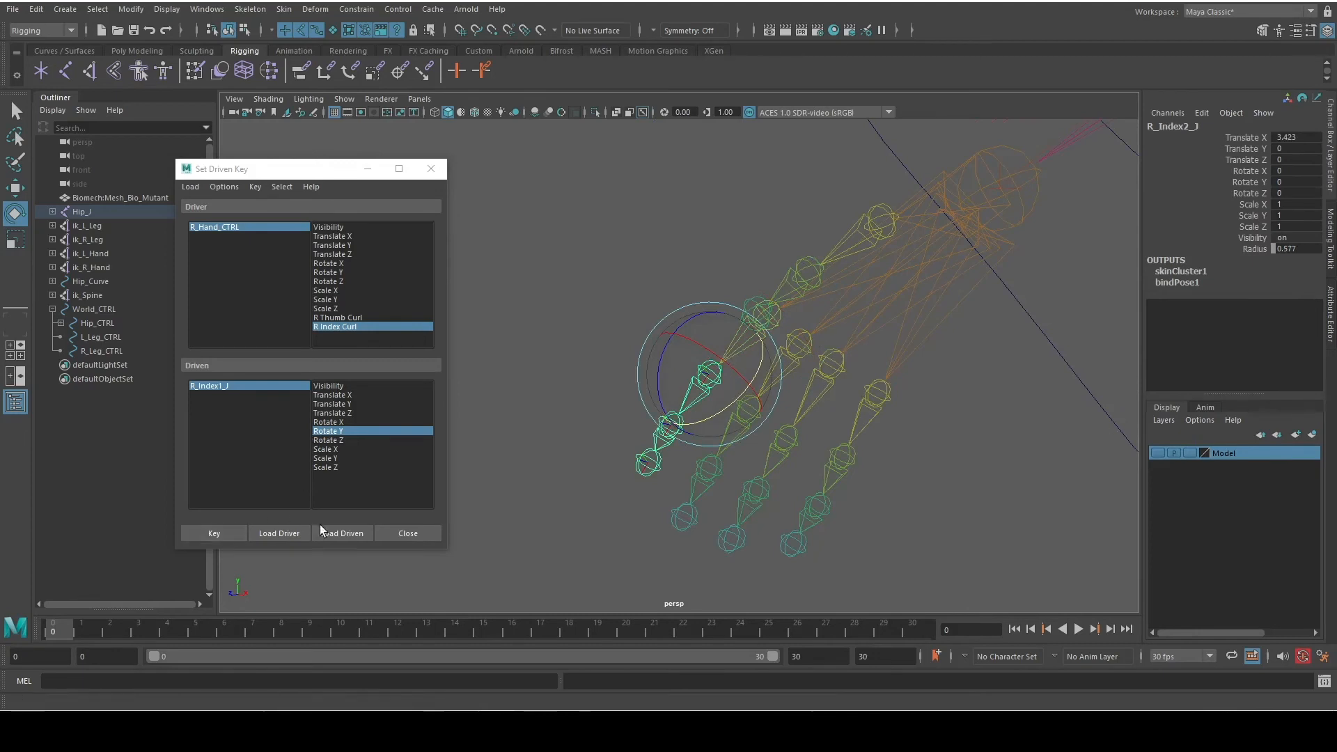
click(341, 533)
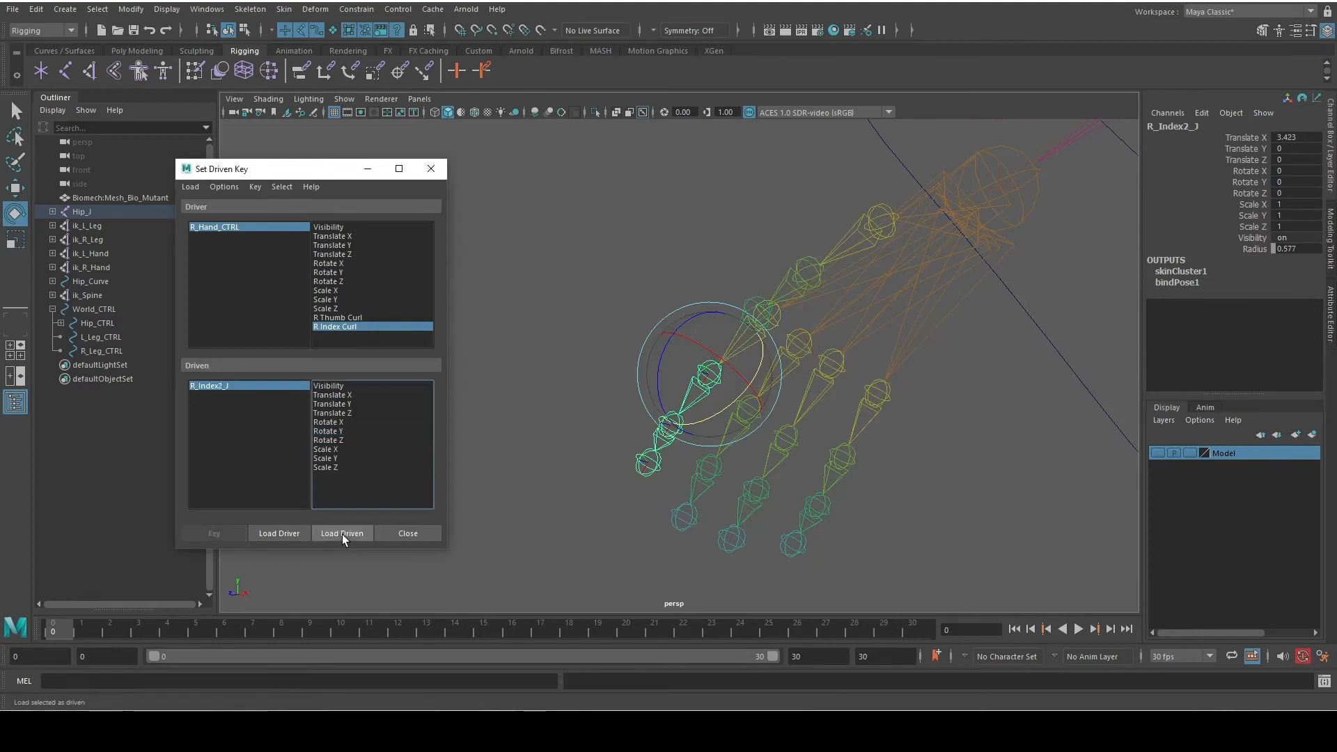
click(344, 430)
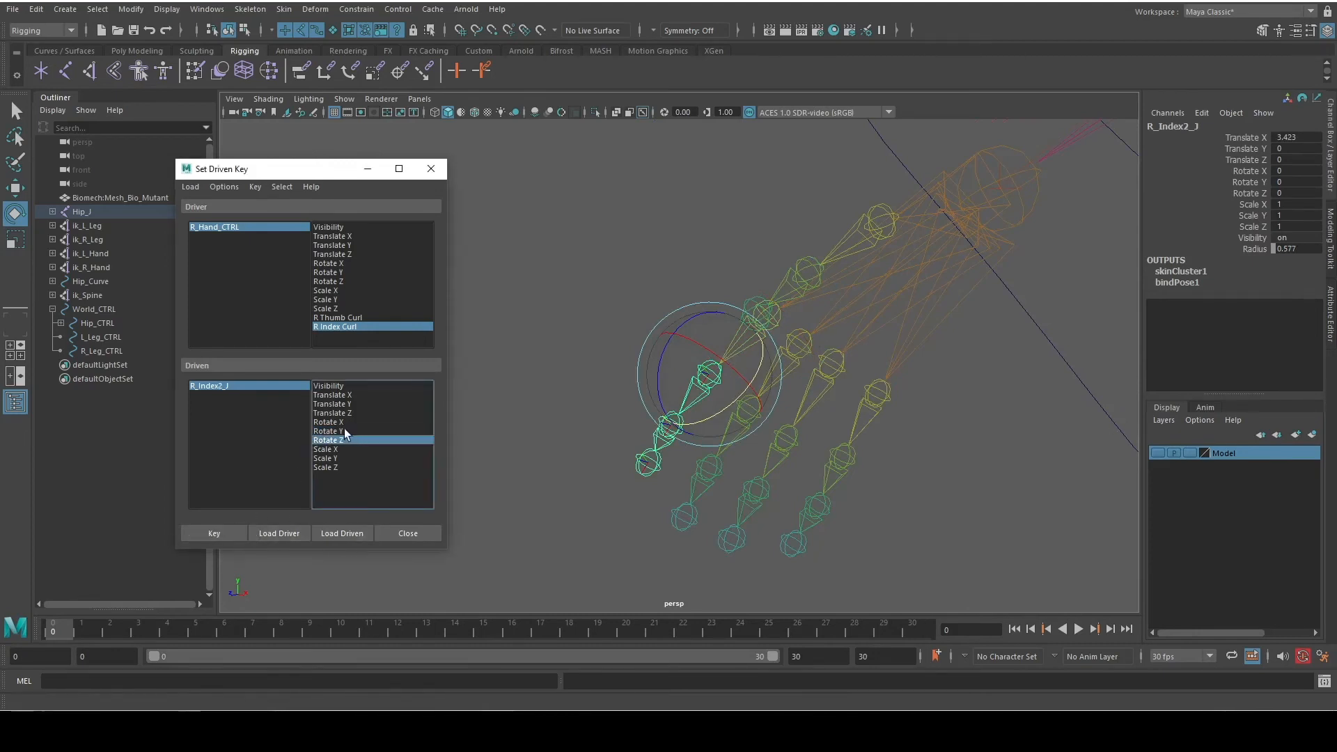
click(202, 532)
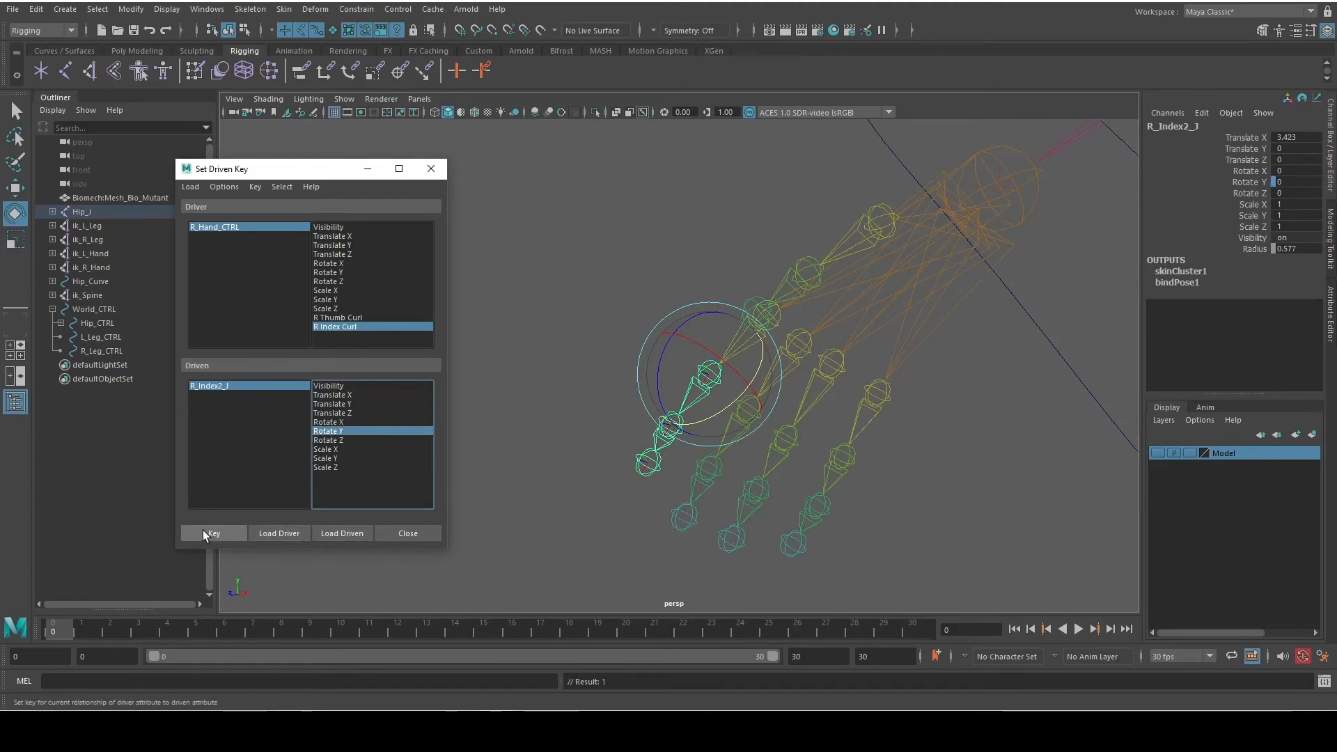
Load R_Index3_J as driven and key its Rotate Y against R Index Curl at 0
click(675, 306)
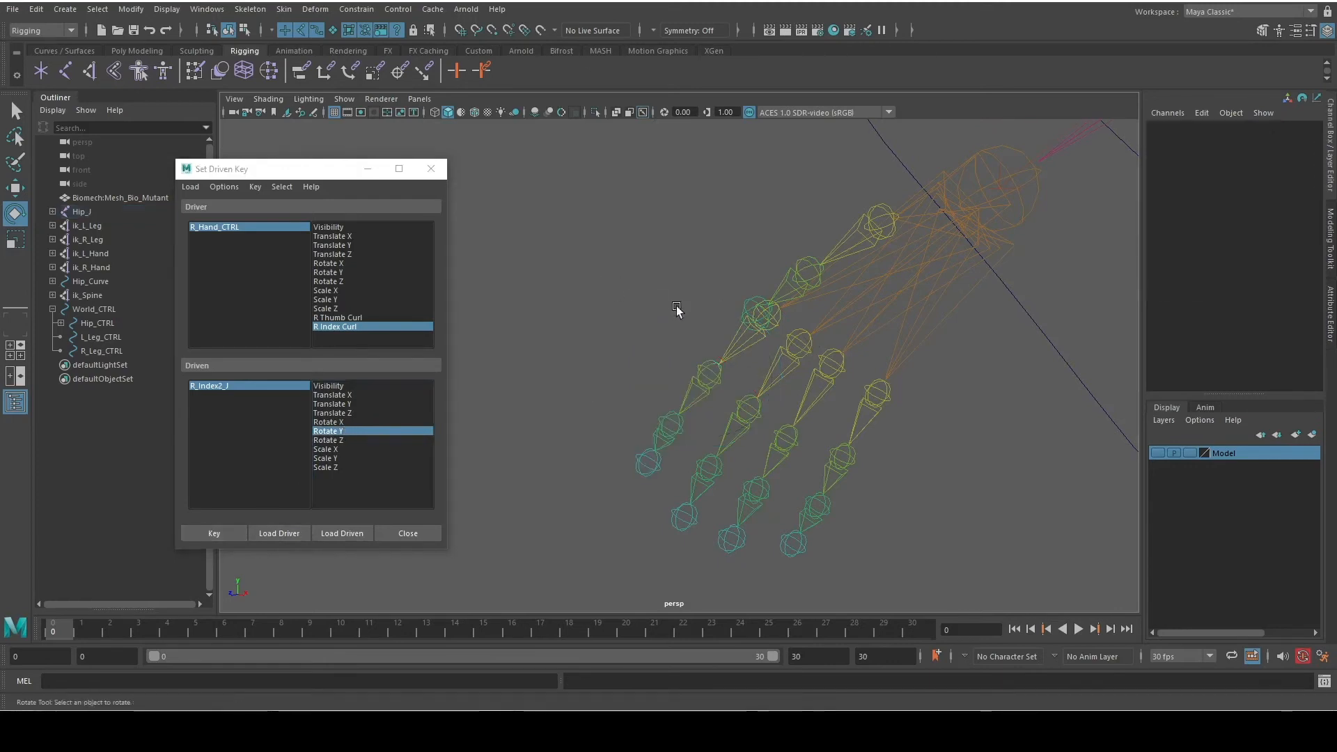
click(731, 348)
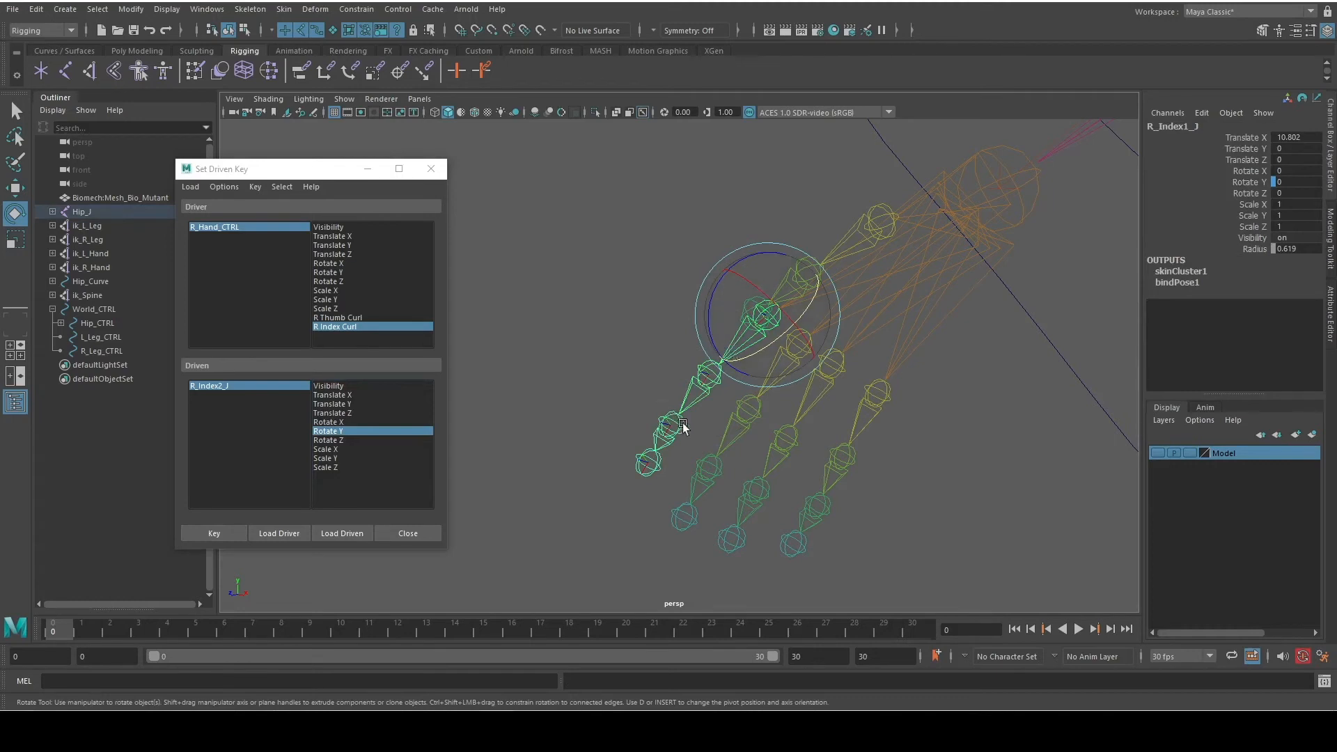
click(661, 440)
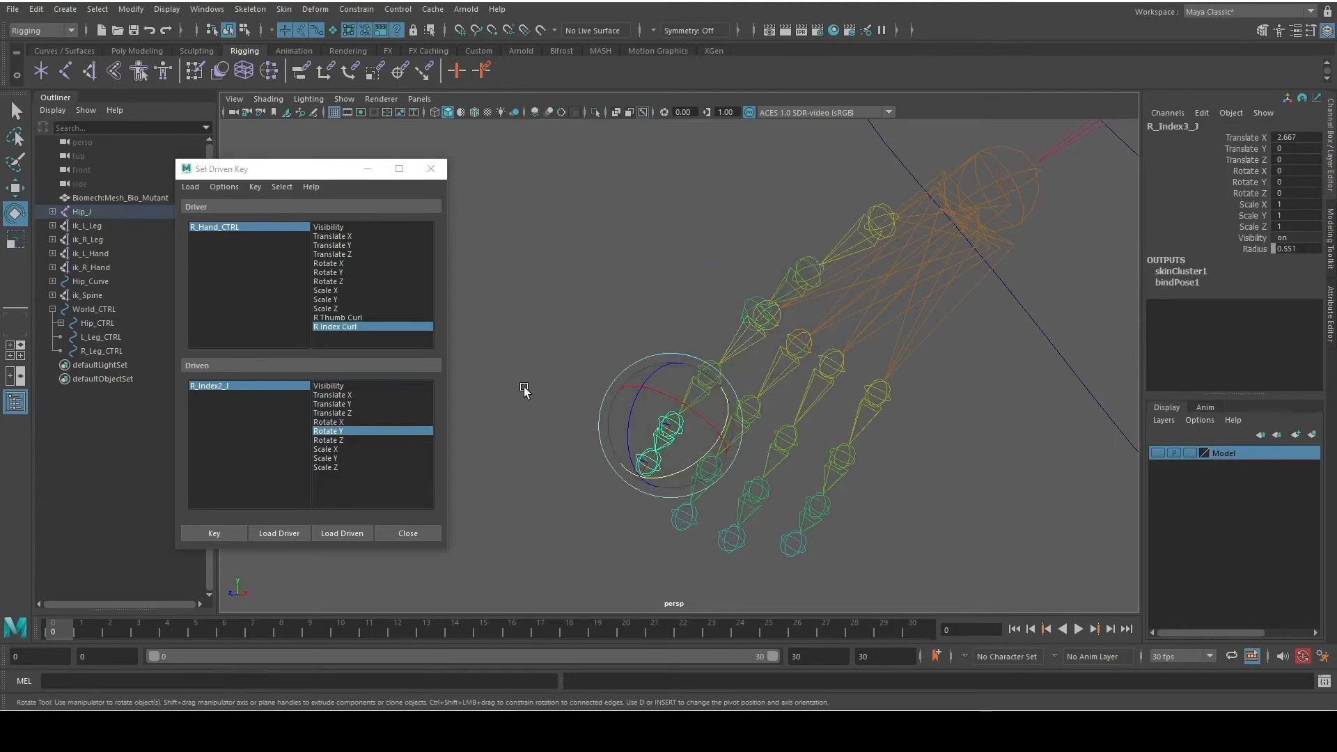
click(336, 533)
click(334, 432)
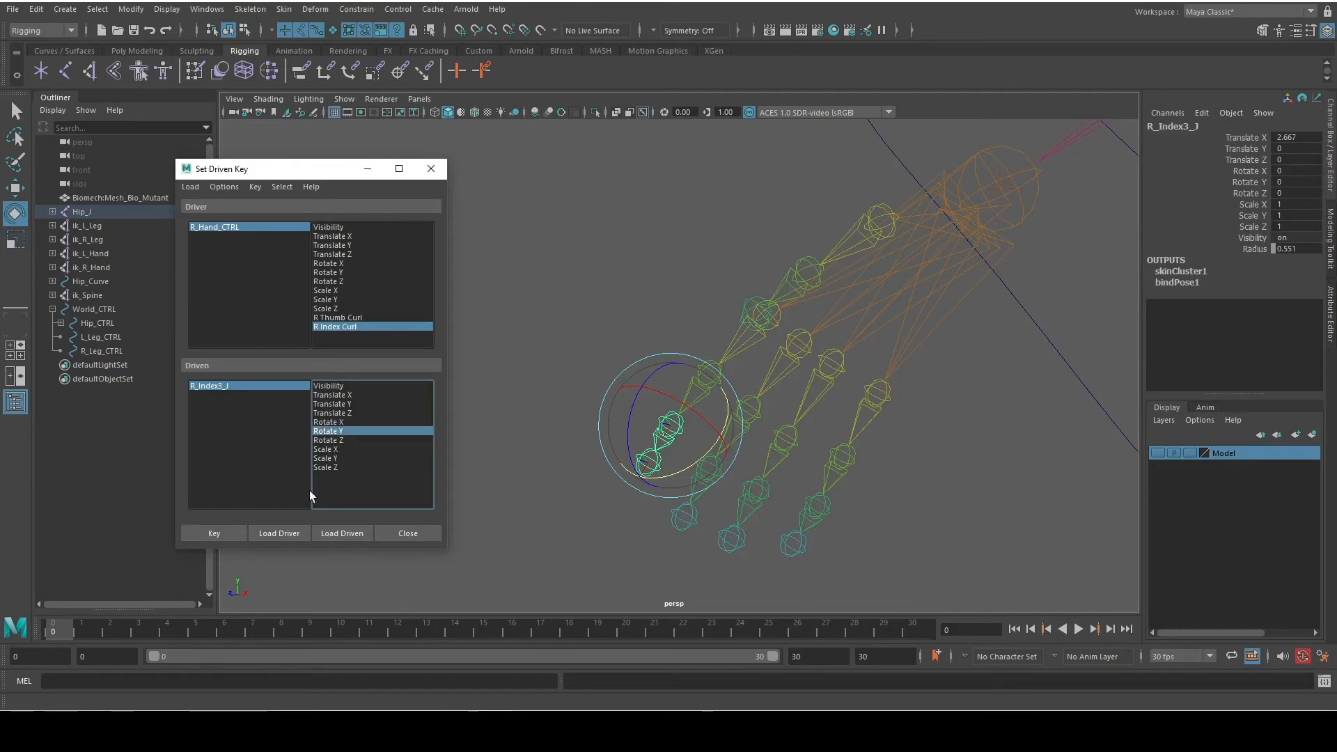
click(229, 531)
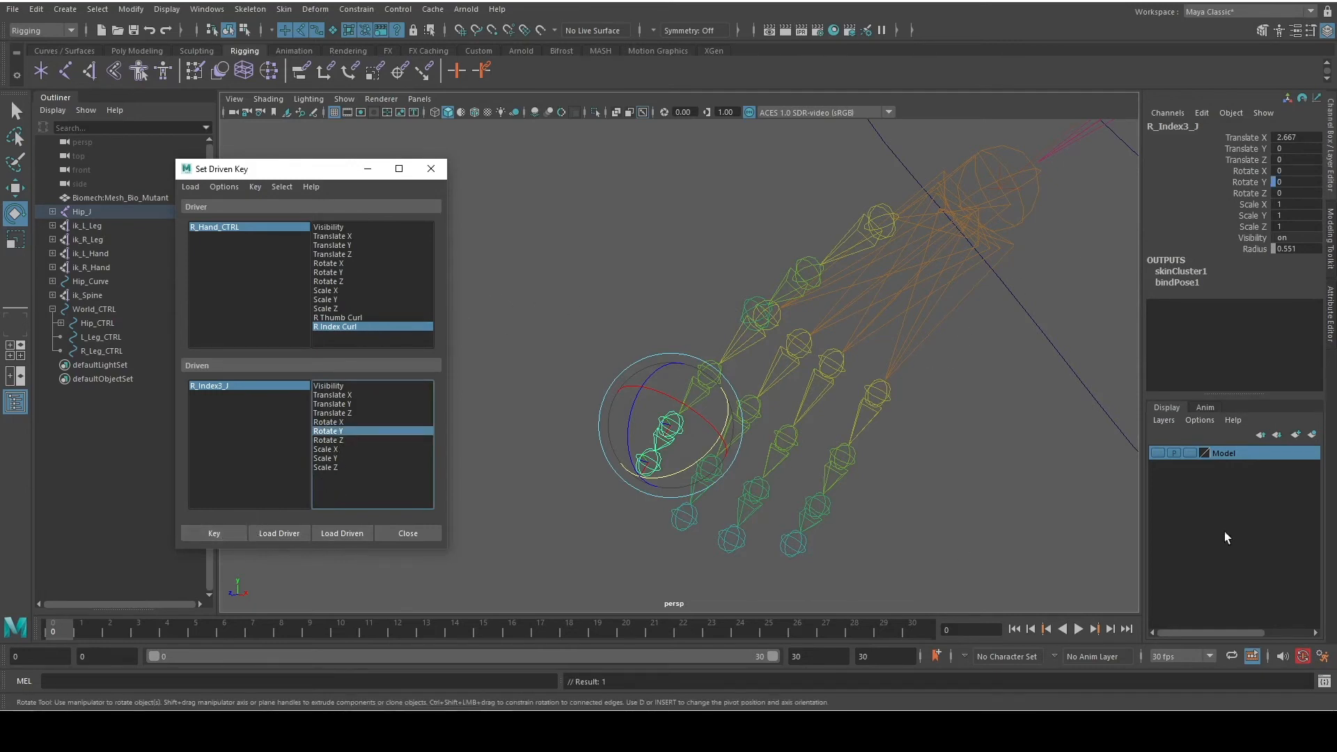
Select R_Hand_CTRL and set its R Index Curl attribute to -1
click(1048, 342)
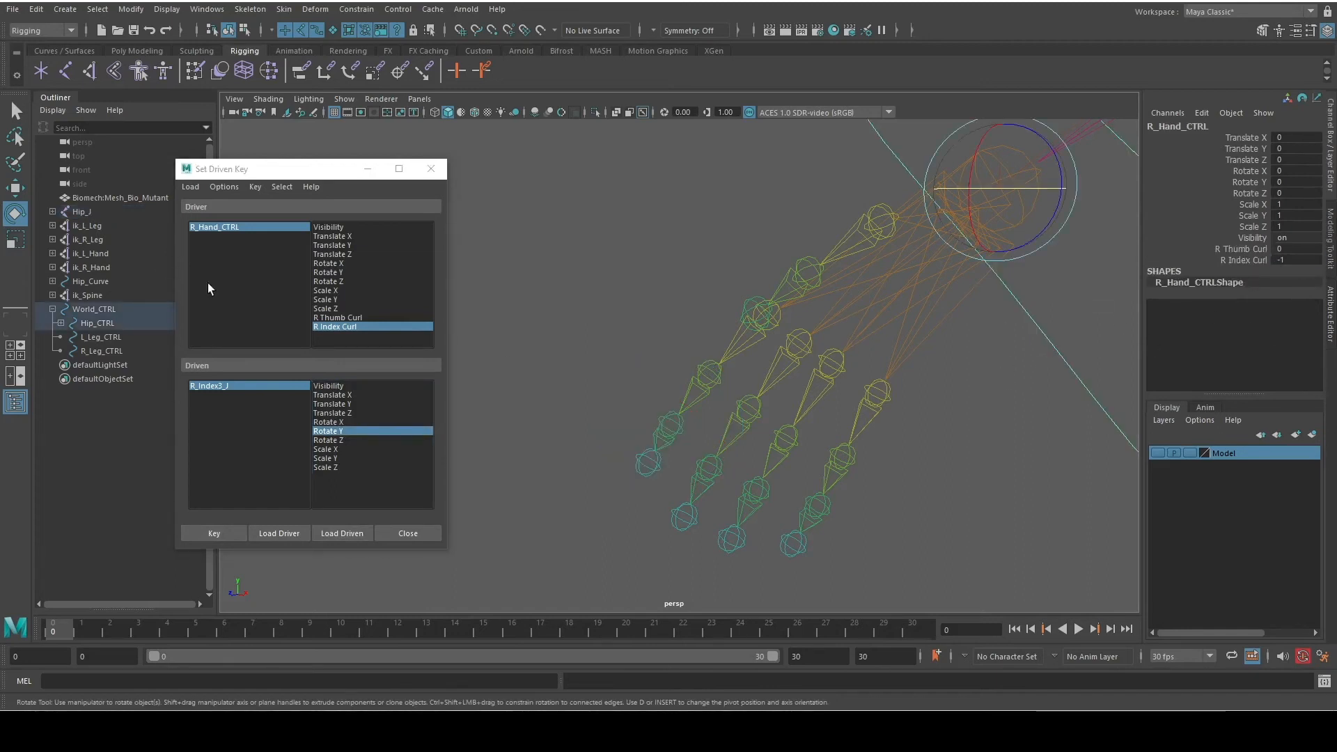
alt+drag(576, 382, 696, 379)
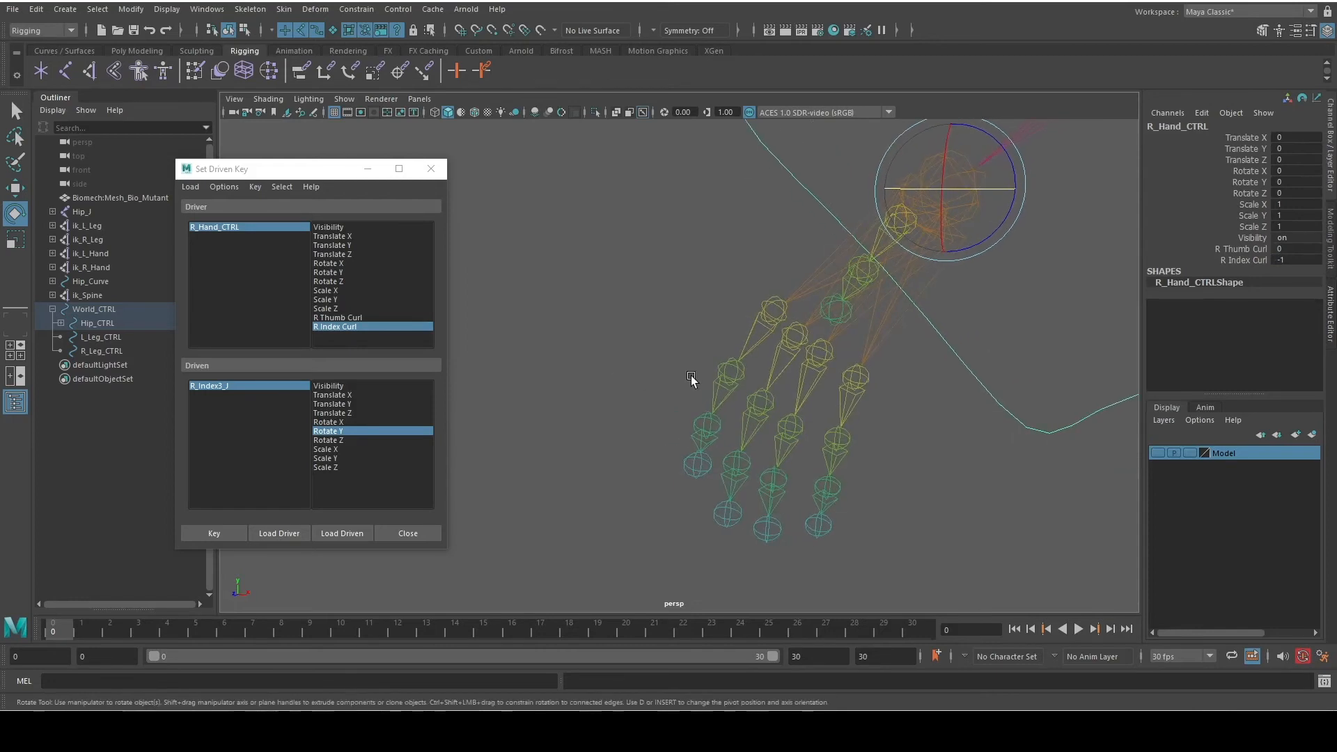
click(728, 393)
click(721, 398)
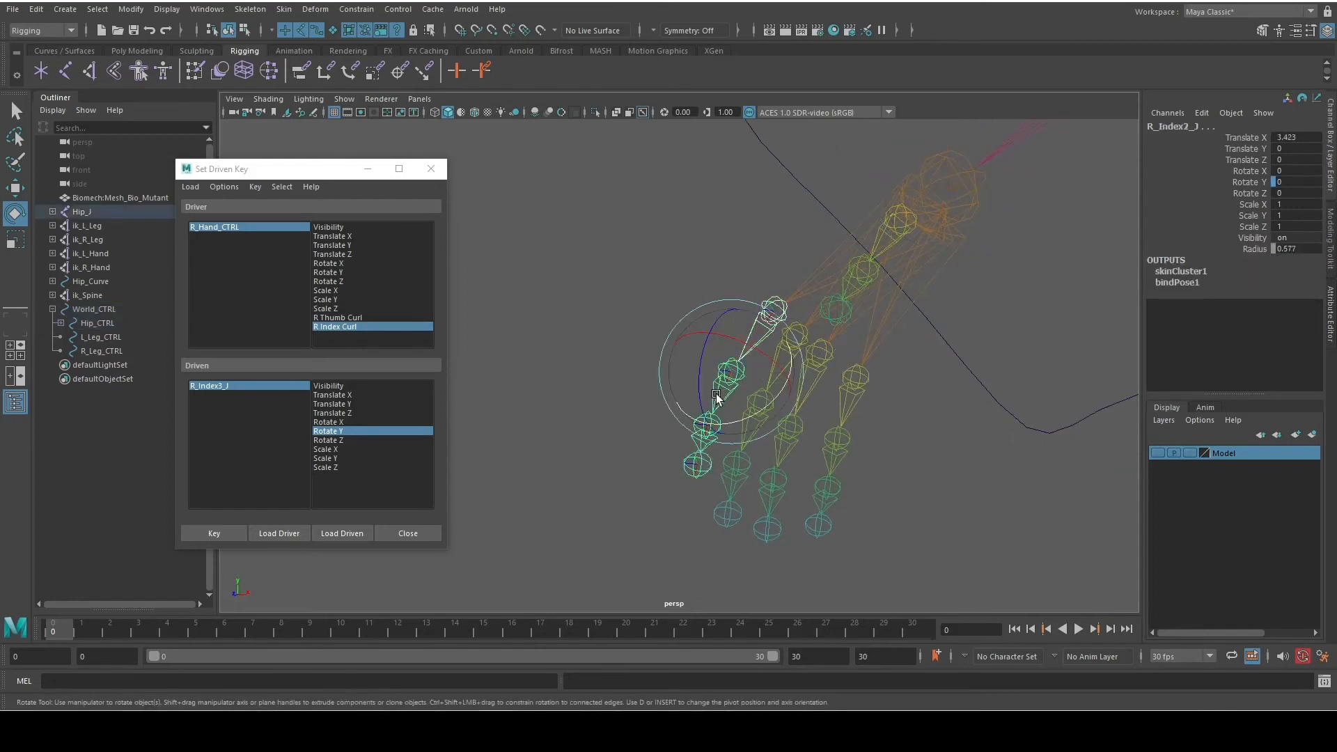
click(699, 460)
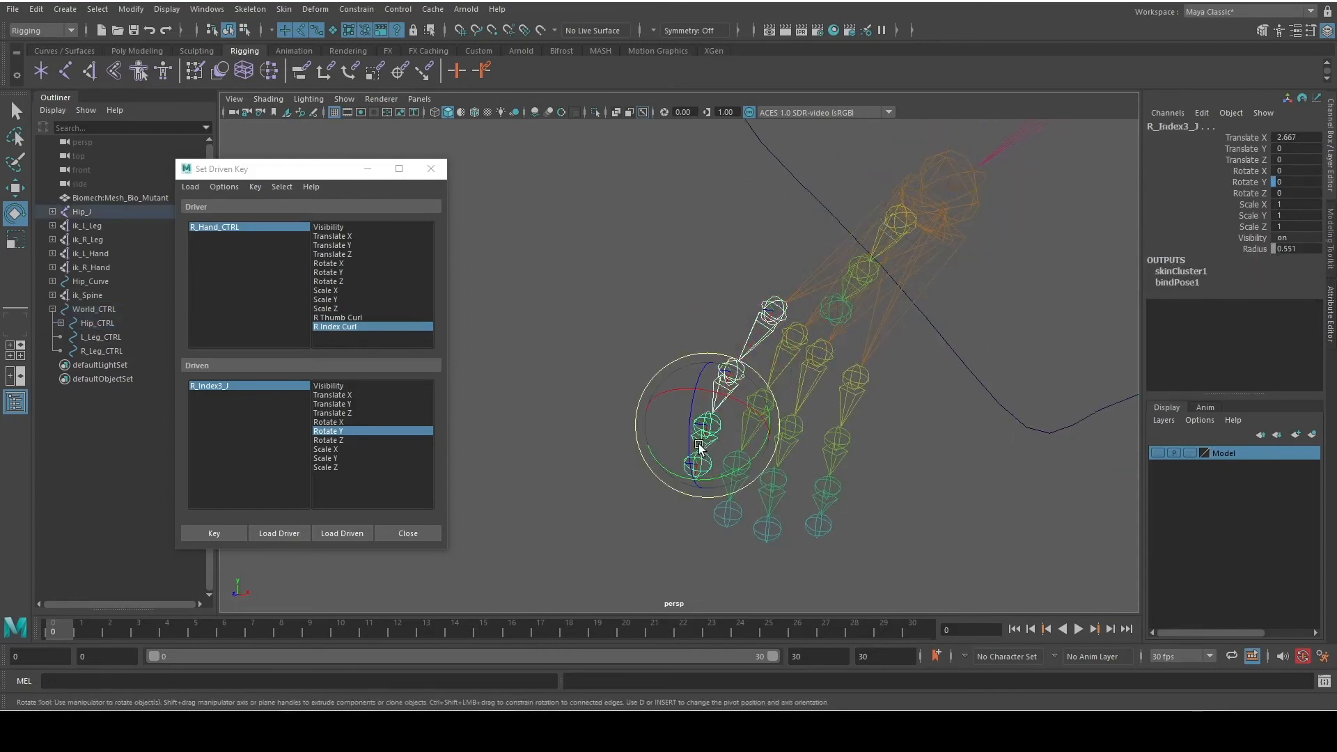
key(ctrl+z)
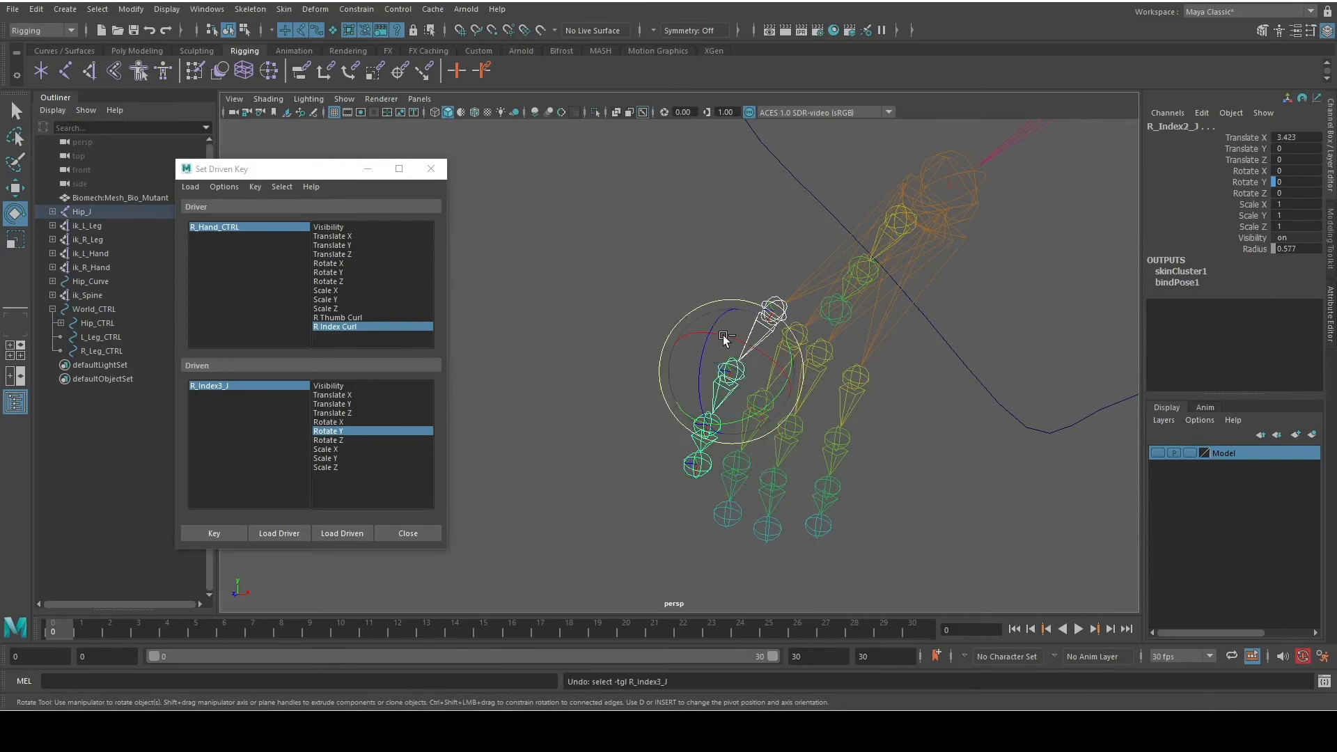
key(ctrl+z)
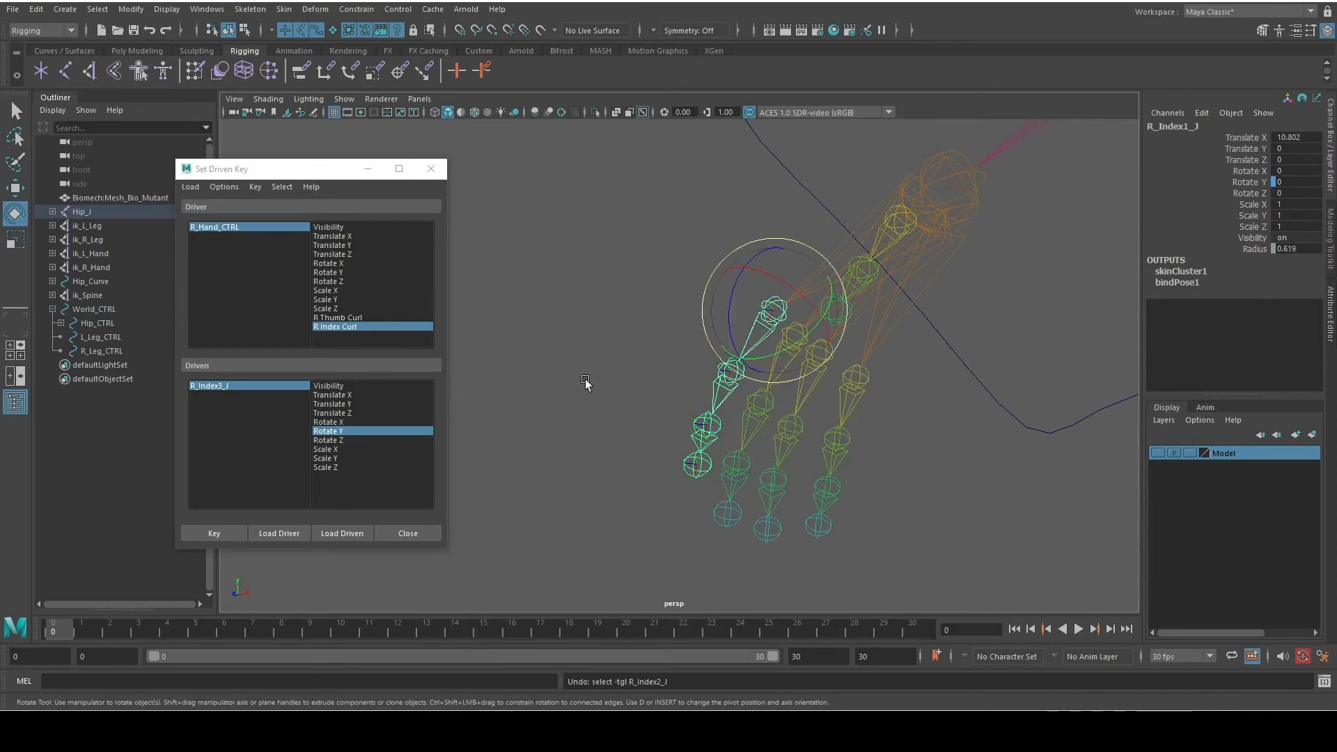
Select R_Index1_J, R_Index2_J and R_Index3_J together and bend them backward about local Y to about -11.1 degrees
click(538, 336)
click(747, 344)
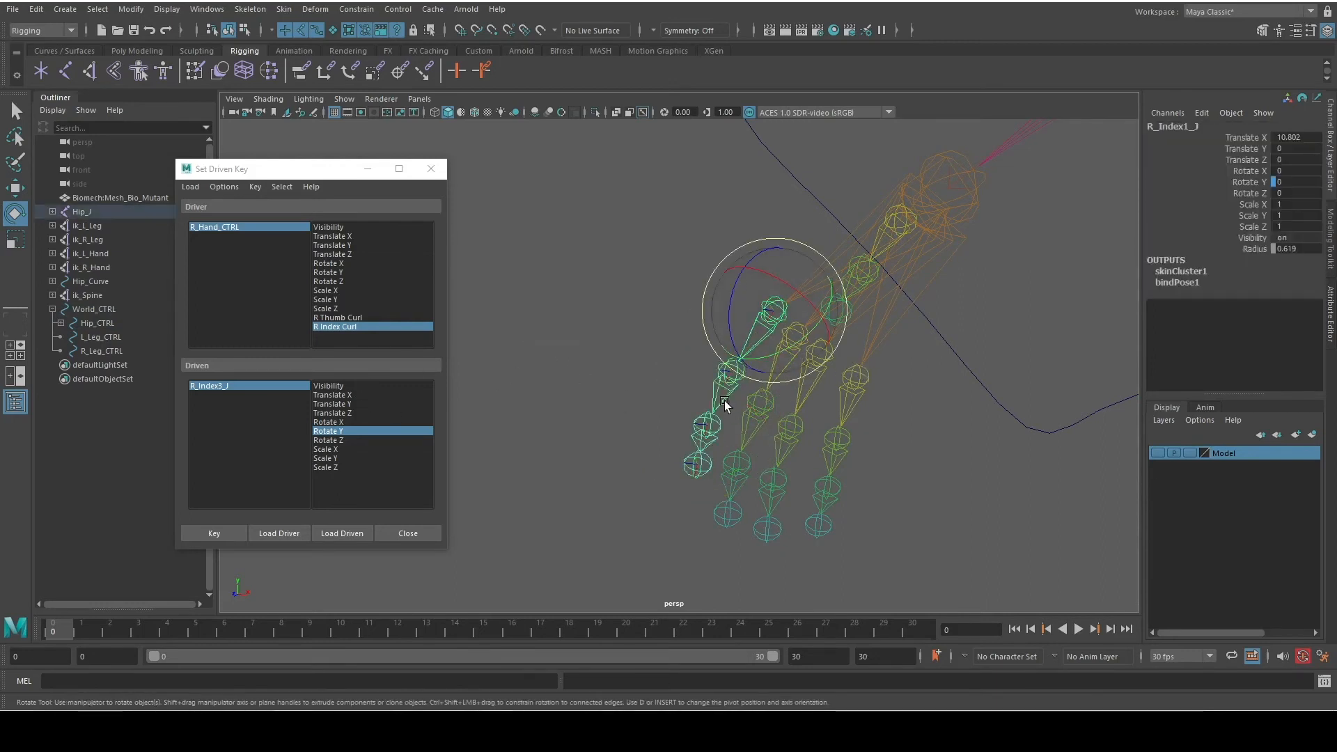
click(724, 403)
key(q)
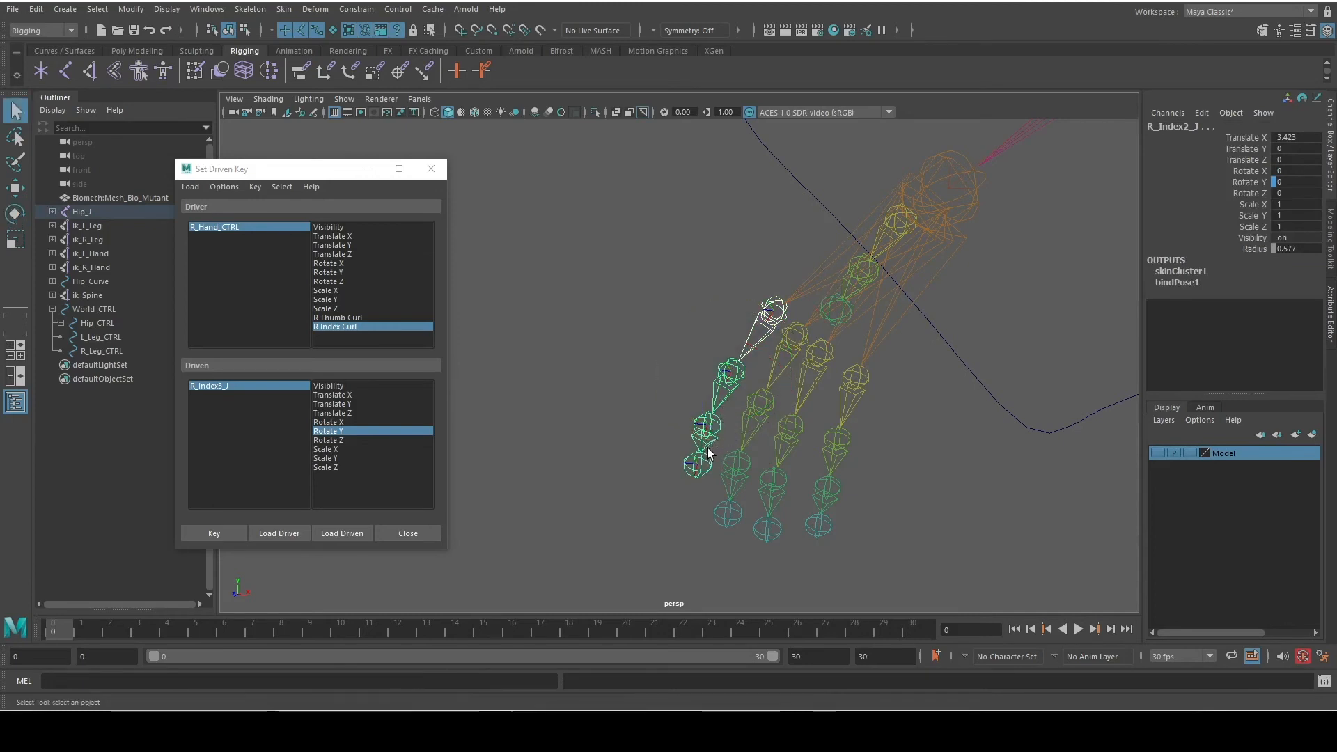
click(702, 448)
key(e)
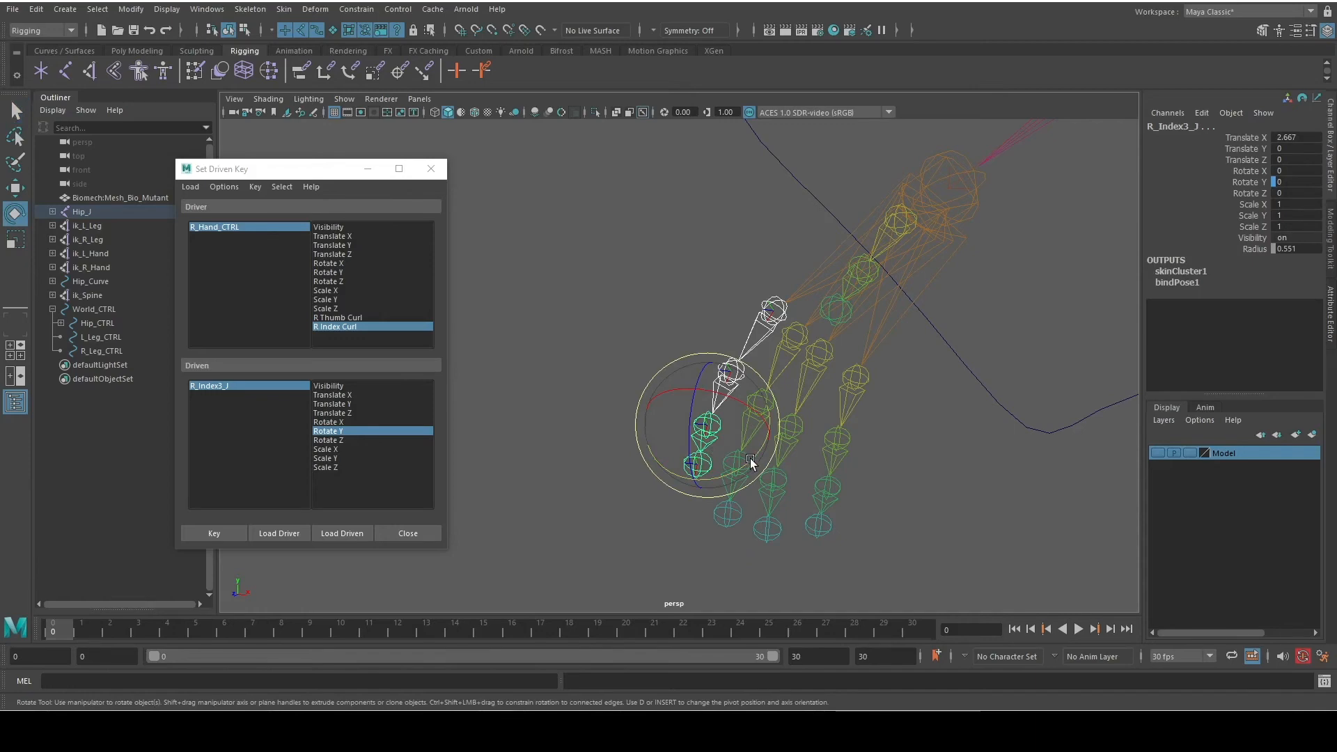
drag(752, 457, 644, 511)
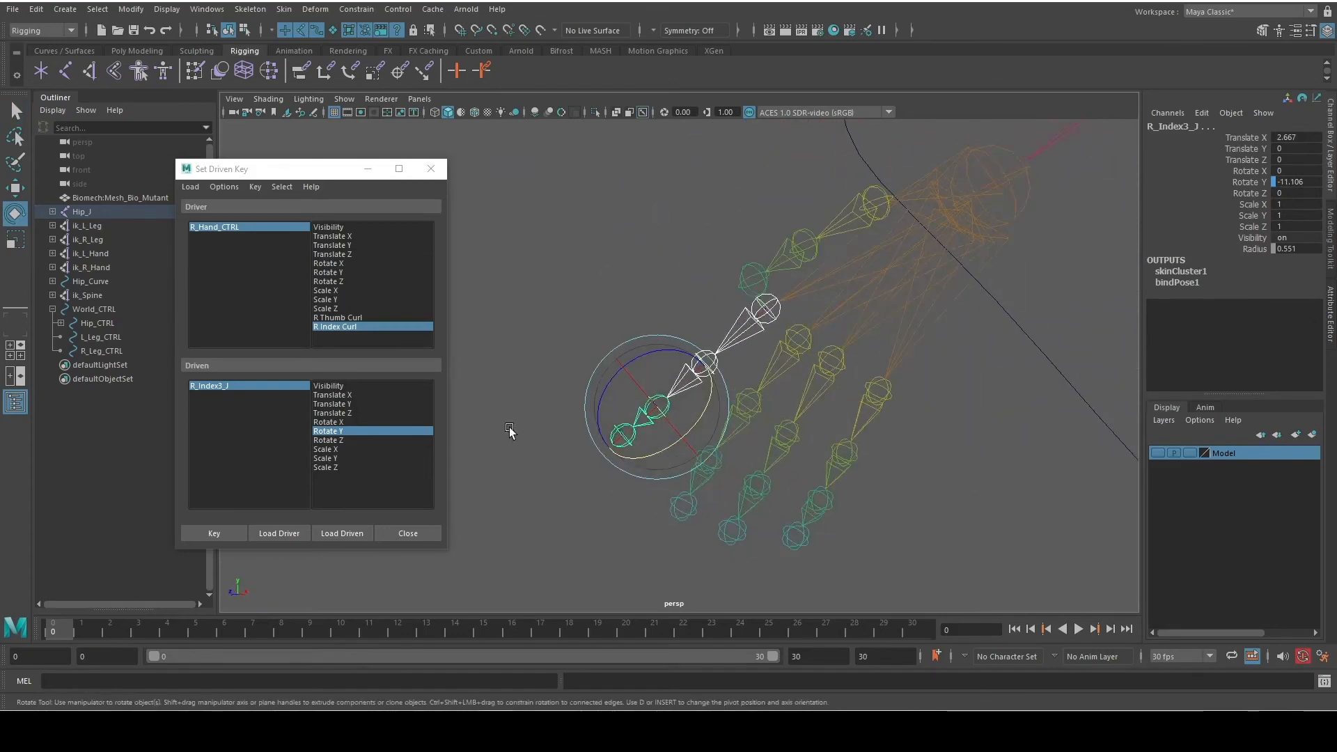
Load R_Index1_J as driven and key its Rotate Y with R Index Curl at -1
click(571, 272)
click(736, 331)
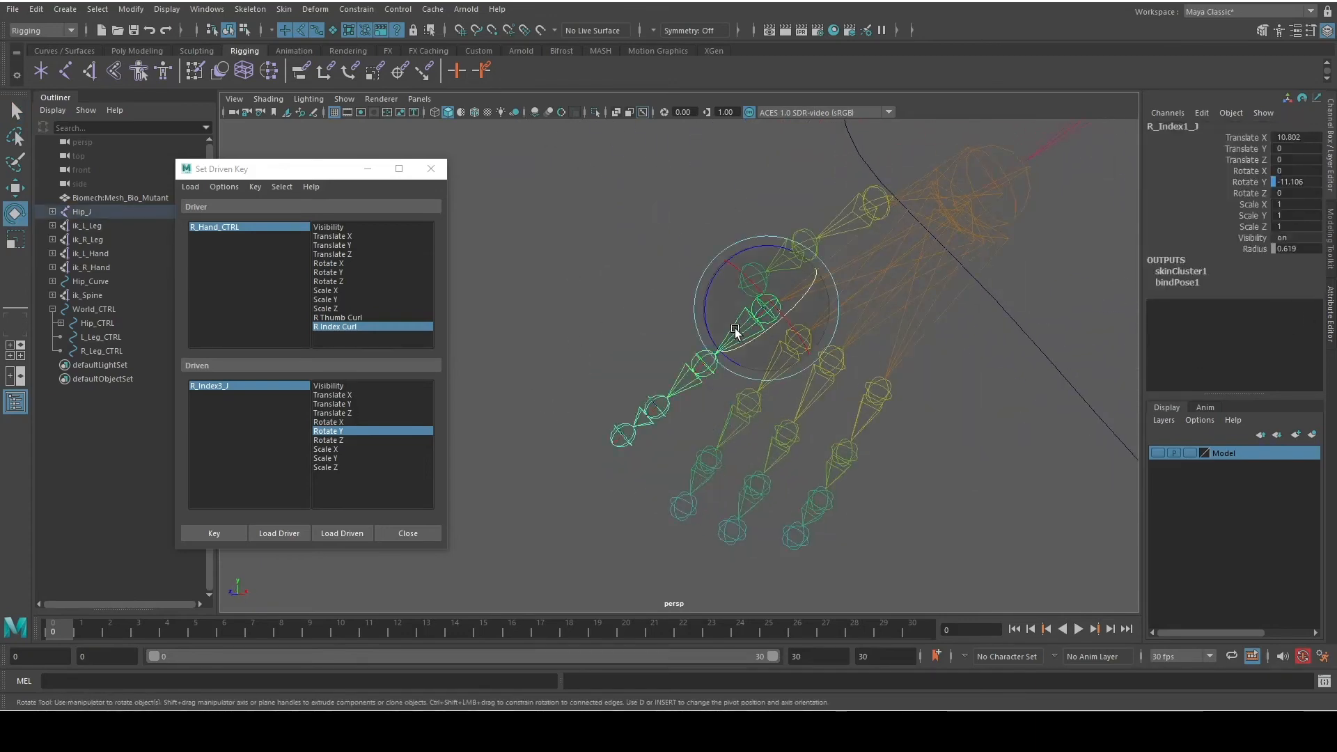
click(341, 535)
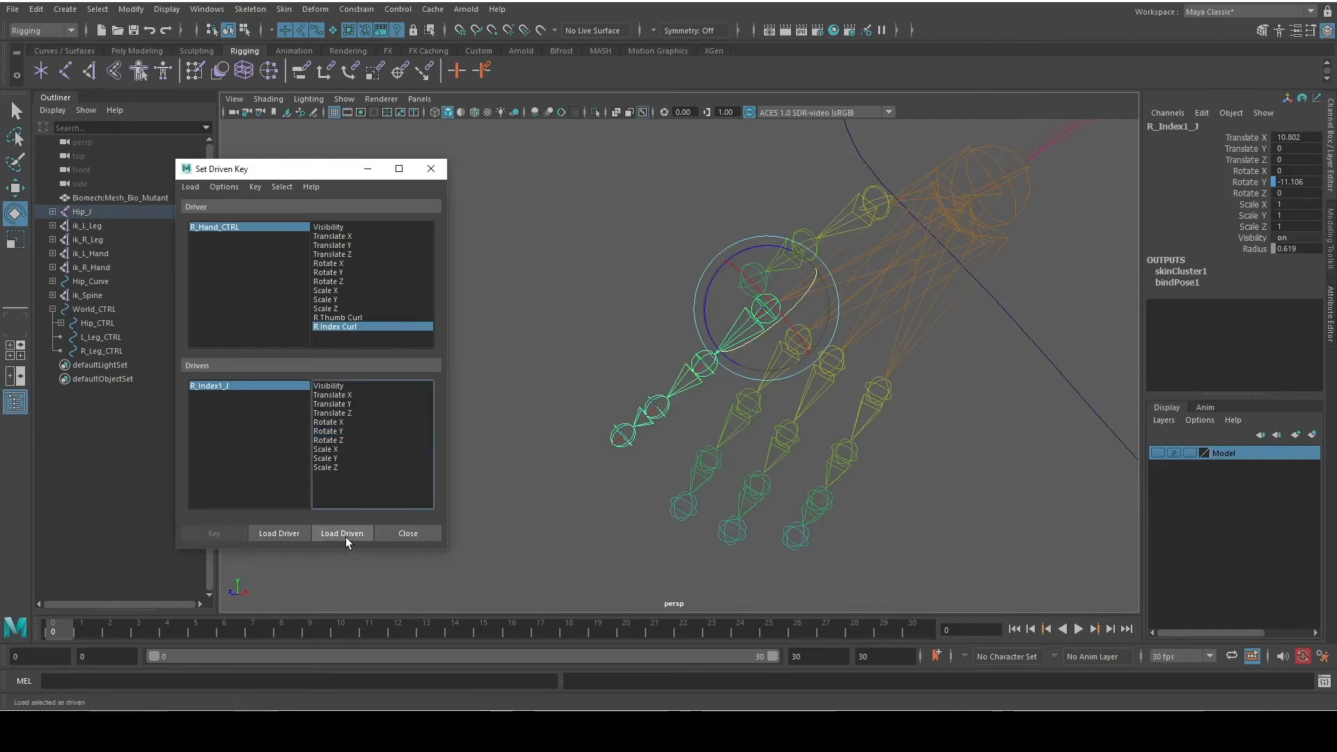
click(337, 430)
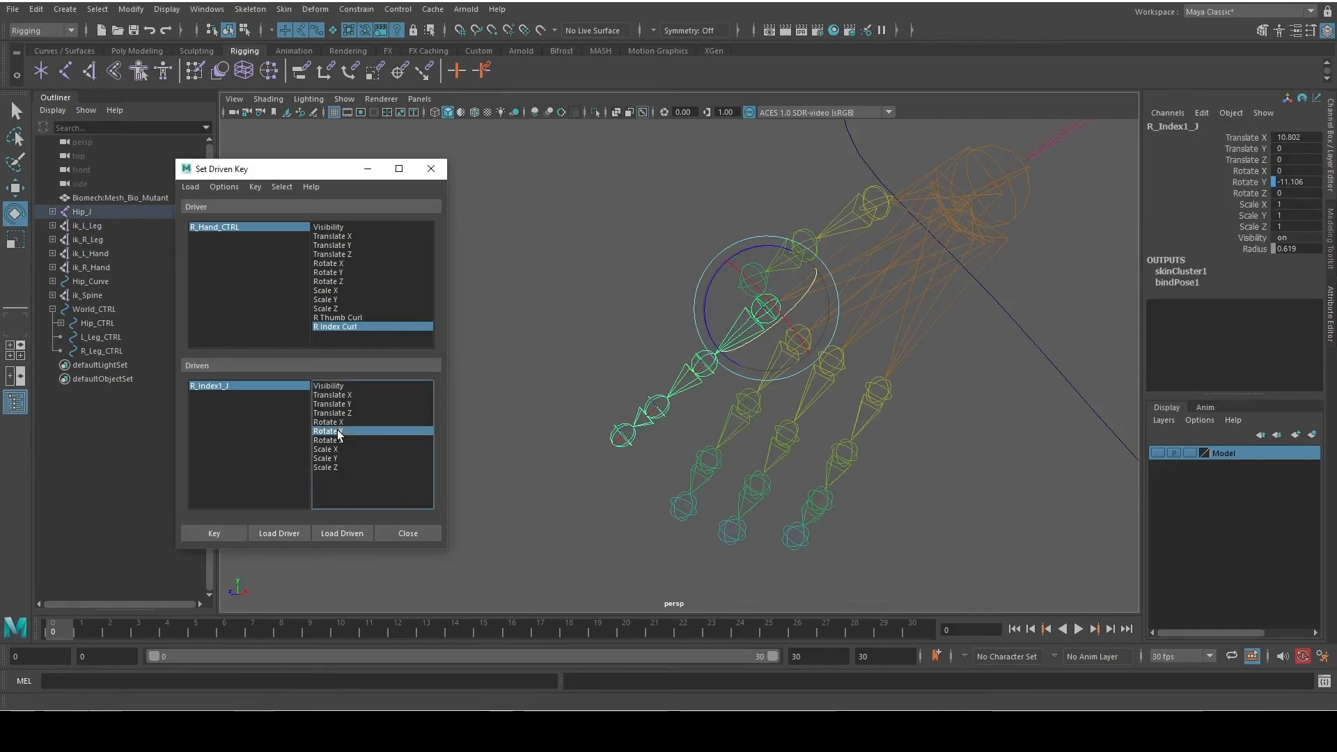
click(224, 532)
Load R_Index2_J as driven and key its Rotate Y with R Index Curl at -1
click(680, 377)
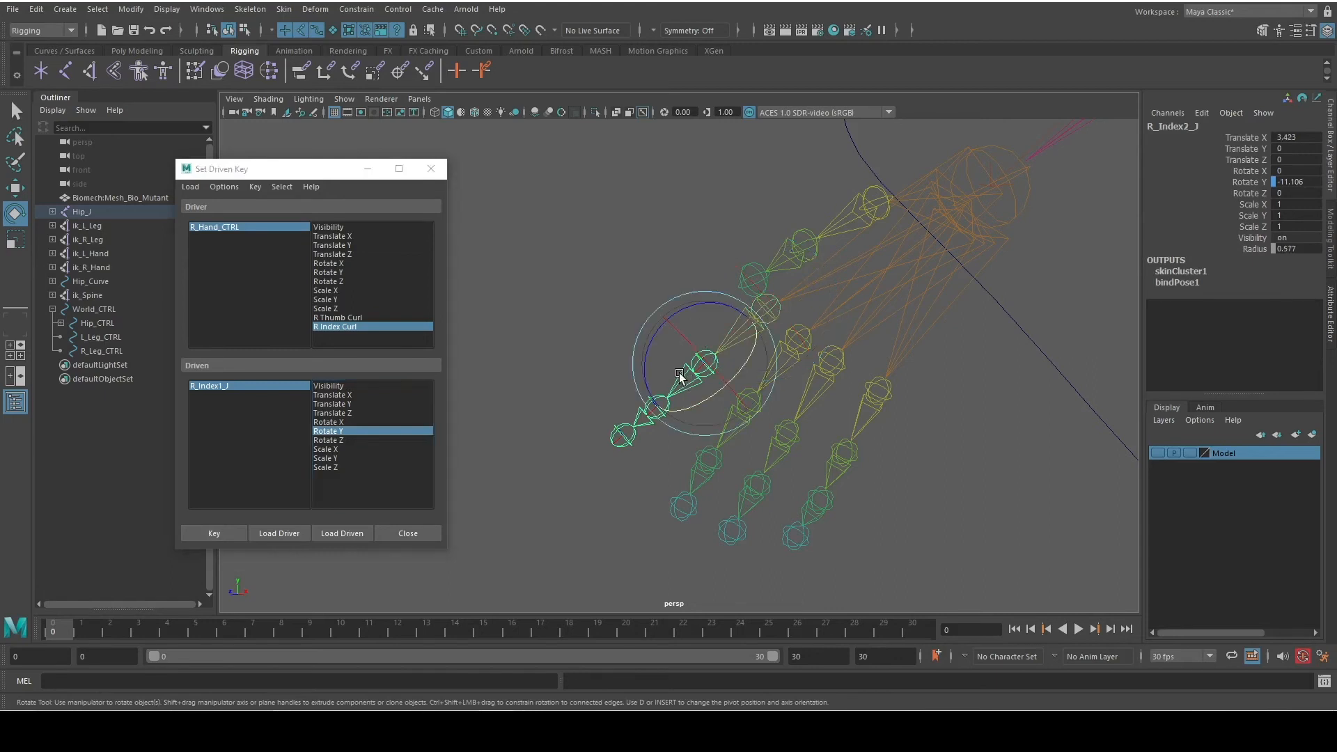
click(339, 533)
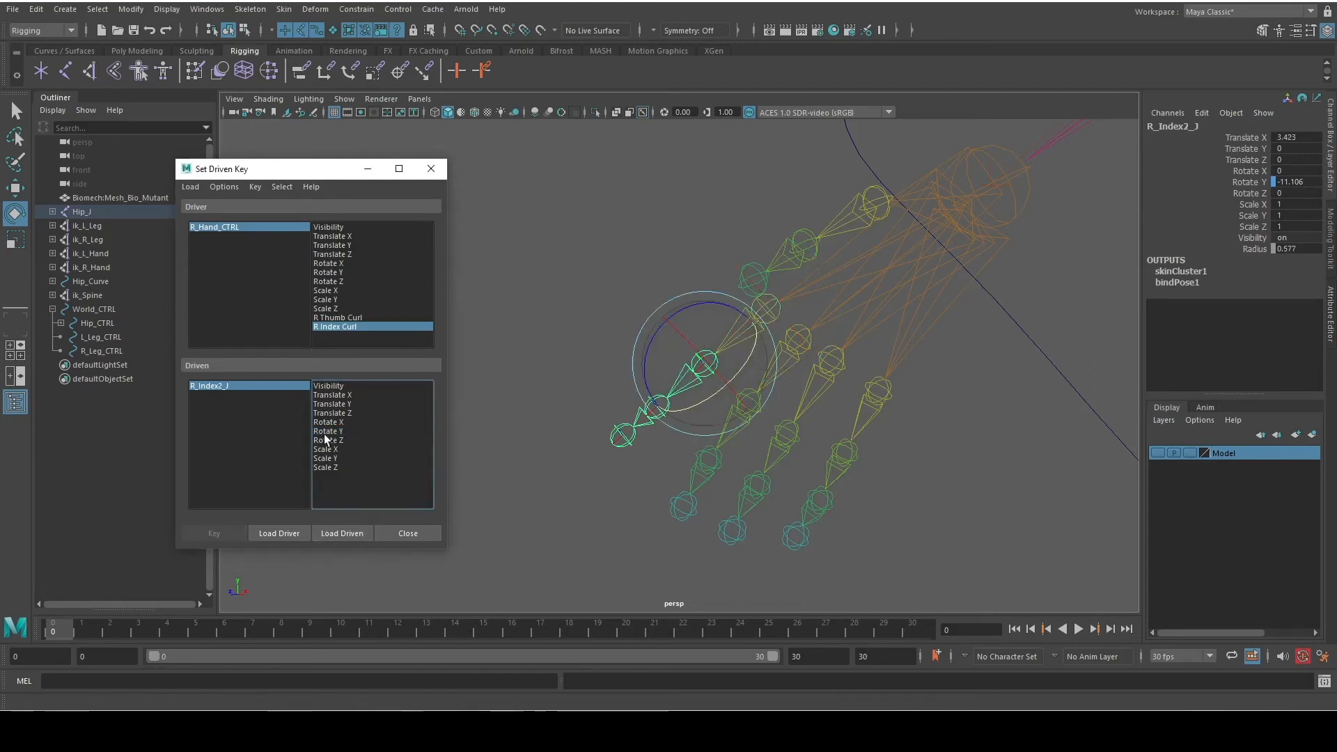
click(325, 431)
click(232, 532)
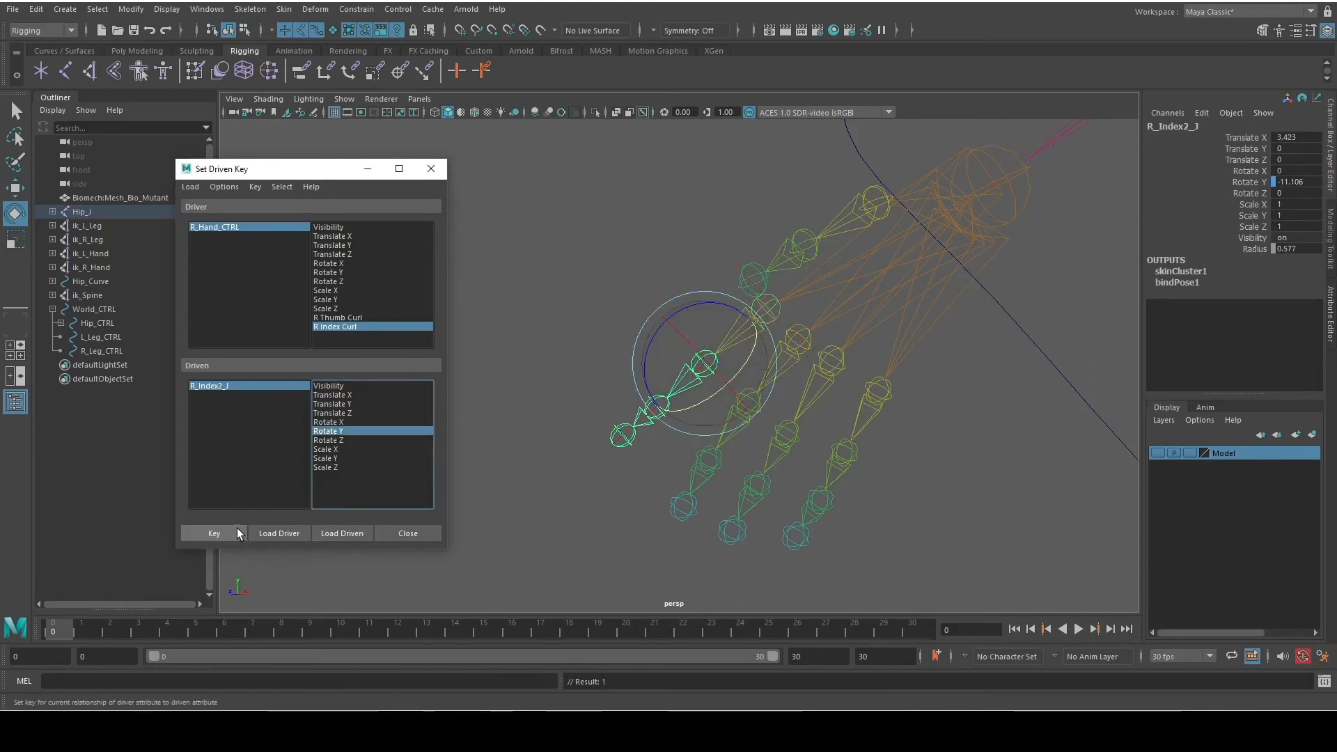
Load R_Index3_J as driven and key its Rotate Y with R Index Curl at -1
click(592, 422)
click(640, 417)
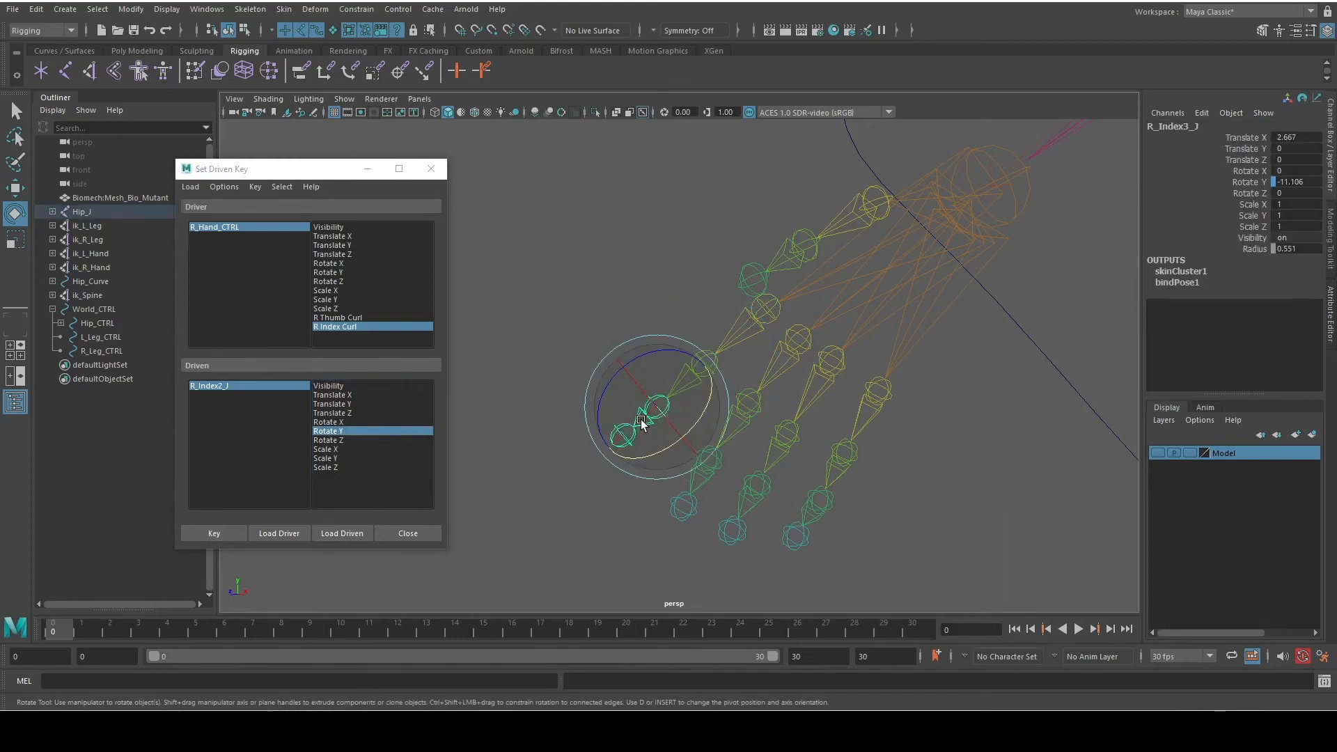
click(359, 533)
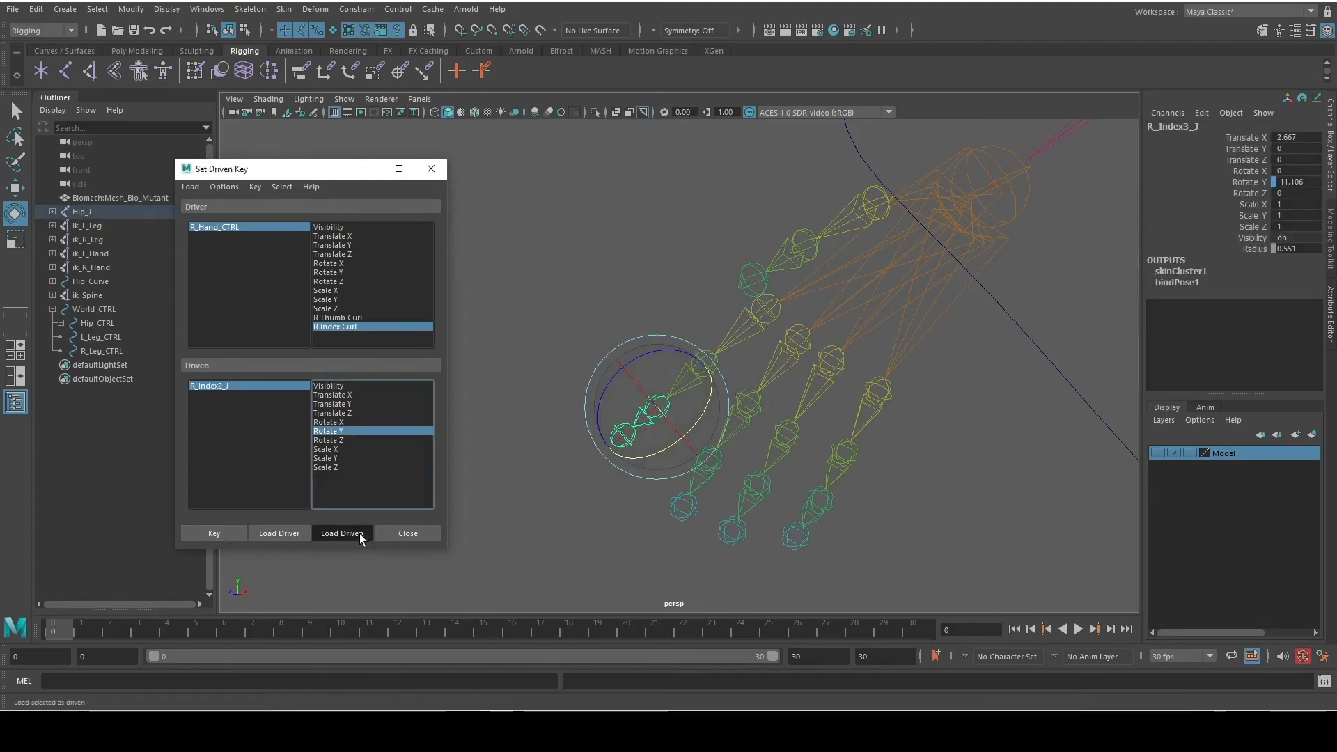
click(337, 431)
click(230, 533)
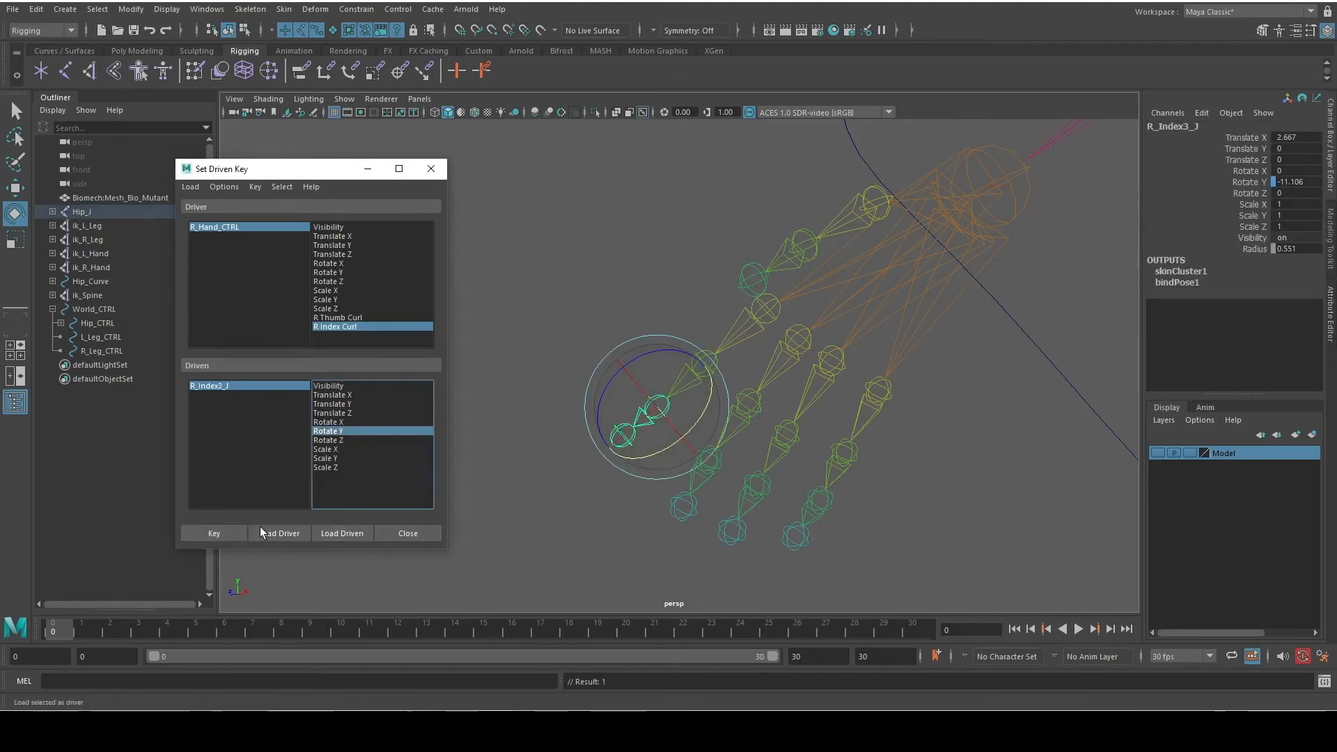
Set R Index Curl on R_Hand_CTRL to 5
drag(1068, 358, 1015, 397)
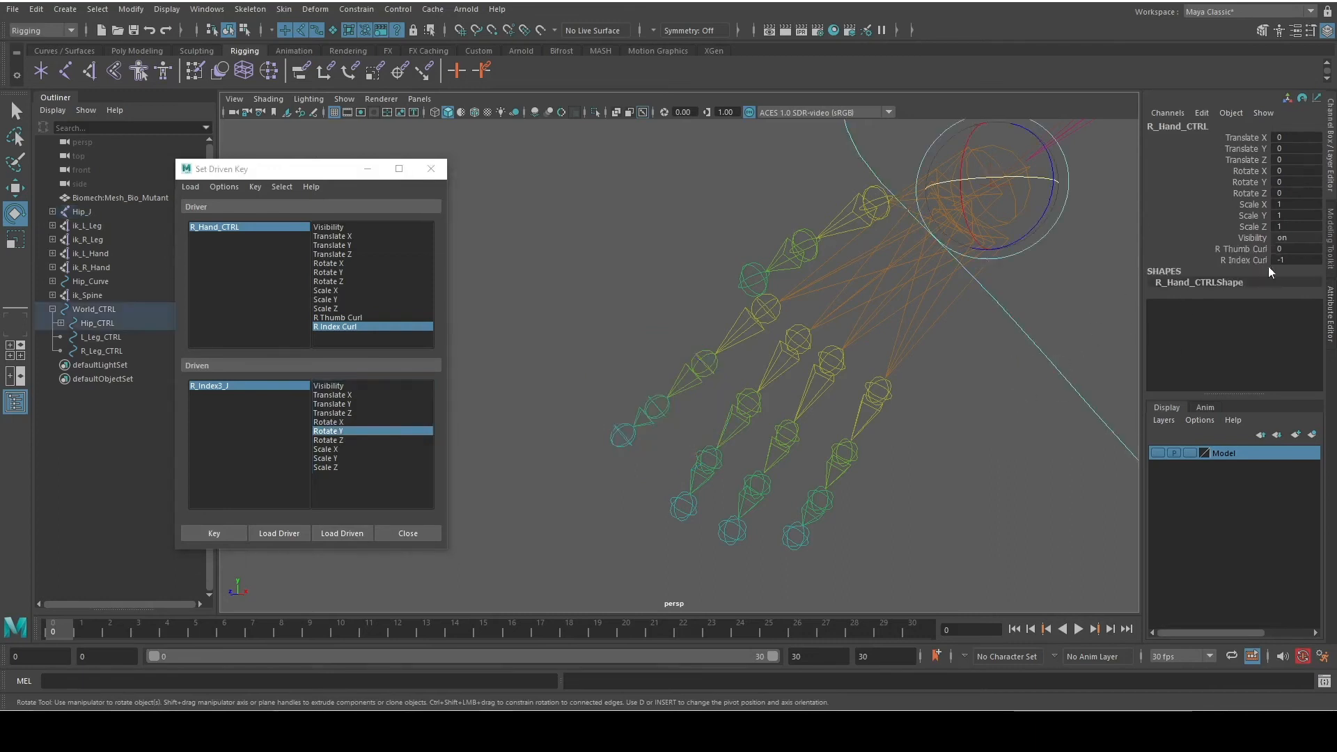
alt+drag(1100, 382, 1321, 311)
drag(1293, 262, 1281, 262)
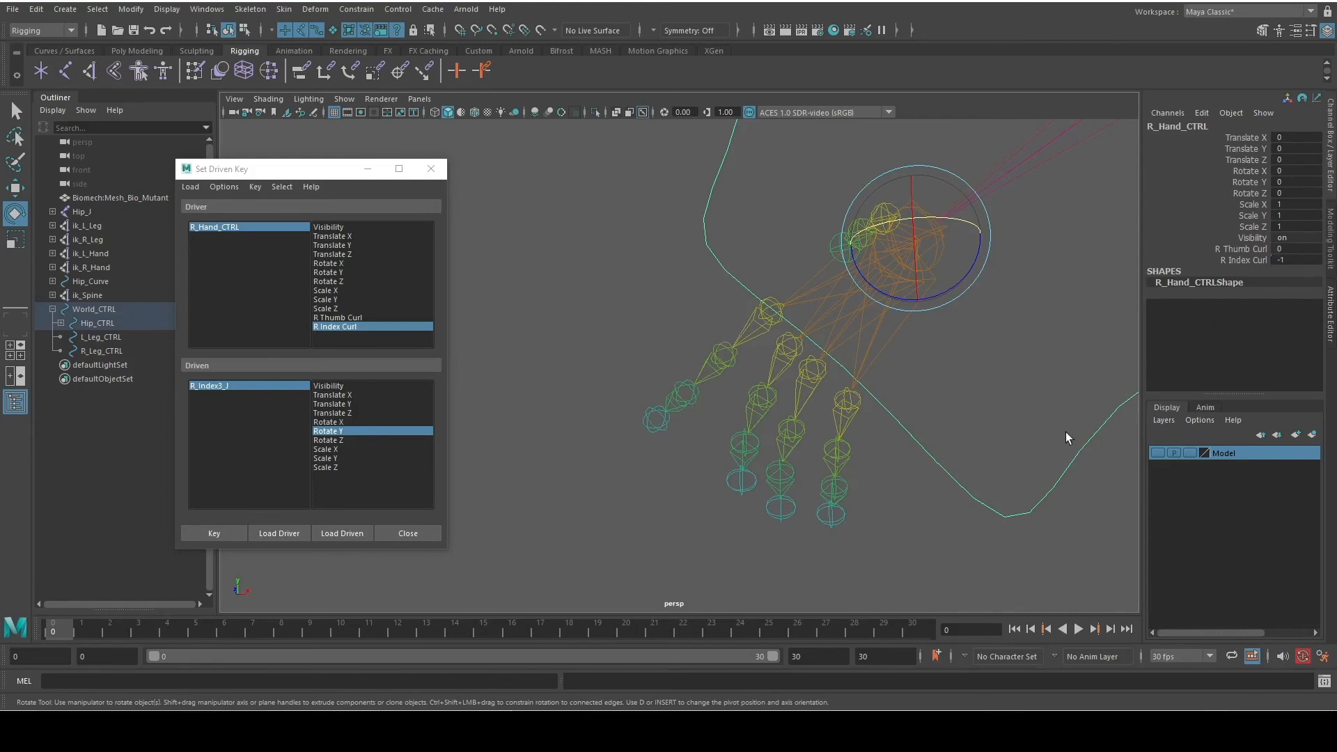
alt+drag(1065, 438, 988, 445)
text(5)
key(Return)
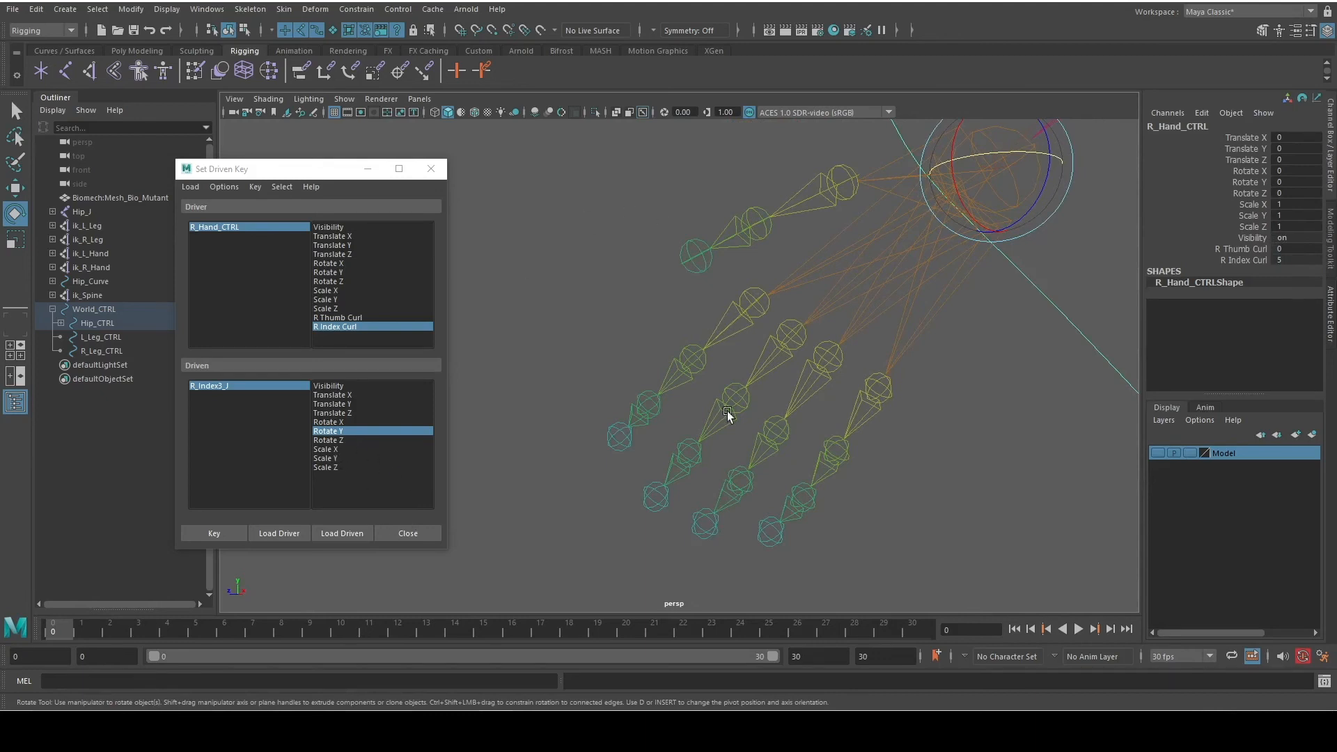
Select all three right index joints and curl them inward about local Y to about 51 degrees
click(721, 331)
key(q)
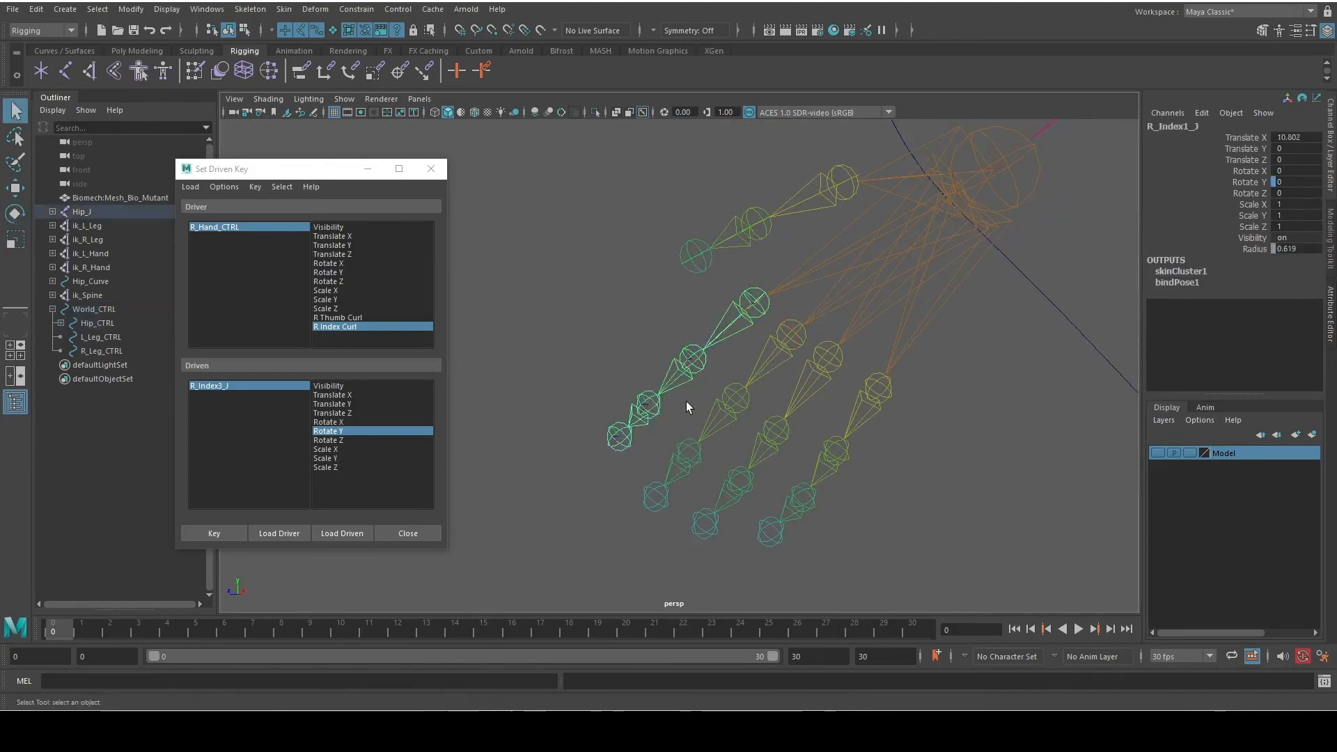
shift+click(647, 405)
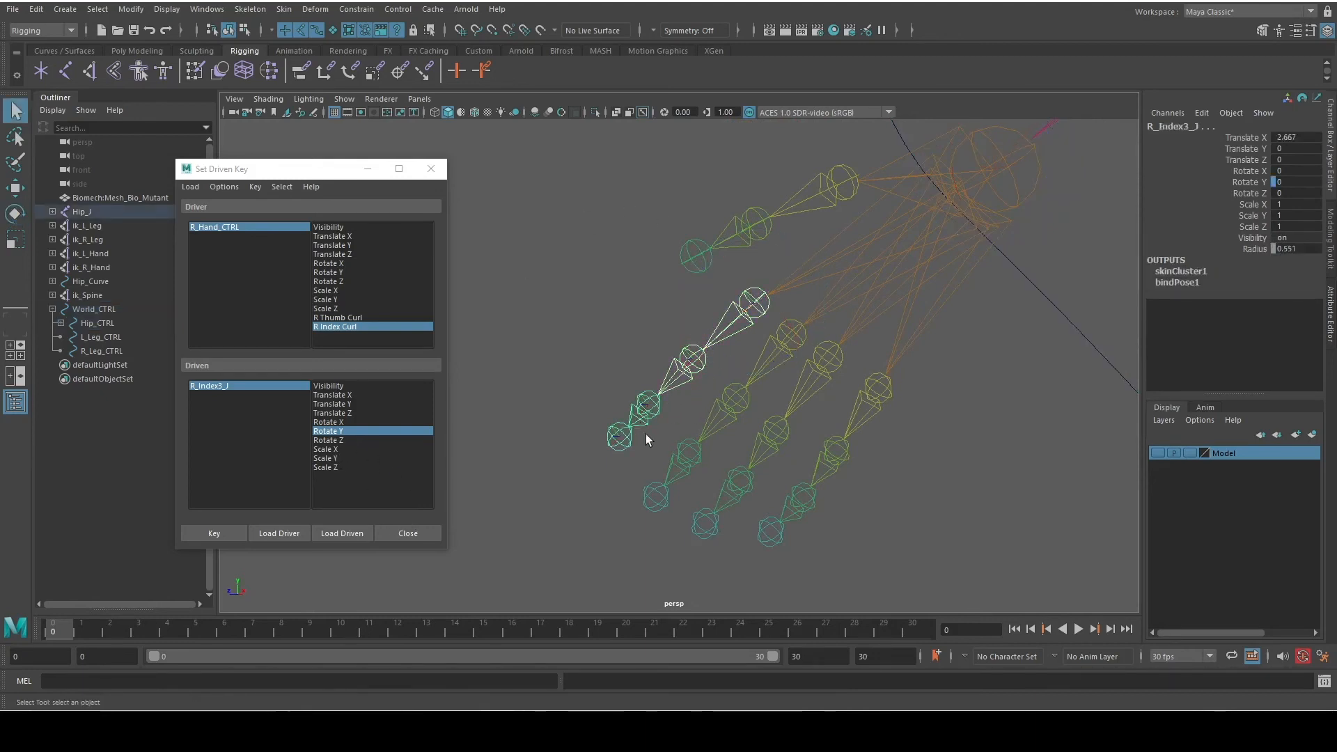
alt+drag(645, 438, 650, 454)
key(e)
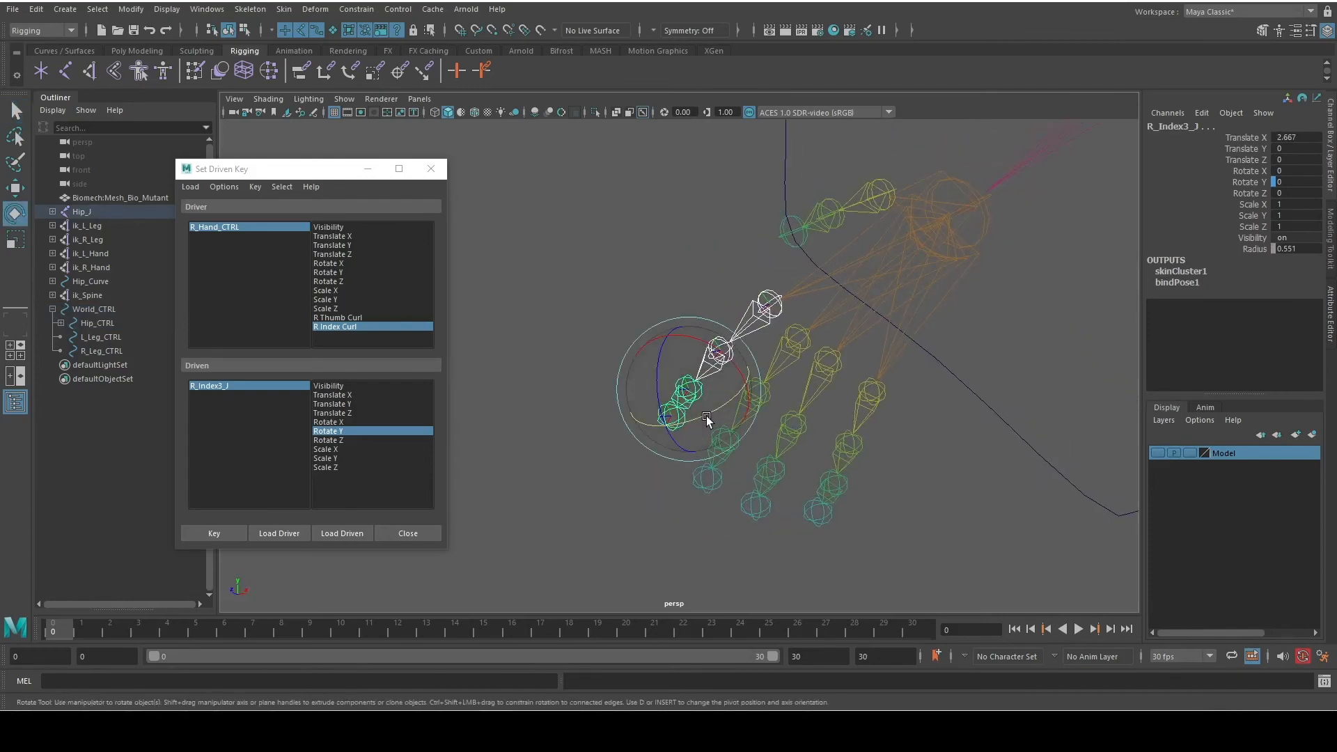
drag(706, 416, 967, 433)
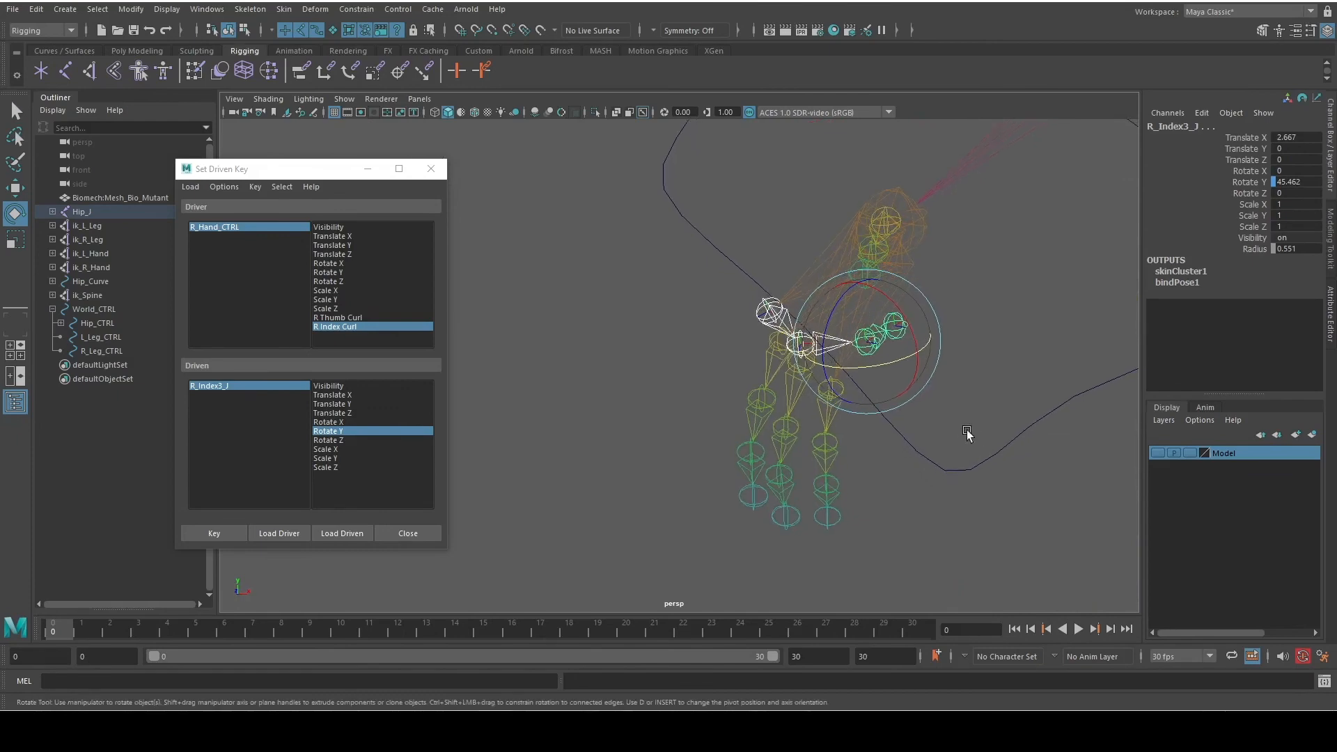
drag(883, 379, 883, 460)
Load R_Index1_J as driven and key its Rotate Y with R Index Curl at 5
click(677, 365)
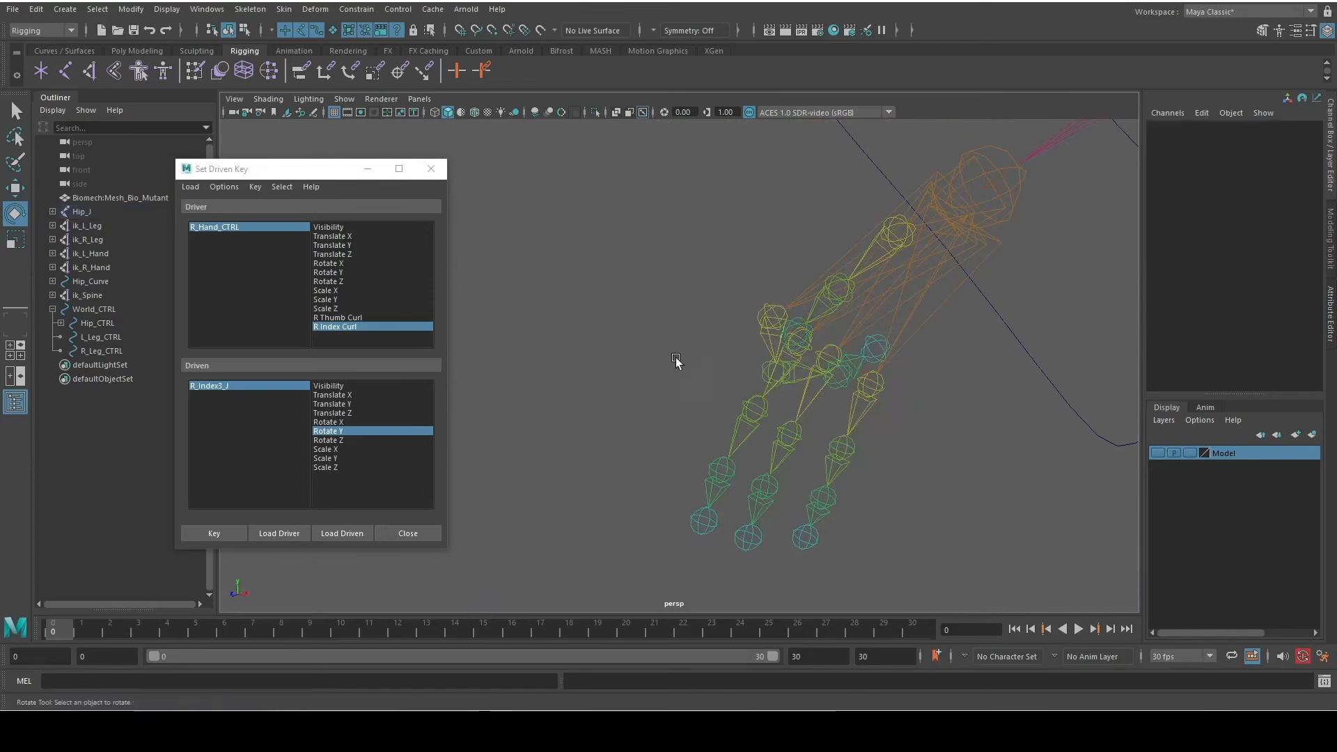
click(766, 344)
alt+drag(671, 388, 636, 388)
key(q)
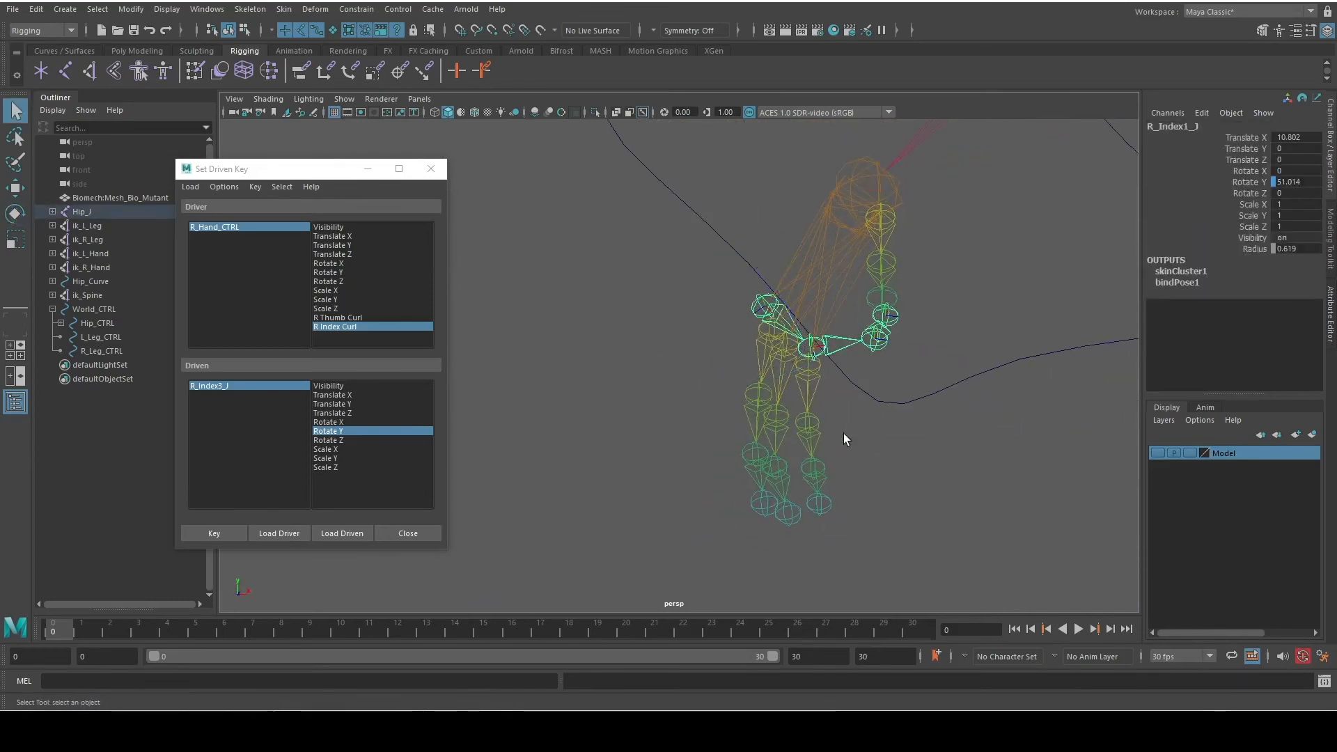
alt+drag(843, 439, 826, 359)
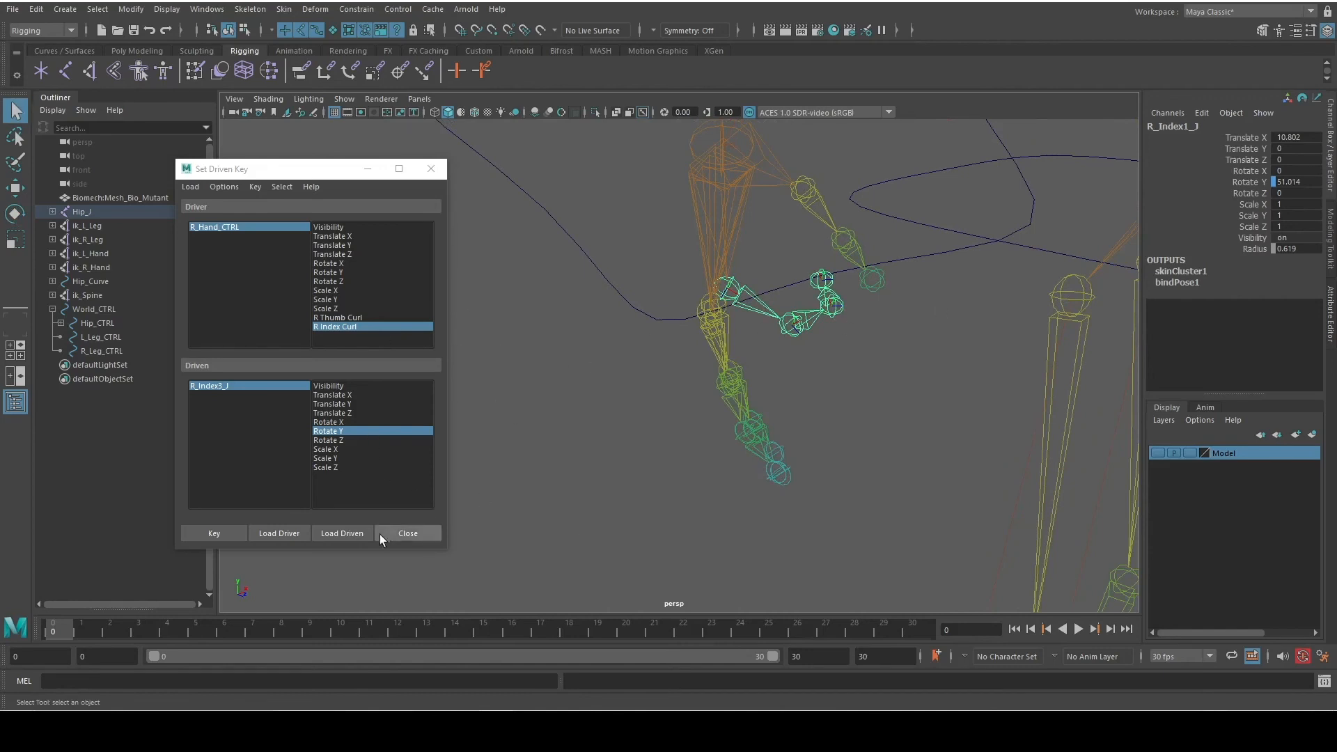
click(342, 532)
click(336, 430)
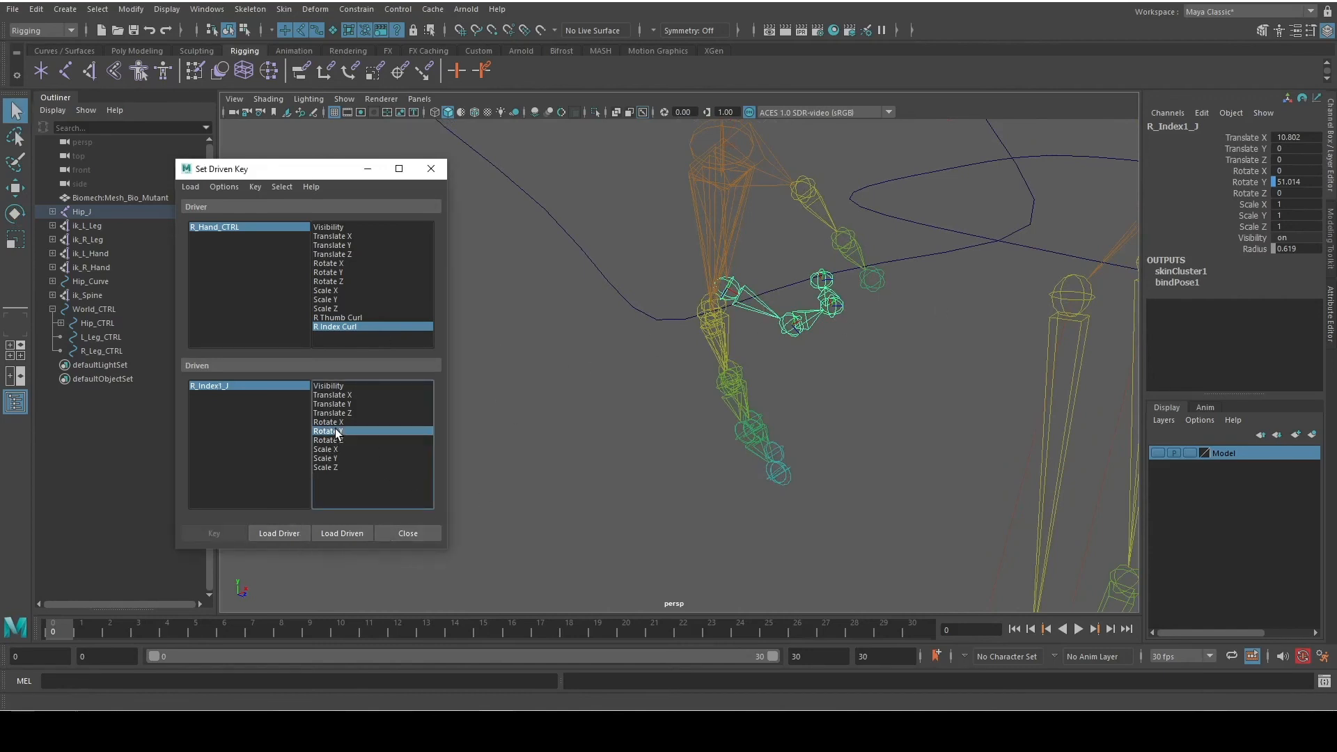
click(212, 532)
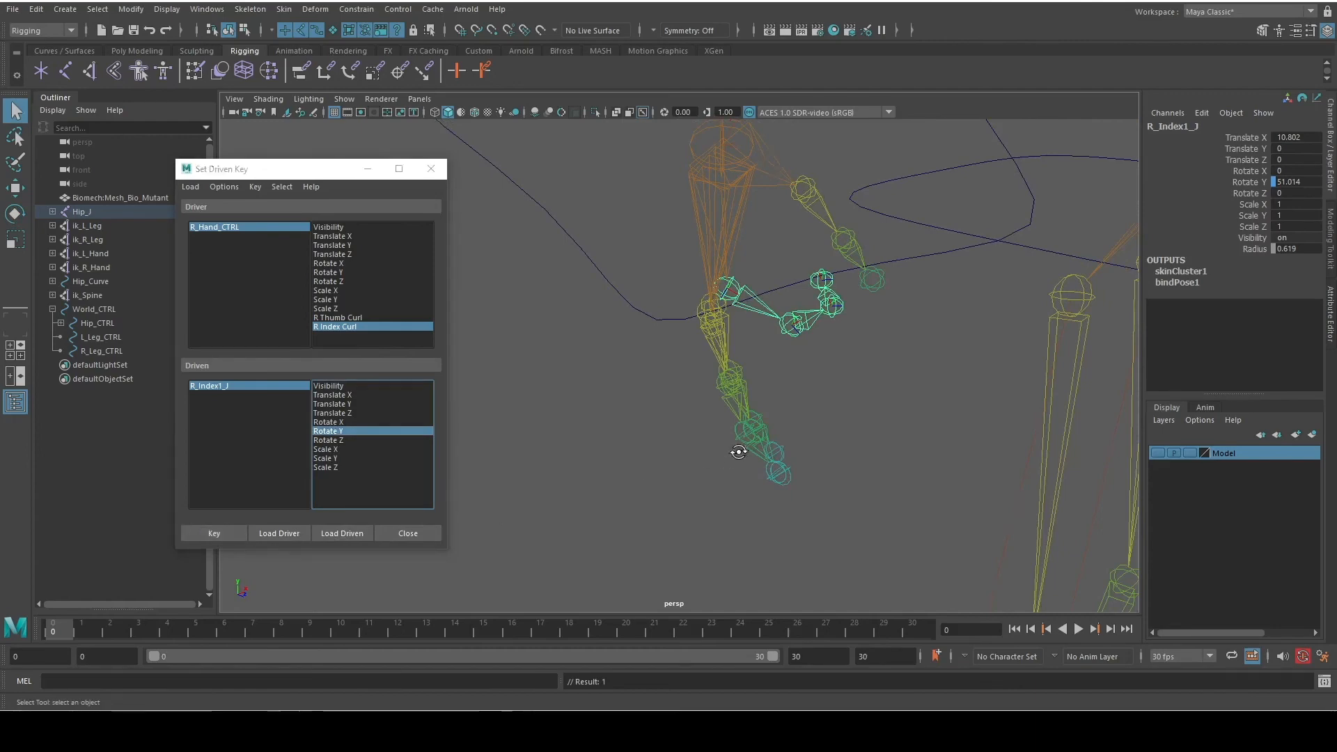
Load R_Index2_J as driven and key its Rotate Y with R Index Curl at 5
alt+drag(737, 447, 758, 416)
click(852, 354)
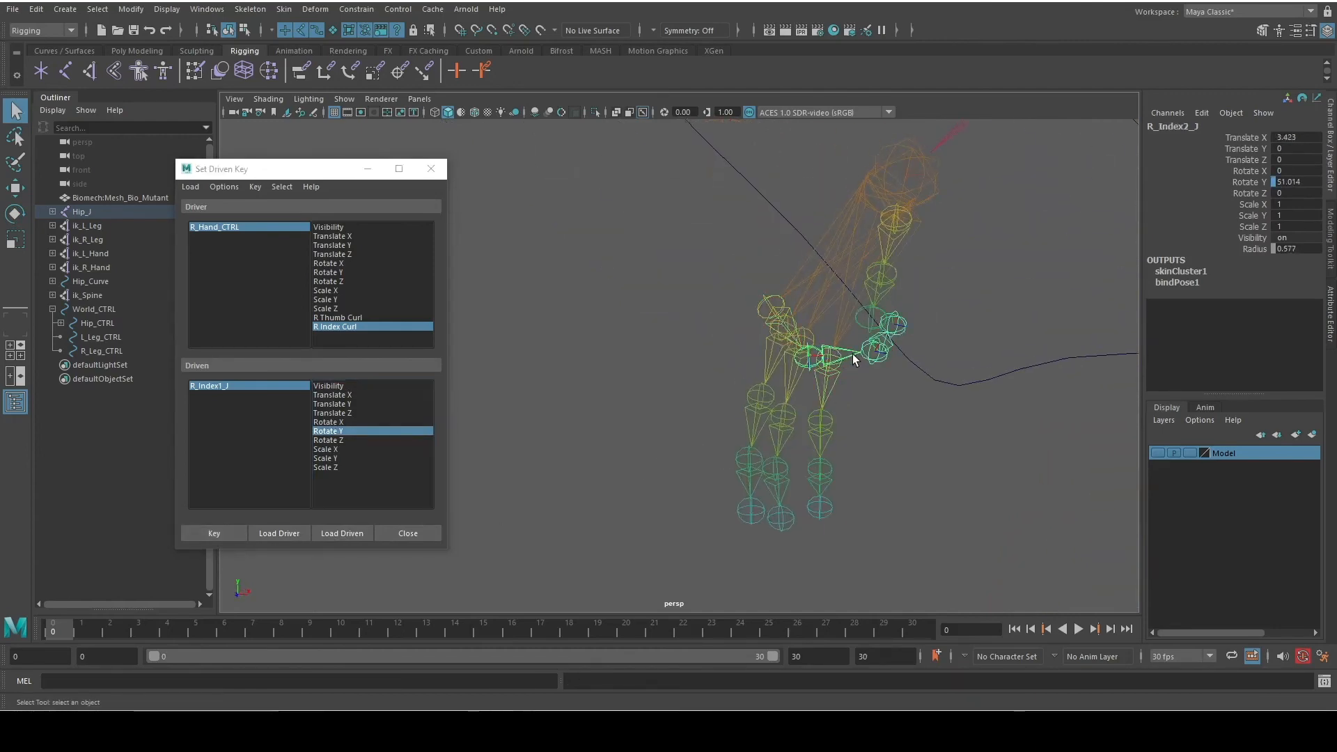
alt+drag(852, 355, 927, 422)
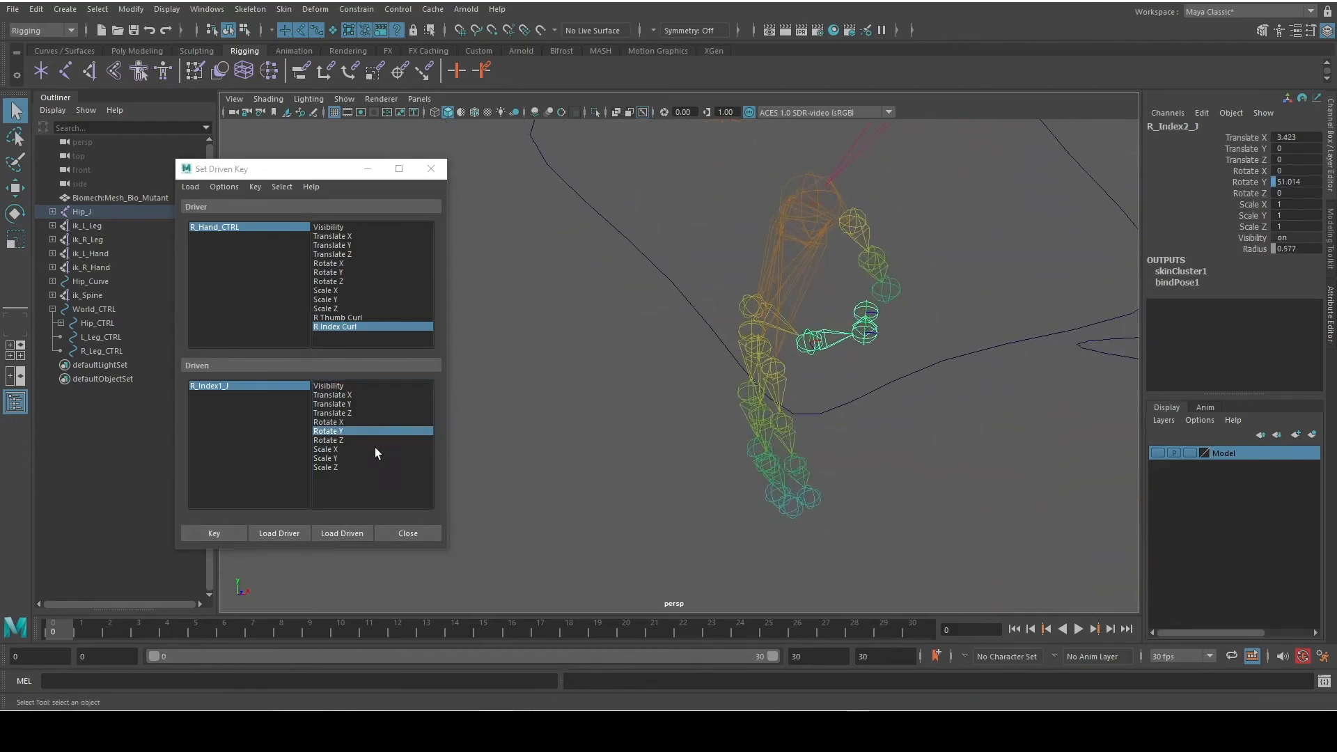
click(342, 533)
click(328, 431)
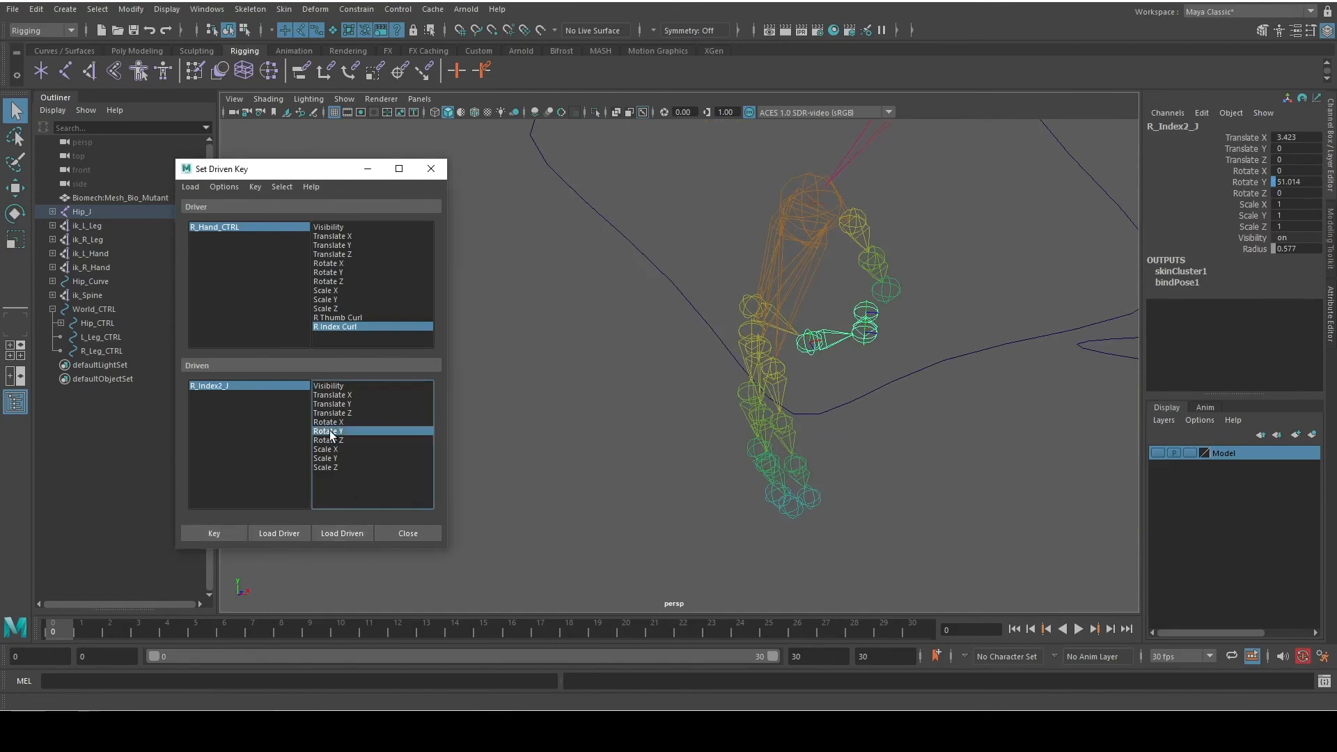
click(210, 533)
Load R_Index3_J as driven and key its Rotate Y with R Index Curl at 5
alt+drag(696, 516, 853, 482)
click(816, 316)
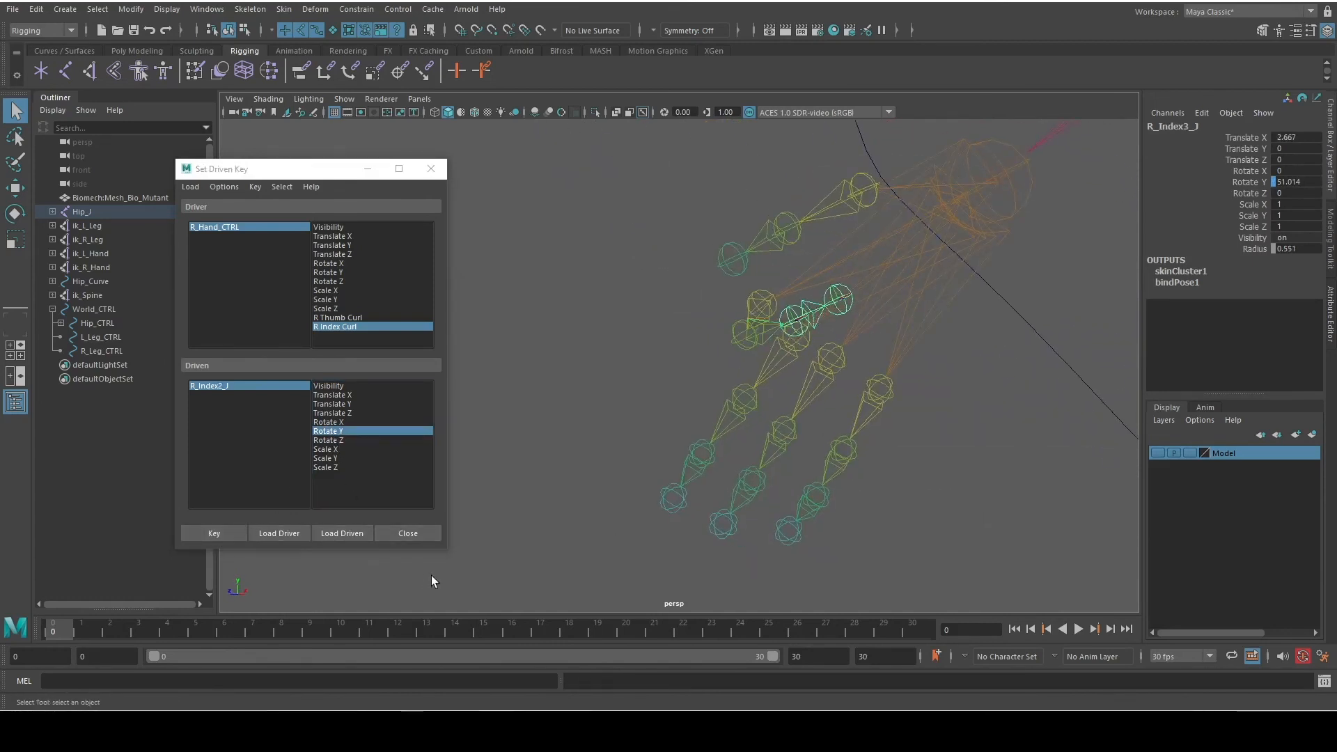
click(337, 431)
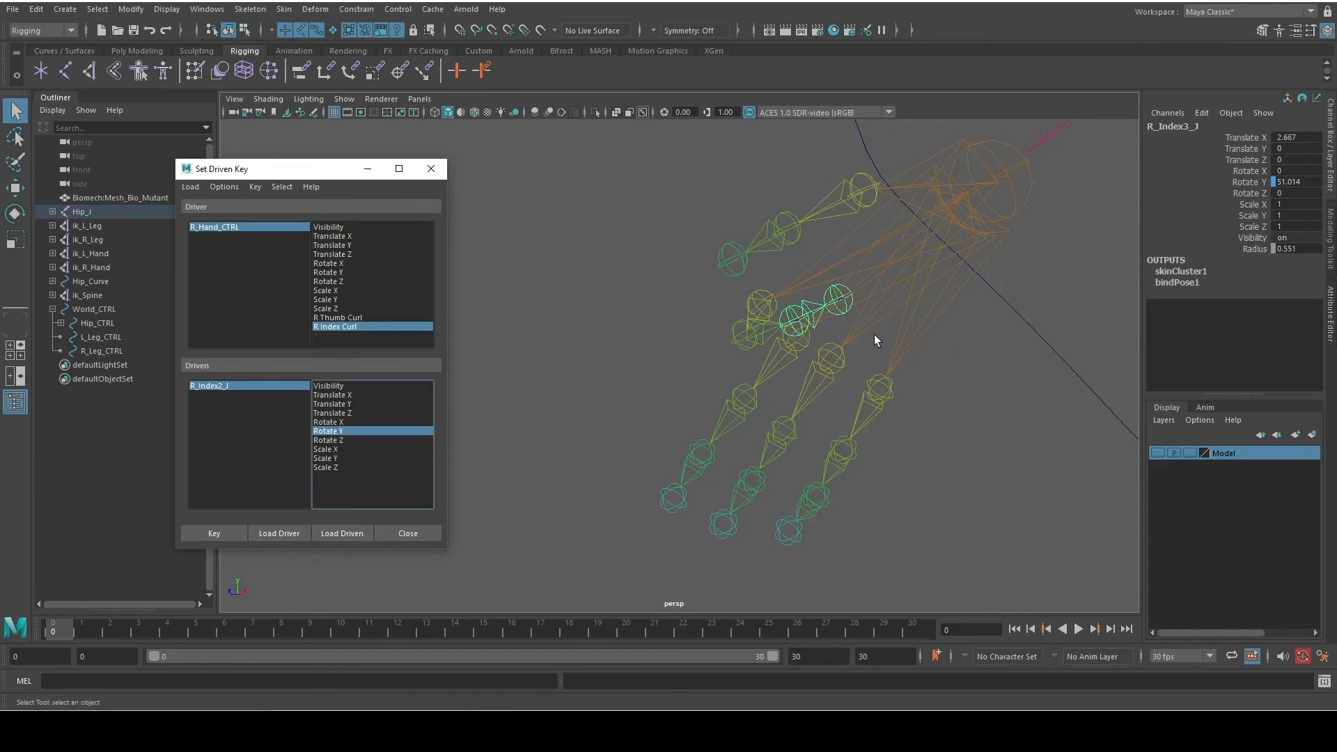
click(349, 533)
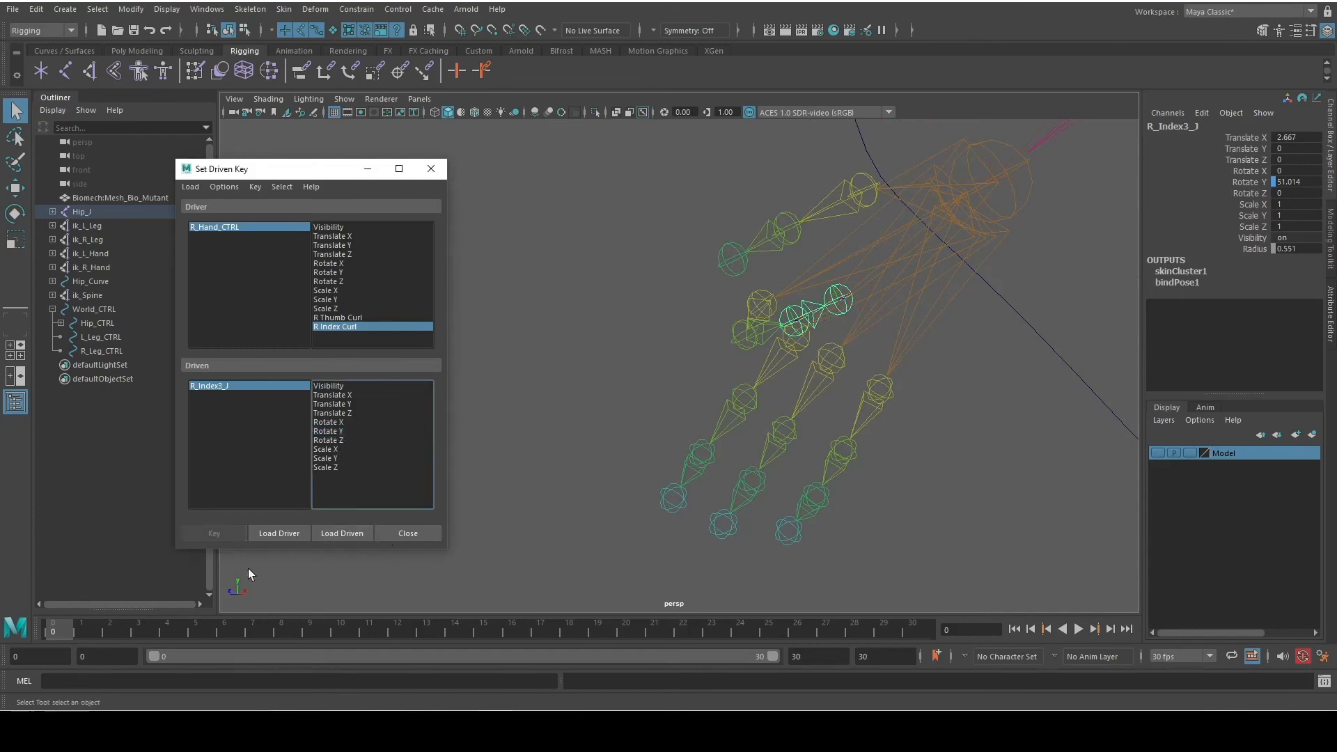
click(346, 429)
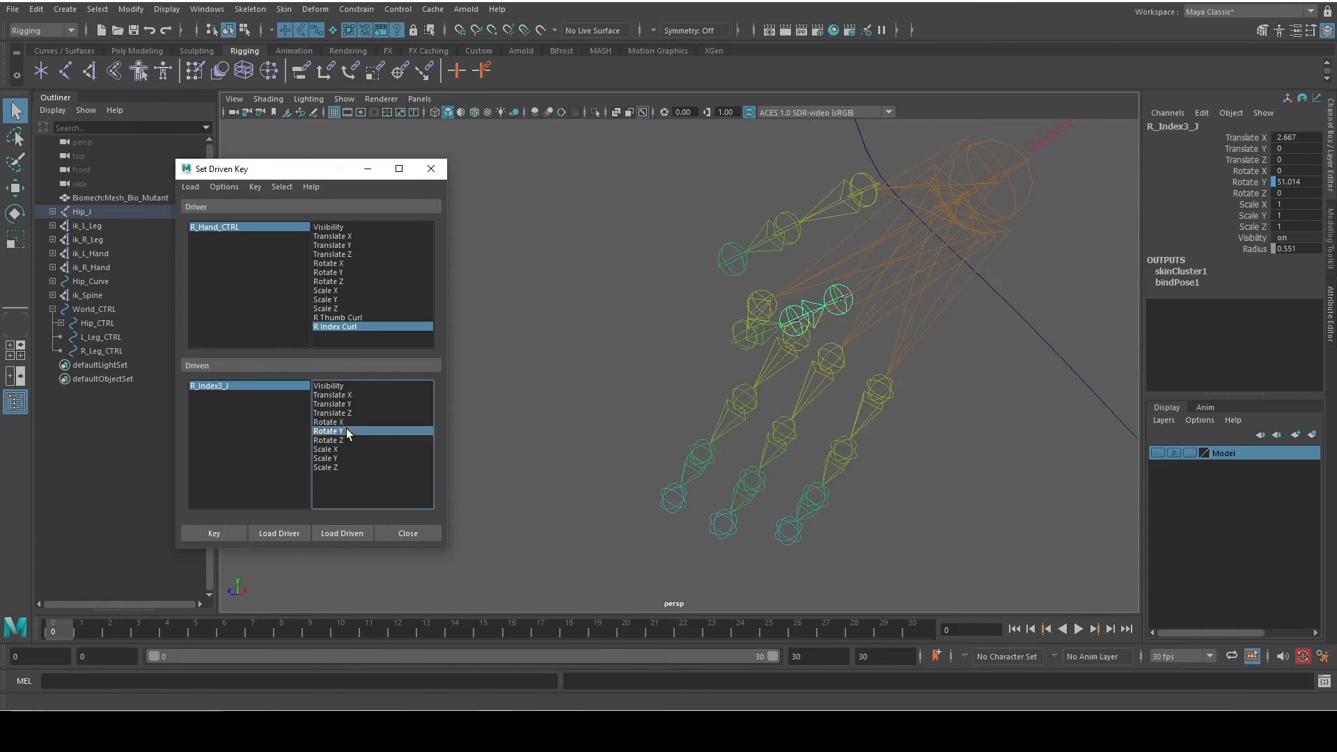
click(225, 533)
Select R_Hand_CTRL and test the thumb and index joints by scrubbing R Thumb Curl and R Index Curl, leaving both at -1
click(1000, 306)
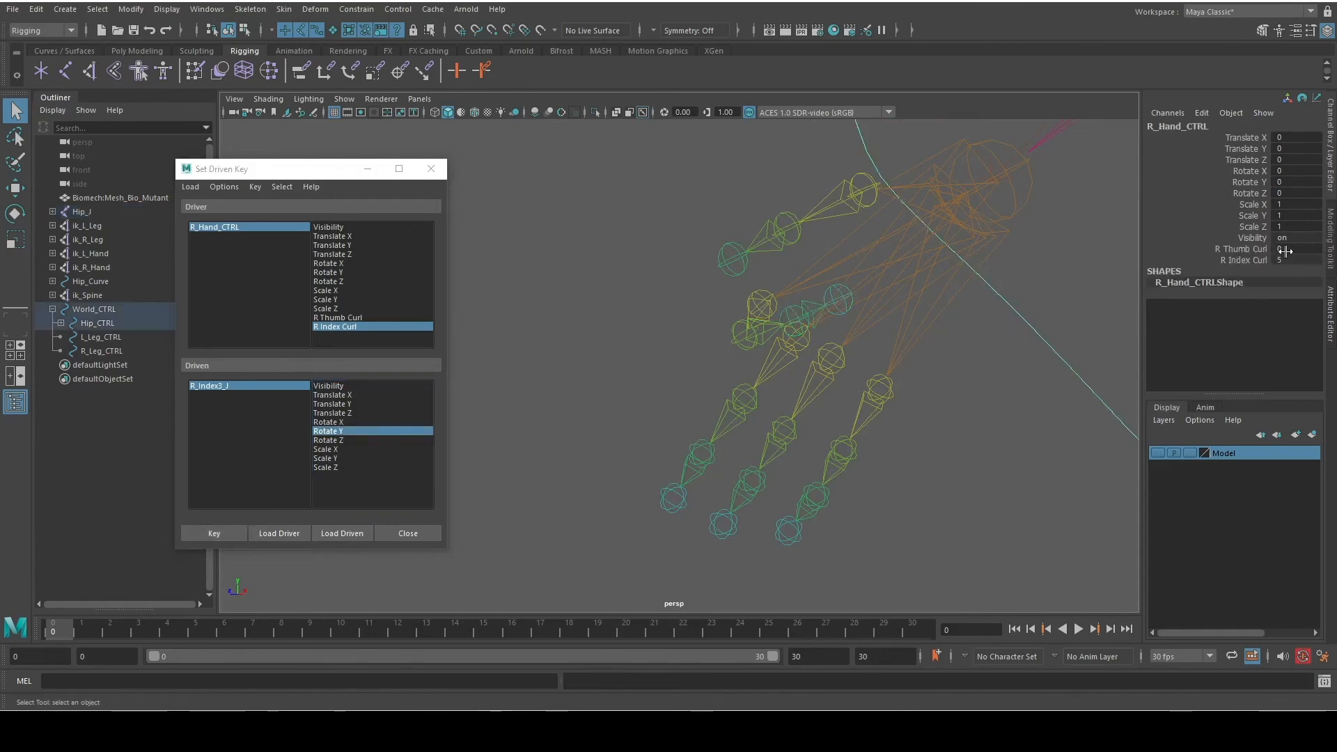
ctrl+drag(1285, 251, 1316, 251)
alt+drag(992, 383, 1101, 415)
ctrl+drag(1292, 252, 1264, 261)
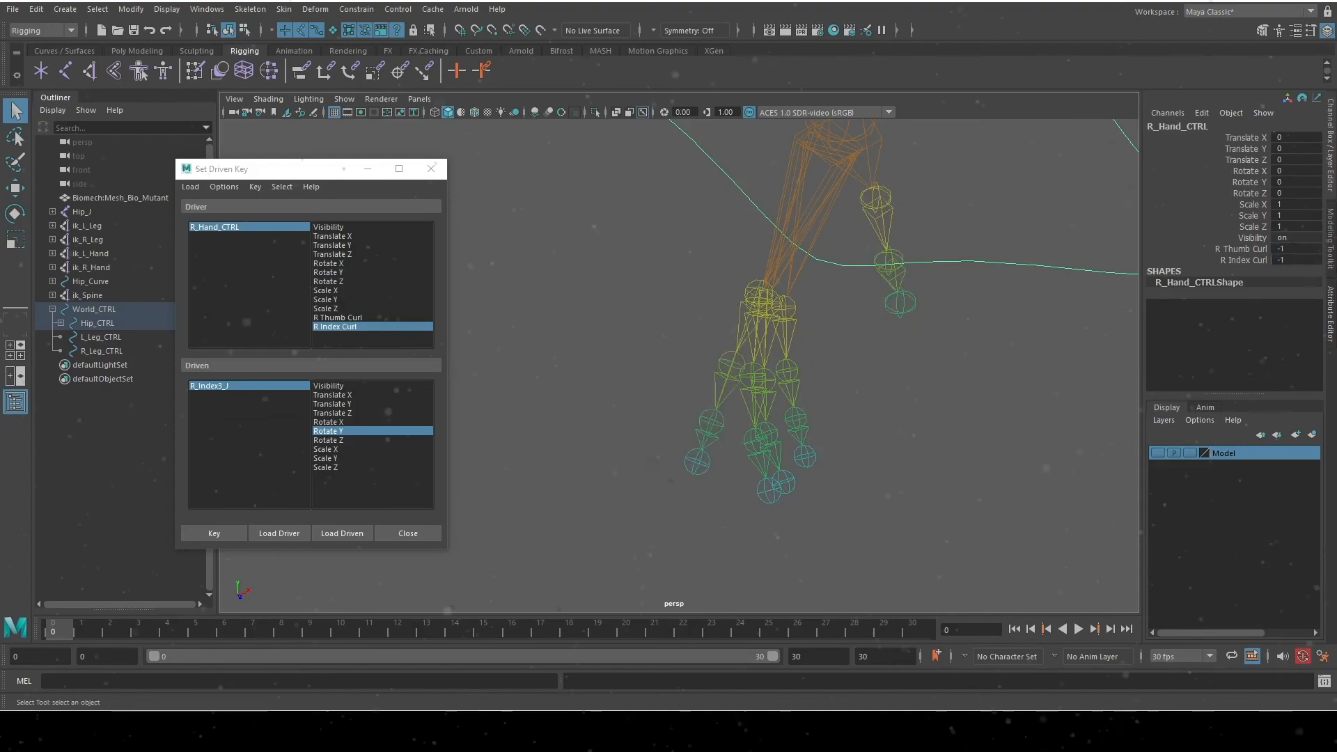
mouse_move(1119, 291)
alt+mouse_down()
mouse_move(1017, 325)
mouse_move(988, 302)
mouse_move(958, 321)
mouse_move(1026, 314)
mouse_move(1107, 477)
mouse_move(1028, 301)
mouse_move(1104, 299)
alt+mouse_up()
Show the Model layer and test the index finger's deformation on the mesh by varying R Index Curl between -1 and 3
click(1158, 453)
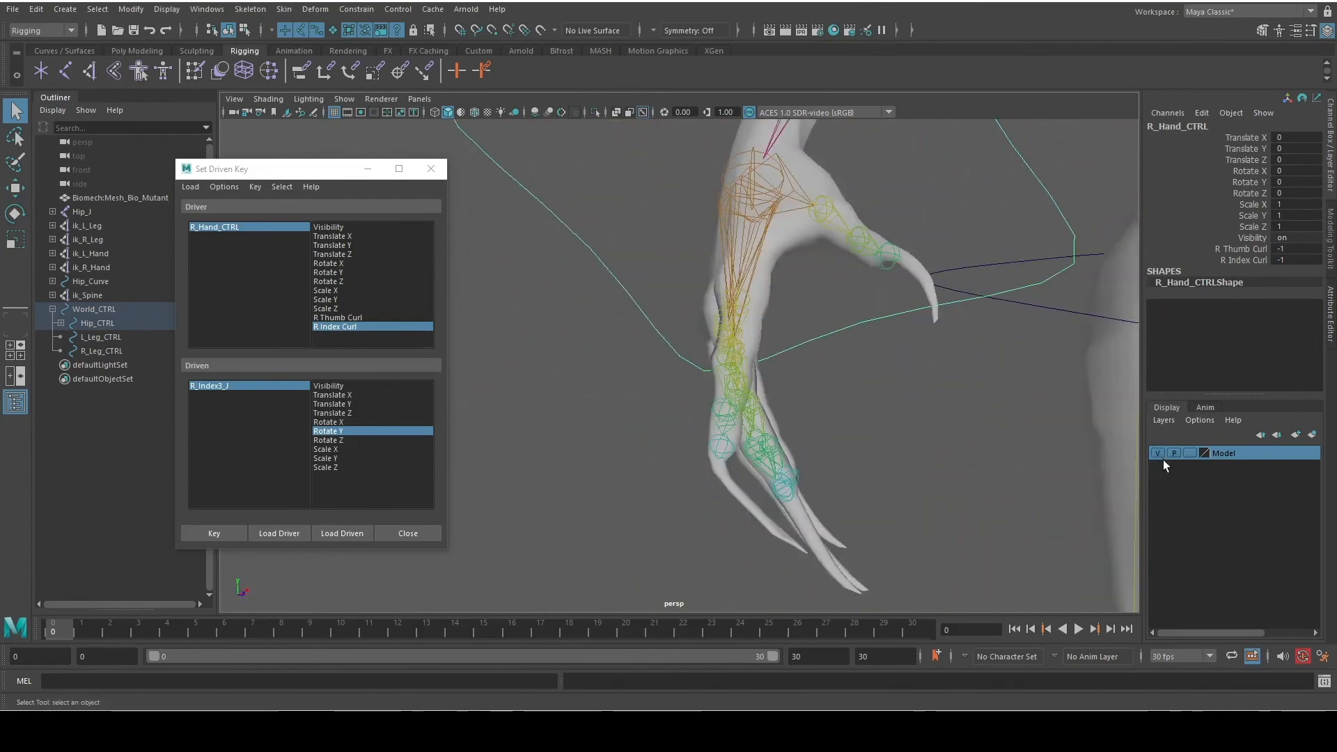
alt+drag(1009, 473, 912, 456)
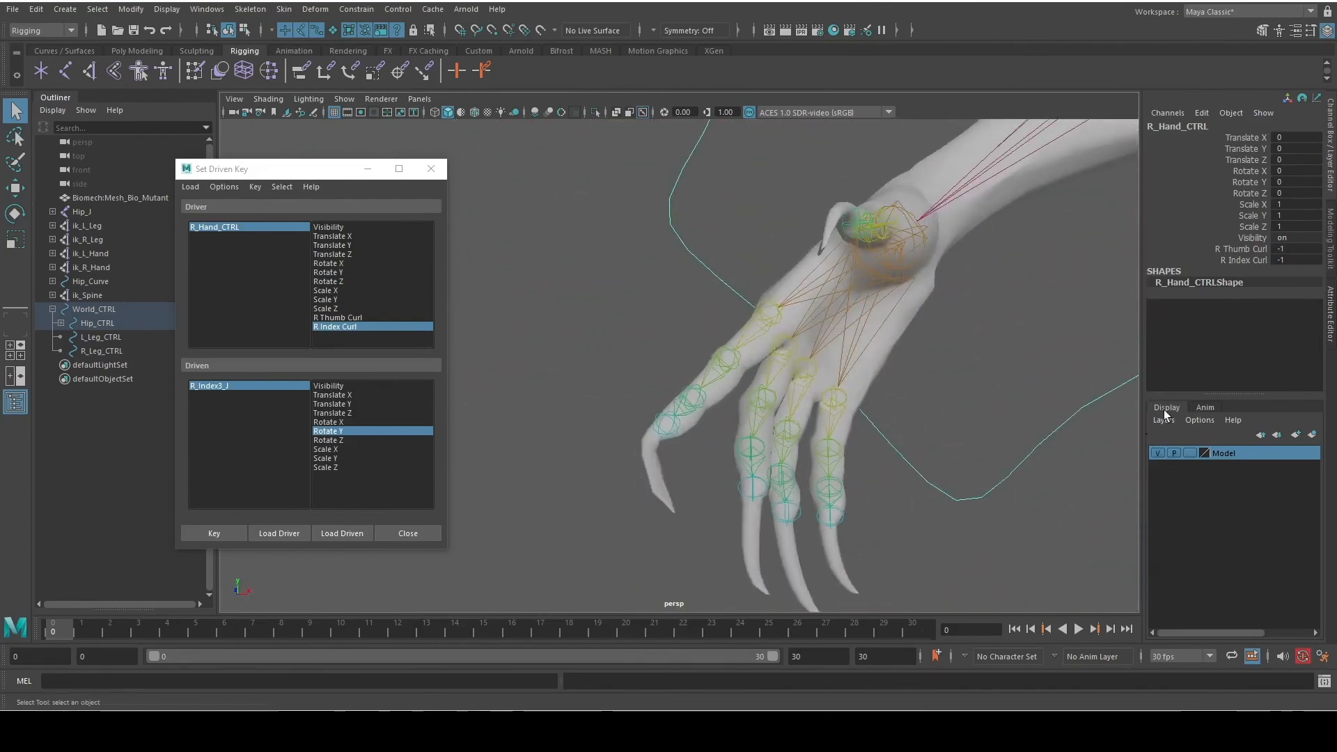
double_click(1286, 259)
text(1)
key(Return)
drag(1296, 260, 1269, 259)
alt+drag(1007, 447, 932, 446)
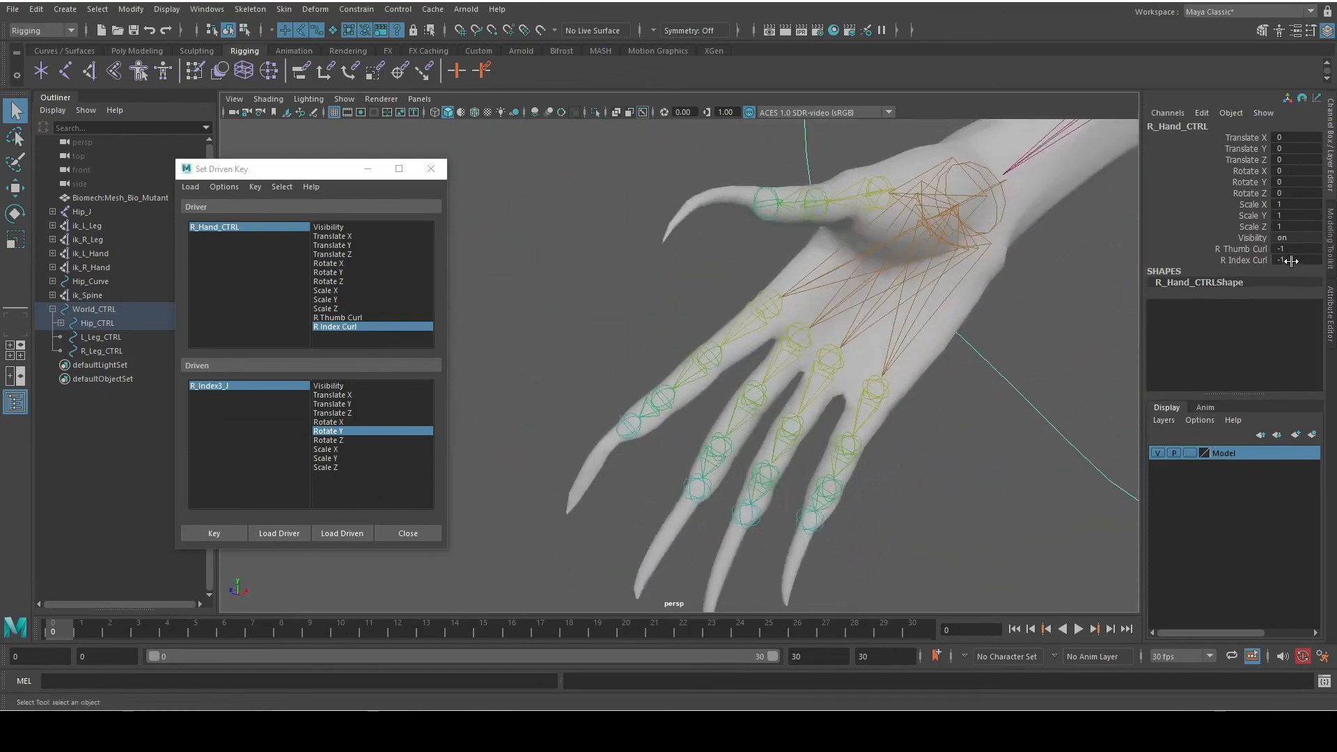
drag(1291, 261, 1322, 261)
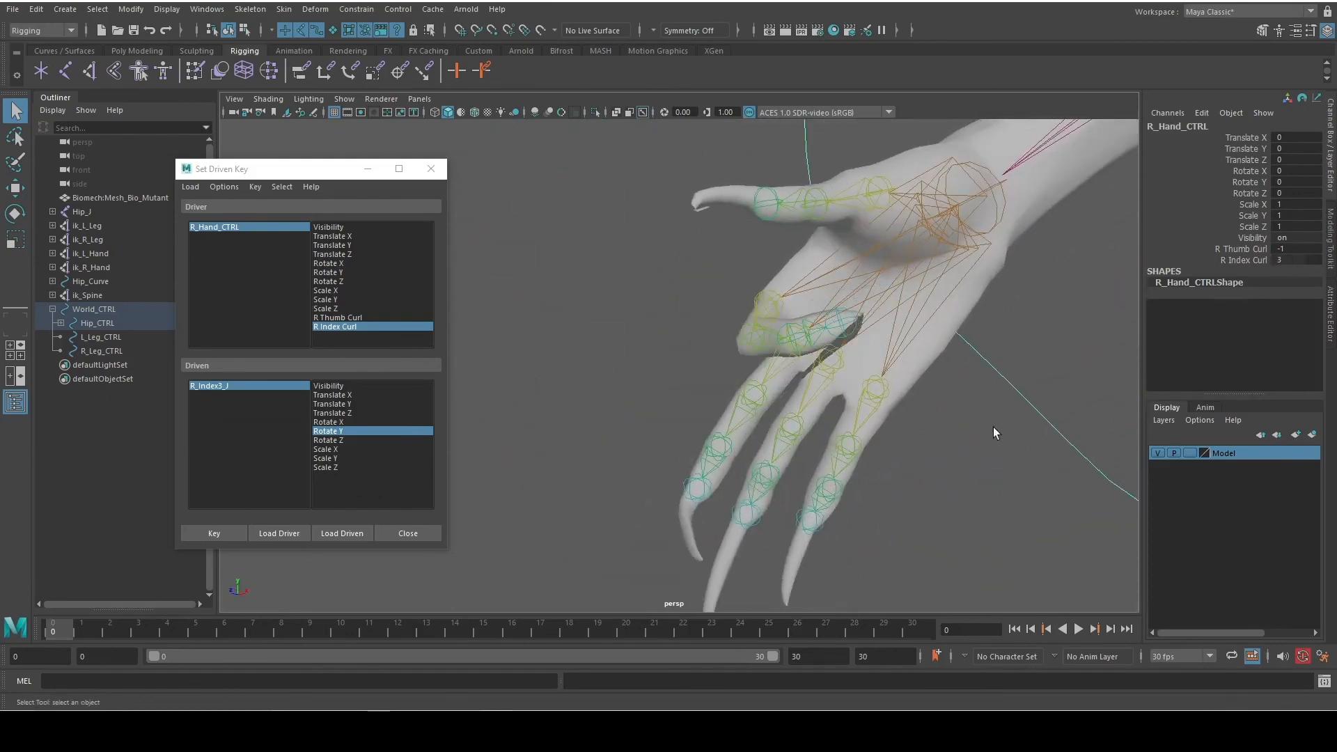
alt+drag(994, 432, 1137, 470)
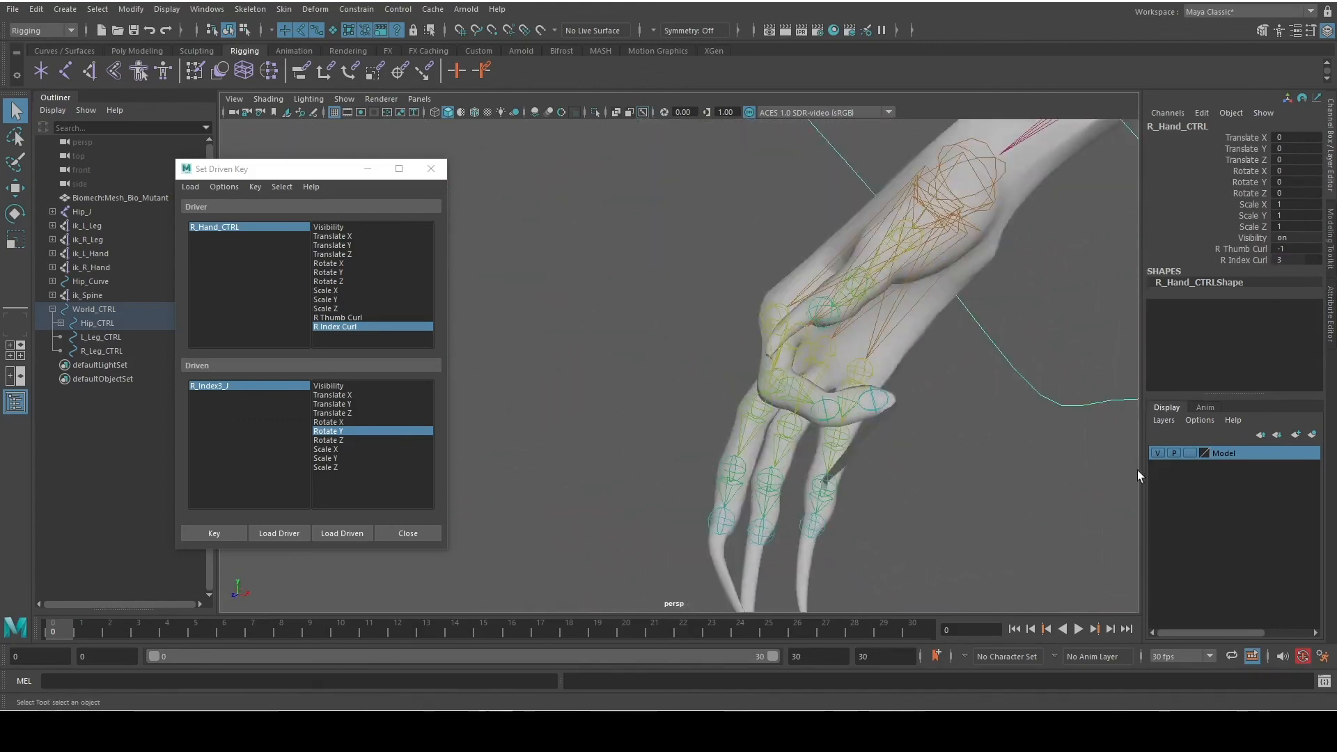
Hide the Model layer and reset R Thumb Curl and R Index Curl on R_Hand_CTRL to 0
click(1156, 453)
double_click(1284, 259)
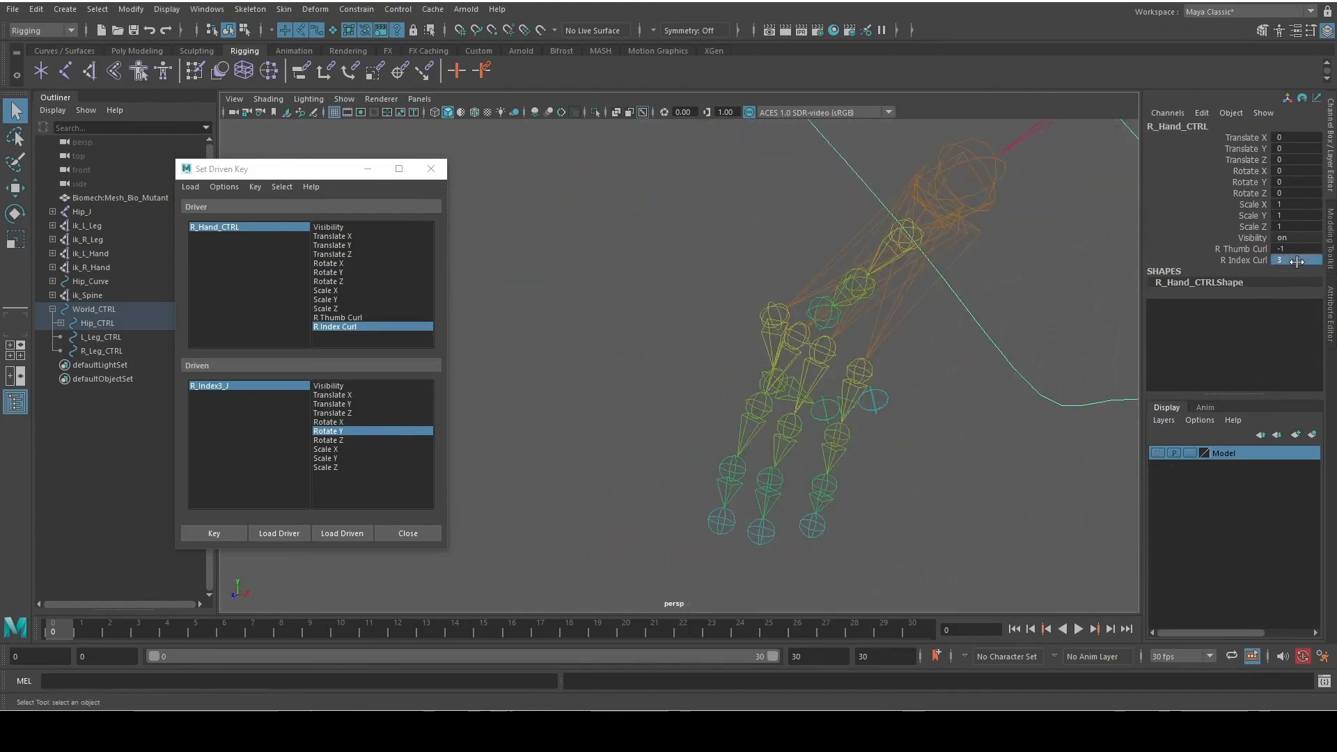
key(Return)
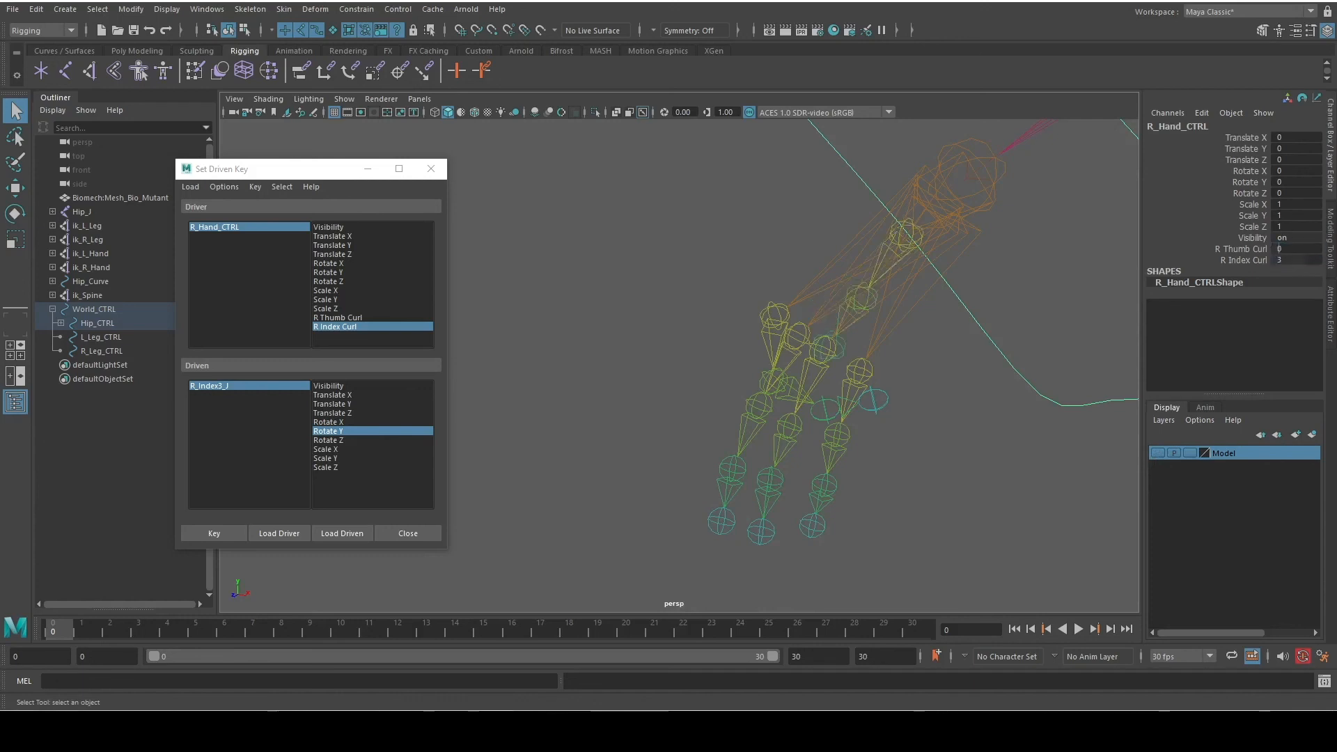
ctrl+drag(1304, 260, 1303, 261)
click(1301, 263)
text(0)
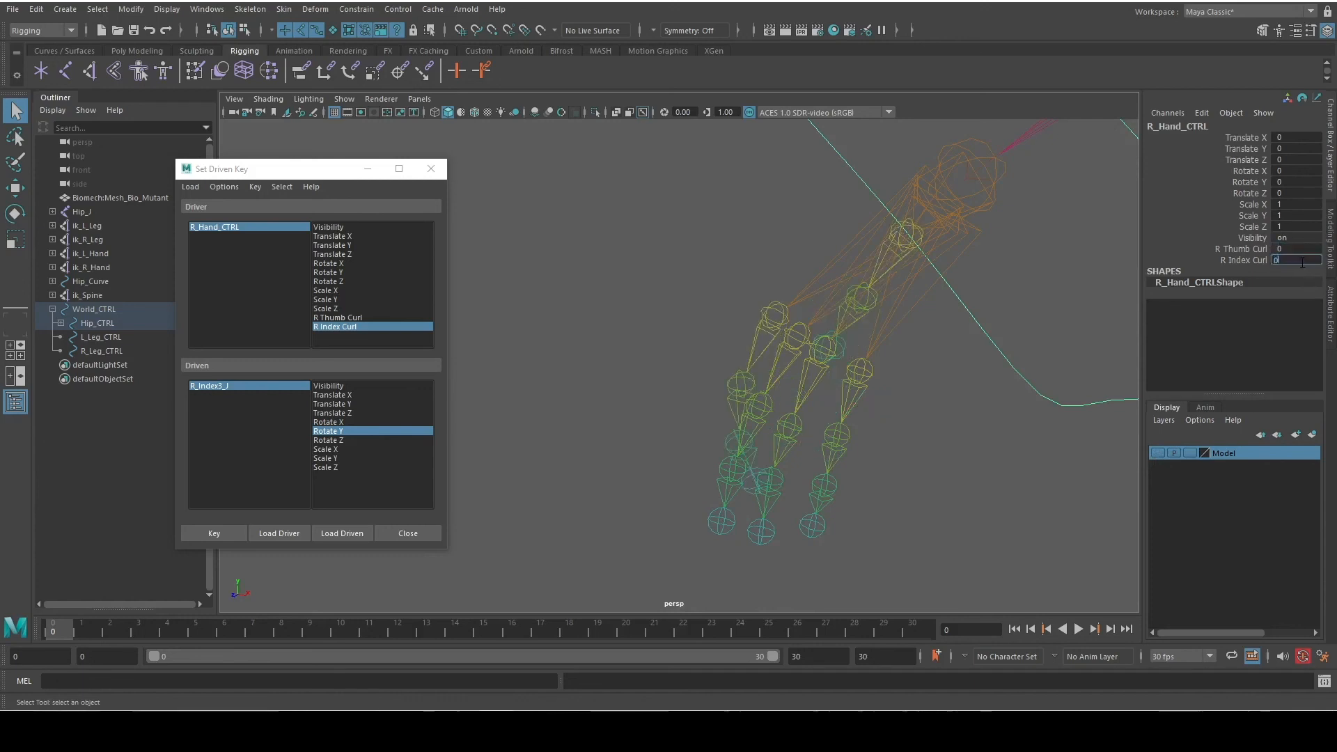
key(Return)
key(space)
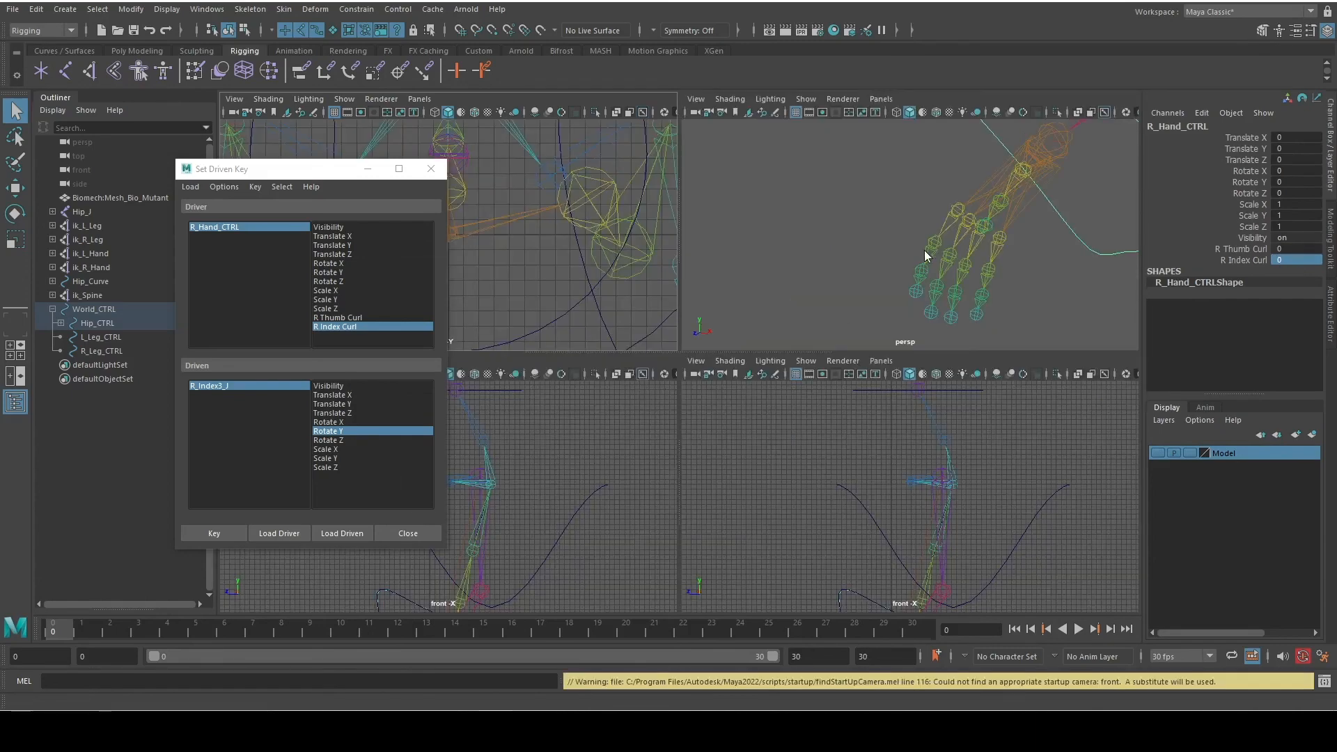
key(space)
alt+drag(622, 441, 595, 416)
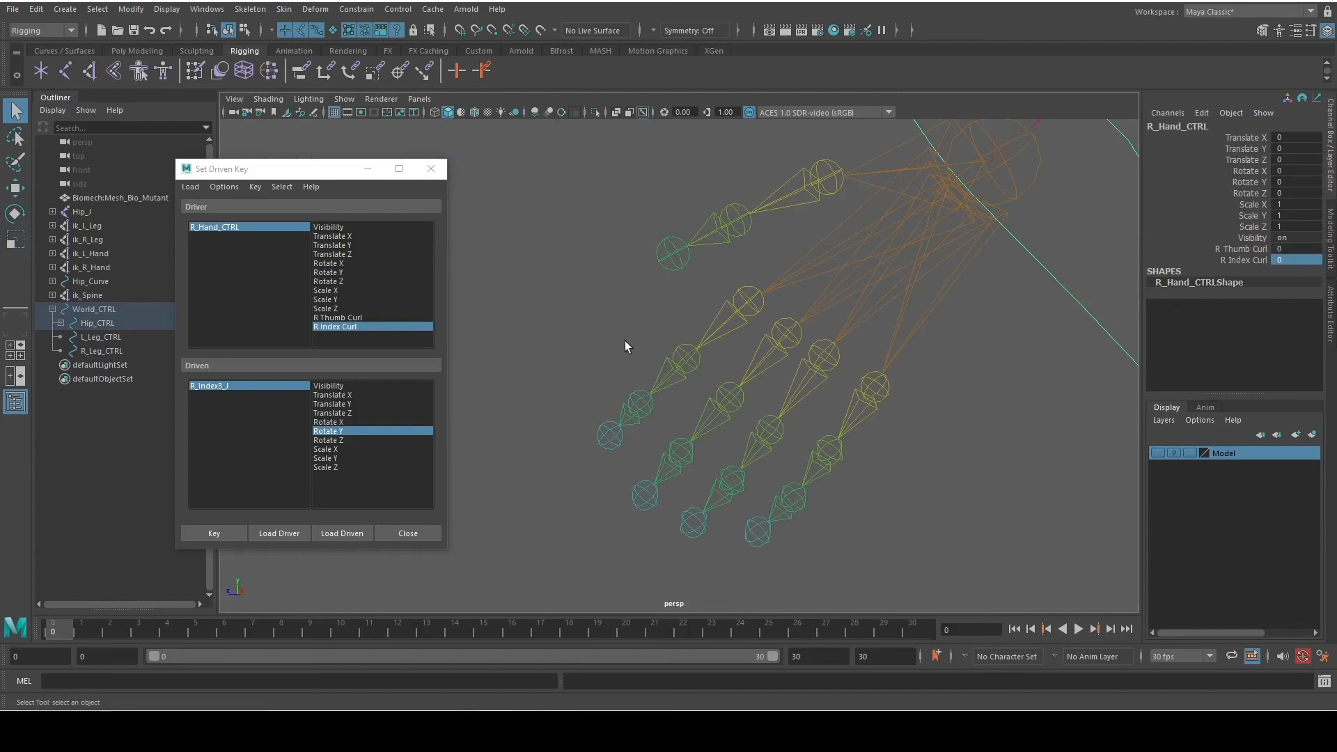
mouse_move(626, 346)
alt+mouse_down()
mouse_move(566, 337)
mouse_move(549, 364)
mouse_move(729, 387)
mouse_move(829, 370)
mouse_move(675, 301)
mouse_move(637, 324)
alt+mouse_up()
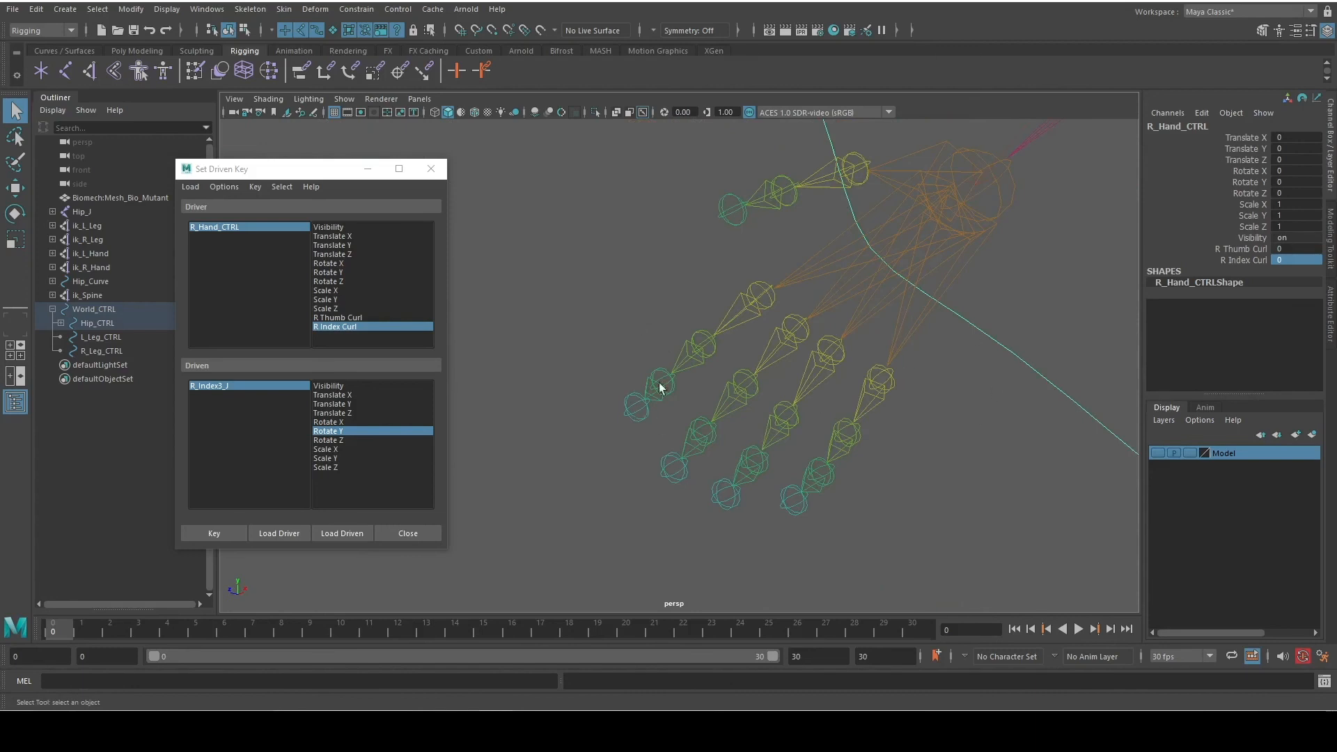